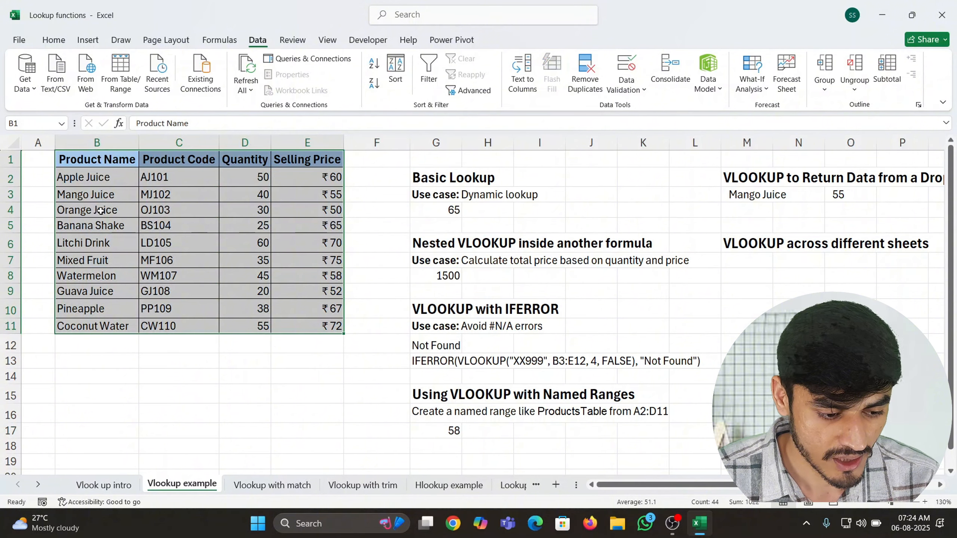
Step: Examine the product table's name, code, quantity and selling price columns
left_click(101, 211)
left_click_drag(105, 162, 104, 303)
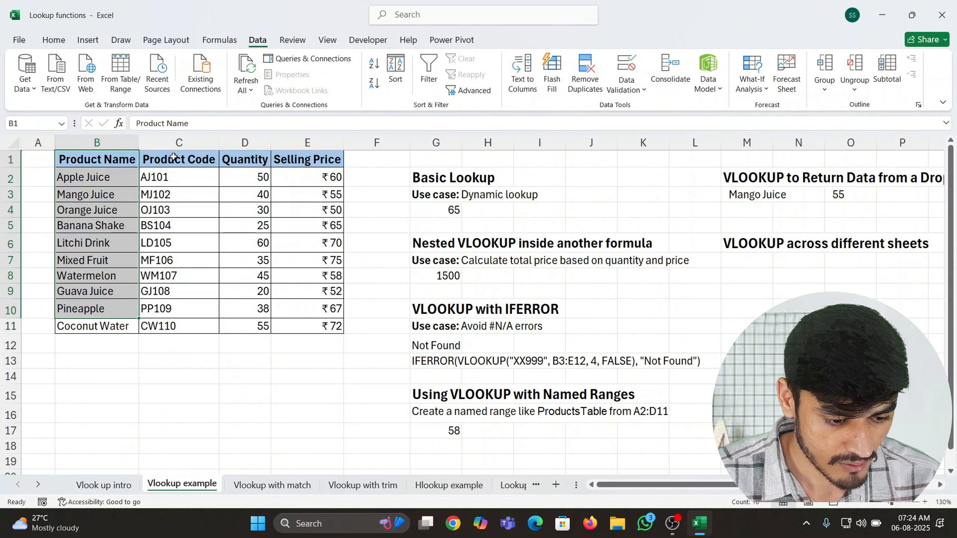
left_click_drag(174, 158, 217, 327)
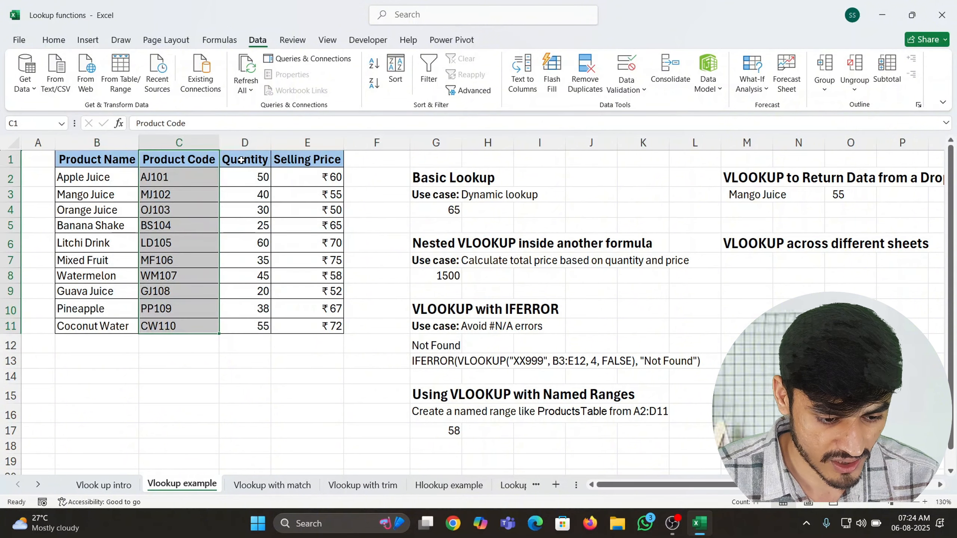
left_click_drag(242, 160, 250, 275)
left_click_drag(306, 164, 305, 362)
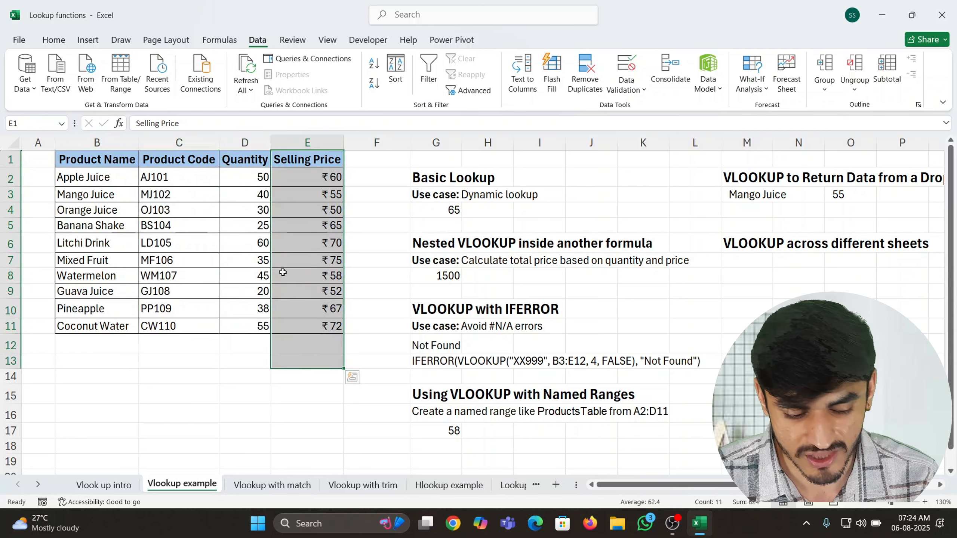
left_click(267, 263)
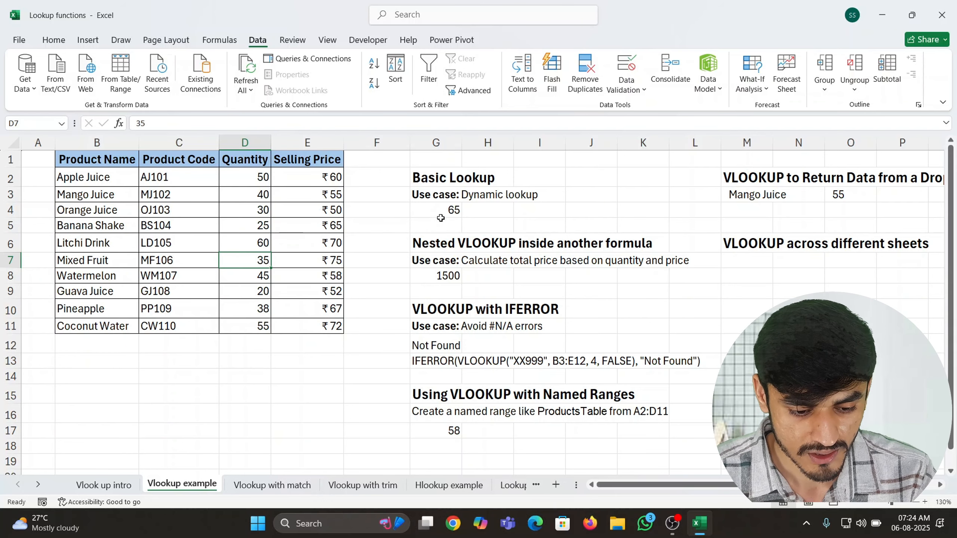
Step: Review the existing VLOOKUP formula under Basic Lookup and clear it from G4
left_click(438, 180)
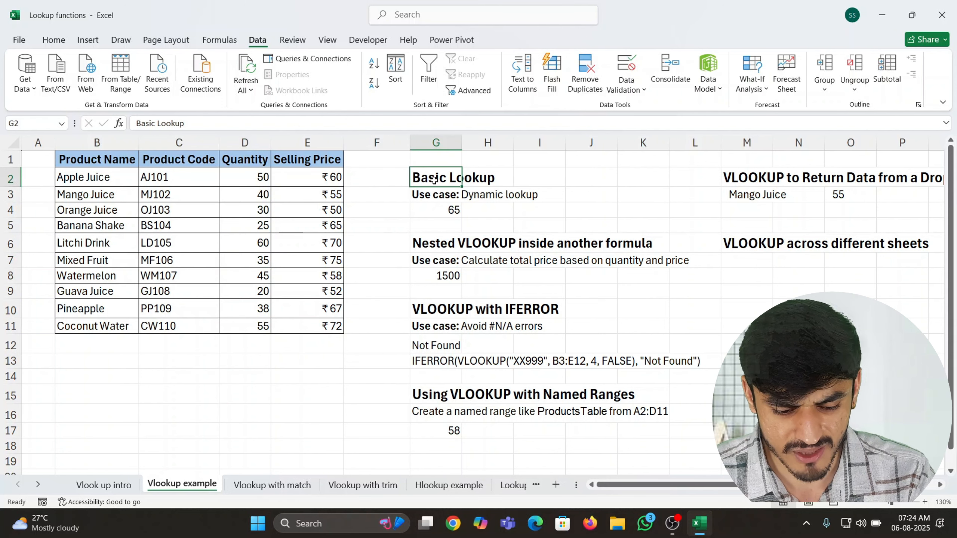
left_click(439, 209)
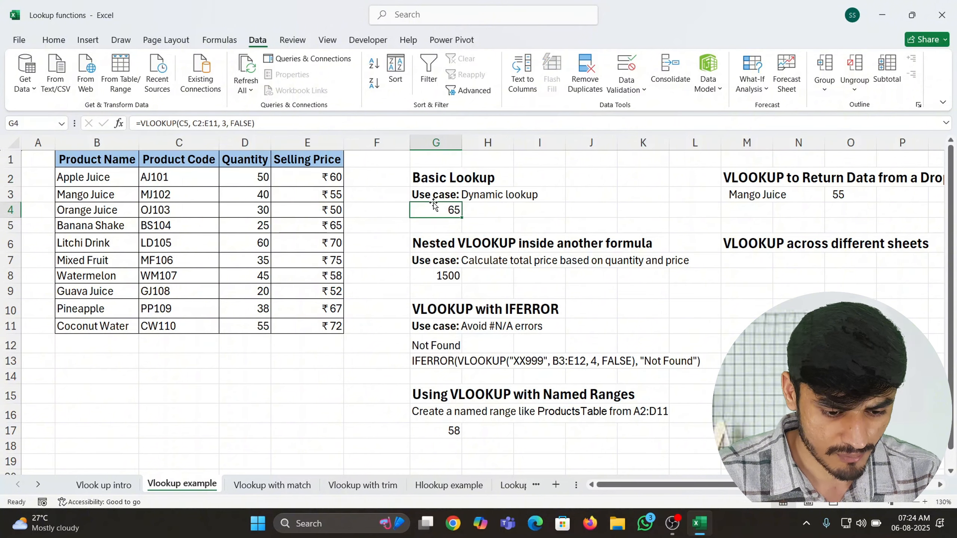
double_click(434, 204)
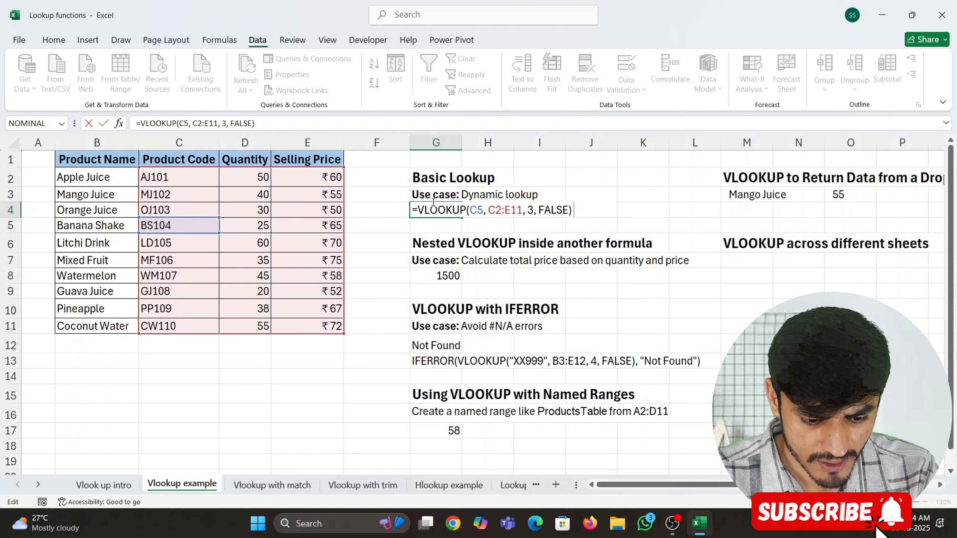
key("Return")
key("Up")
key("BackSpace")
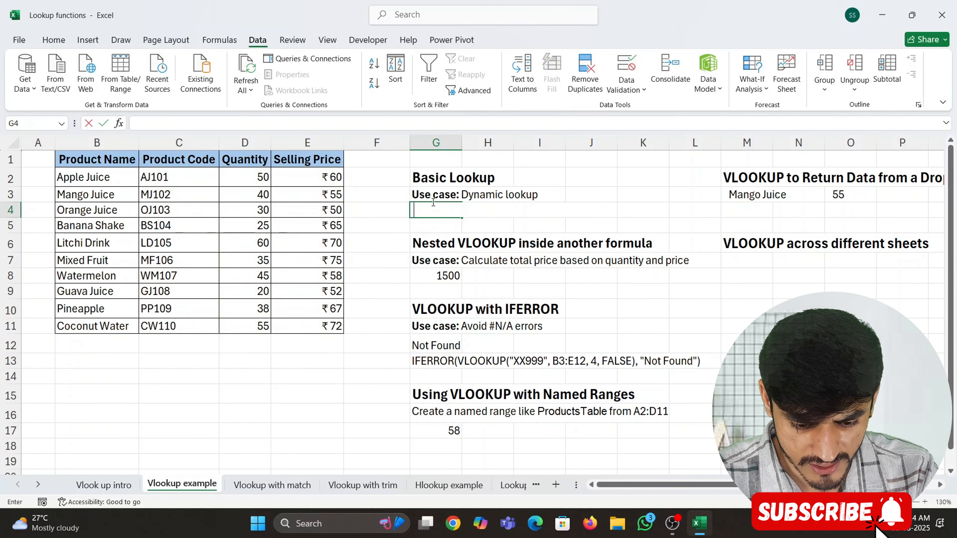
key("Return")
key("Up")
Step: Begin a VLOOKUP formula in G4 with B4 (Orange Juice) as the lookup value
type("=VLOOKUP(")
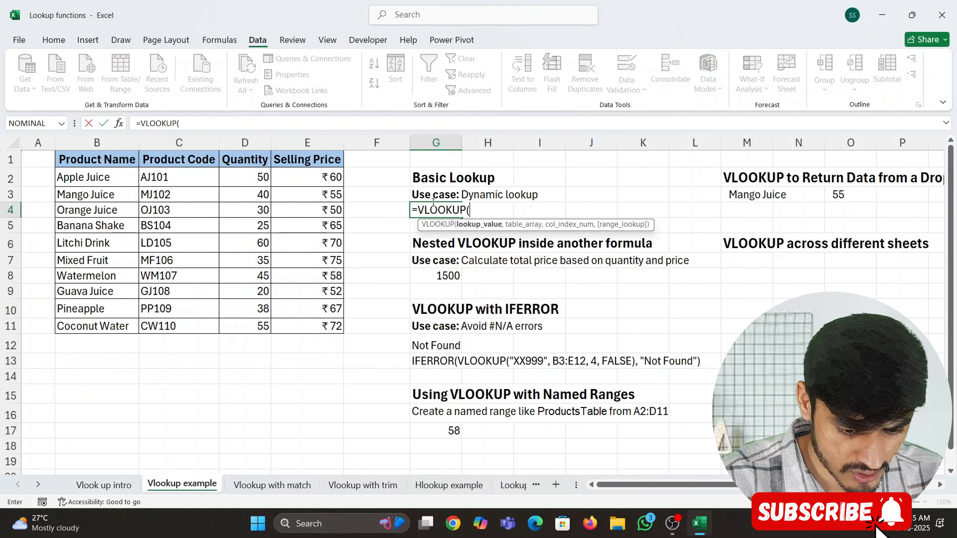
key("Left")
key("Left")
key("Left")
key("Left")
key("Left")
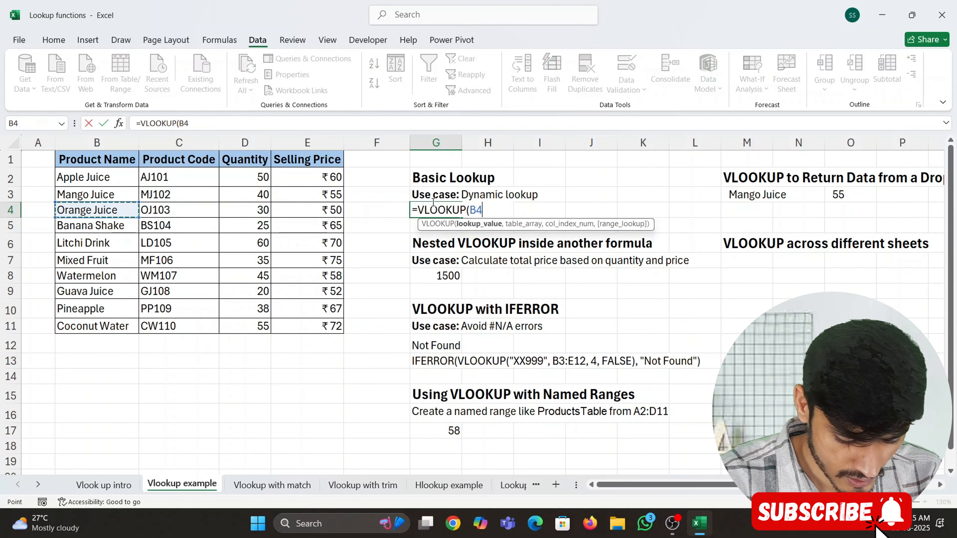
type(",")
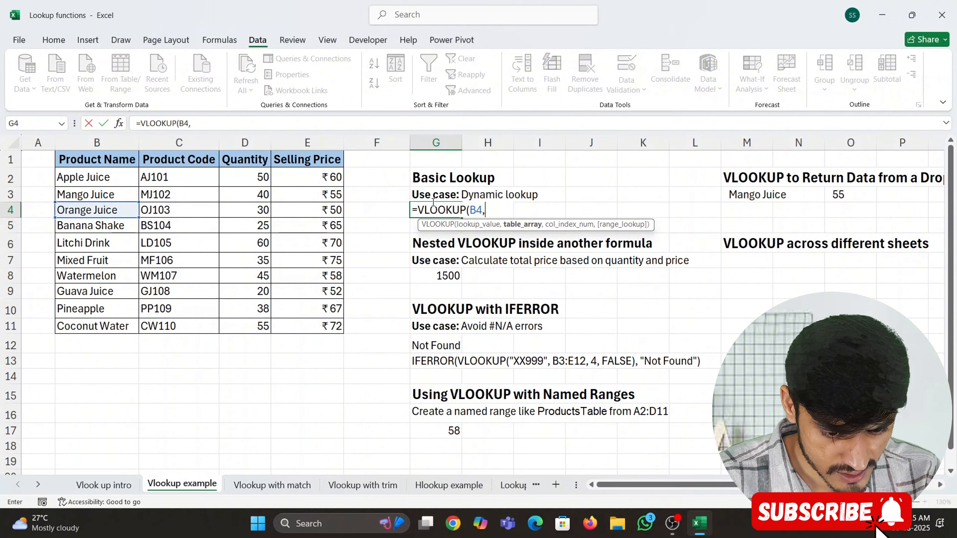
Step: Set the table array of the G4 VLOOKUP to the whole product table, B1:E11
key("Left")
key("Left")
key("Left")
key("Left")
key("Left")
key("Up")
key("Up")
key("Up")
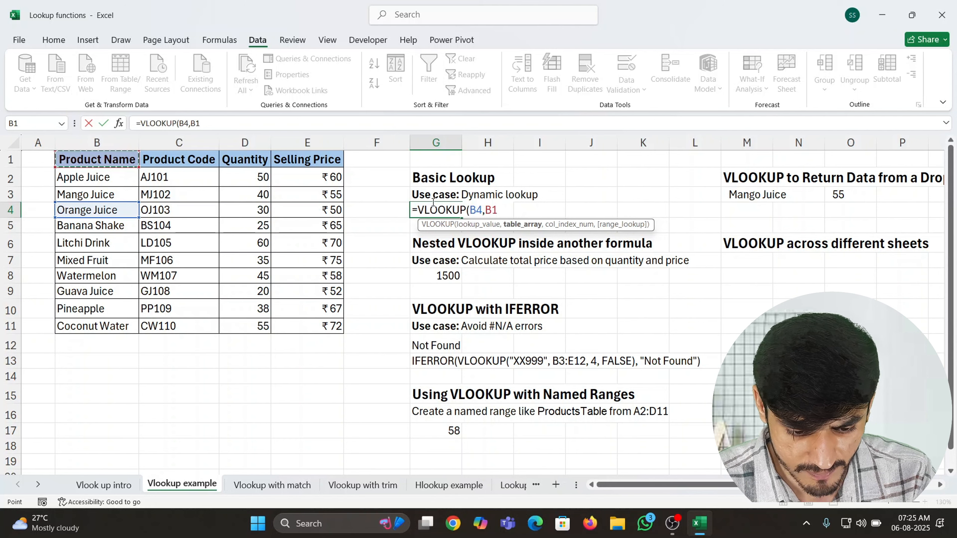
key("ctrl+shift+Right")
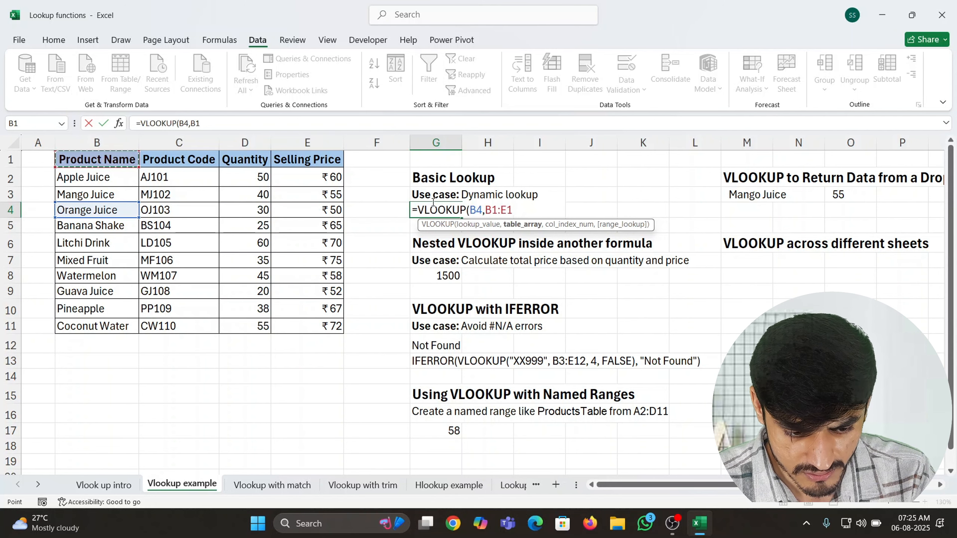
key("ctrl+shift+Down")
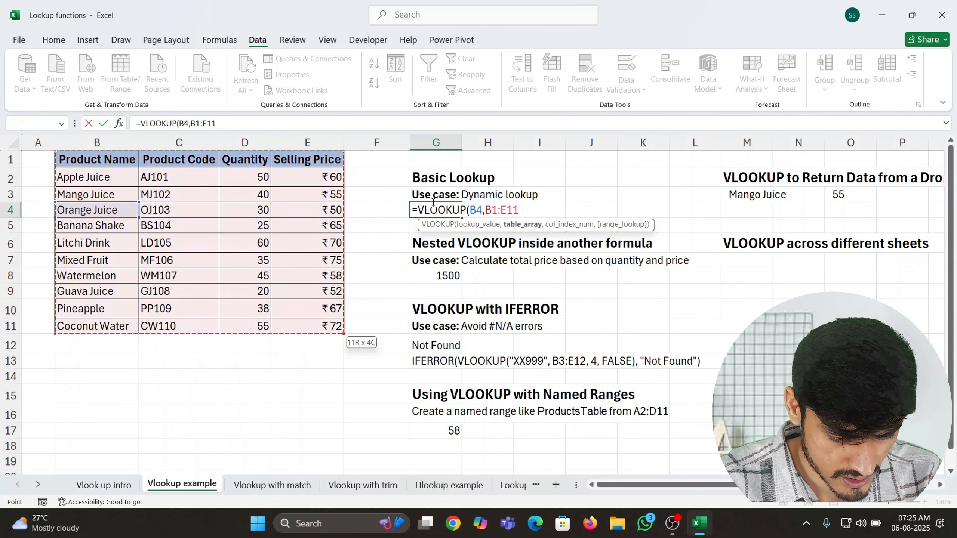
type(",")
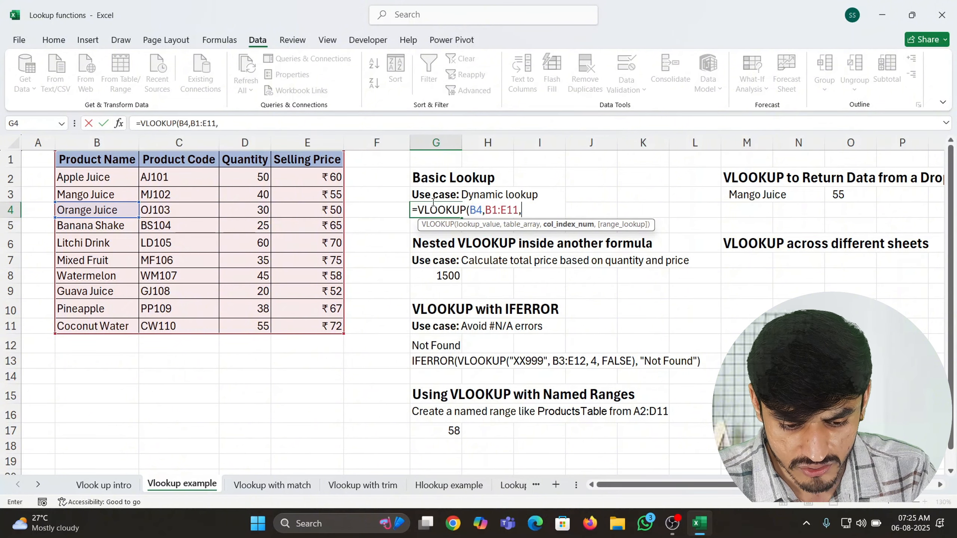
Step: Complete the G4 VLOOKUP with column index 3 and exact match 0
type("3")
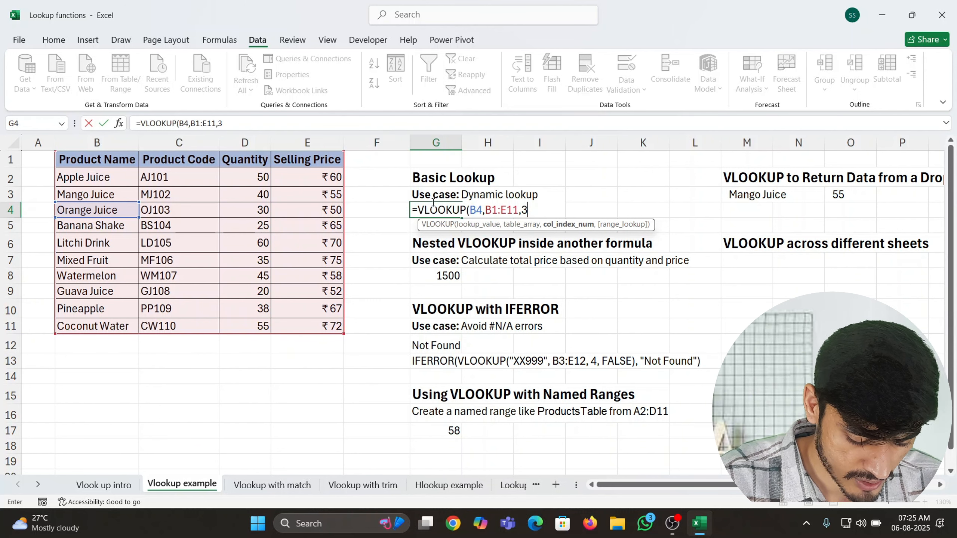
type(",0)")
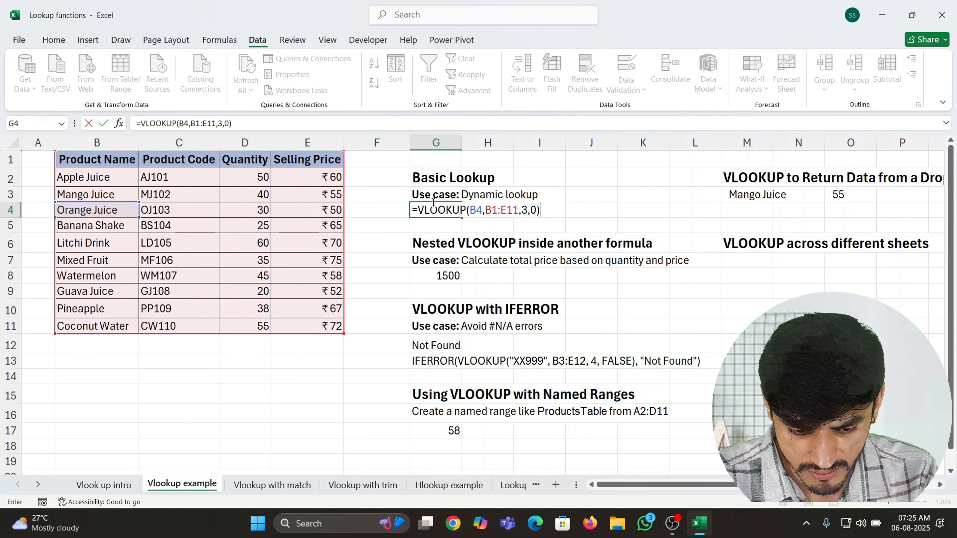
key("Return")
Step: Review the finished VLOOKUP formula in G4 together with the cells it references
left_click(434, 205)
key("shift+space")
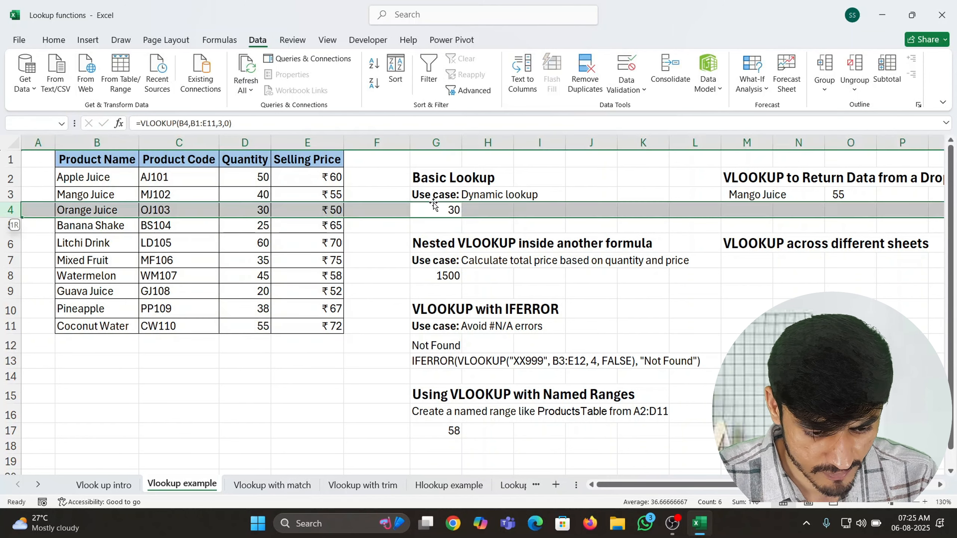
key("Left")
key("Right")
key("F2")
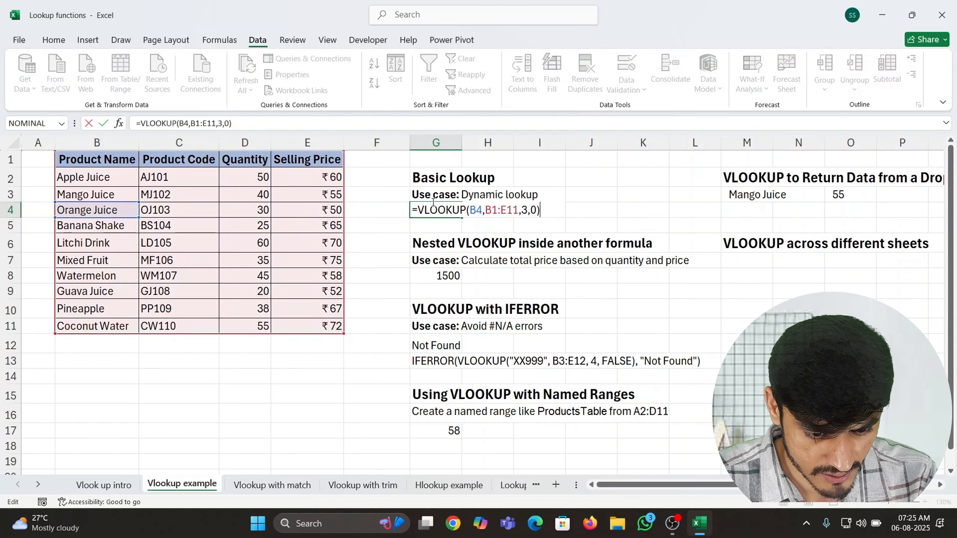
key("Return")
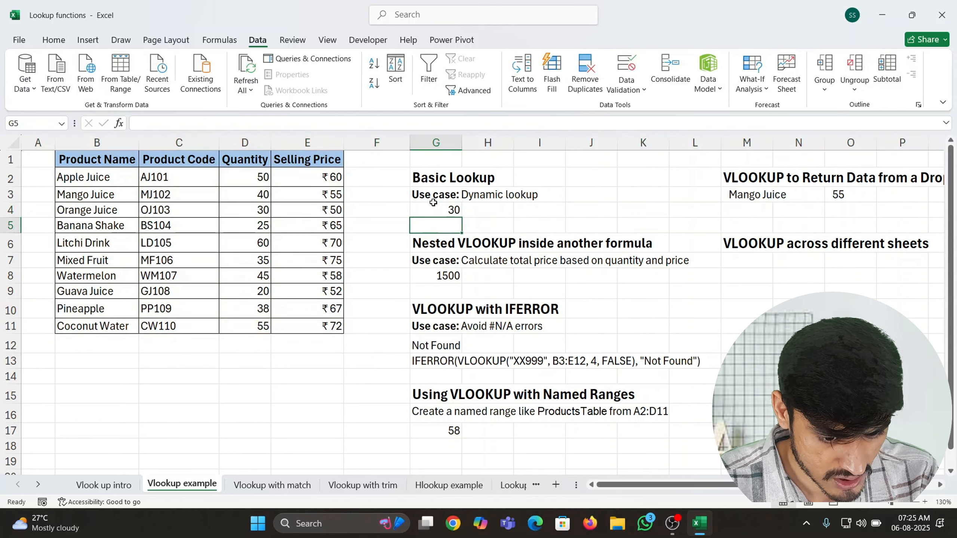
left_click(433, 202)
key("F2")
key("Return")
left_click(434, 203)
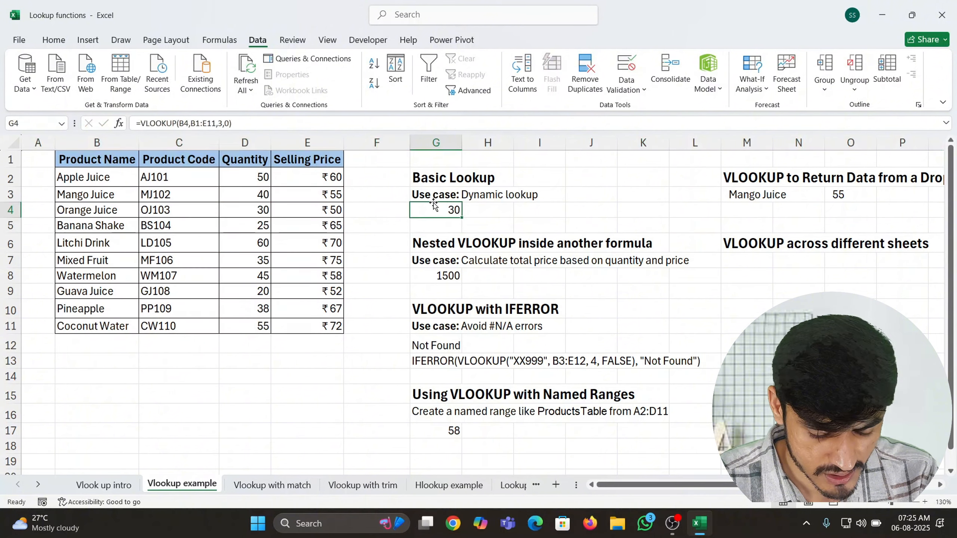
key("Right")
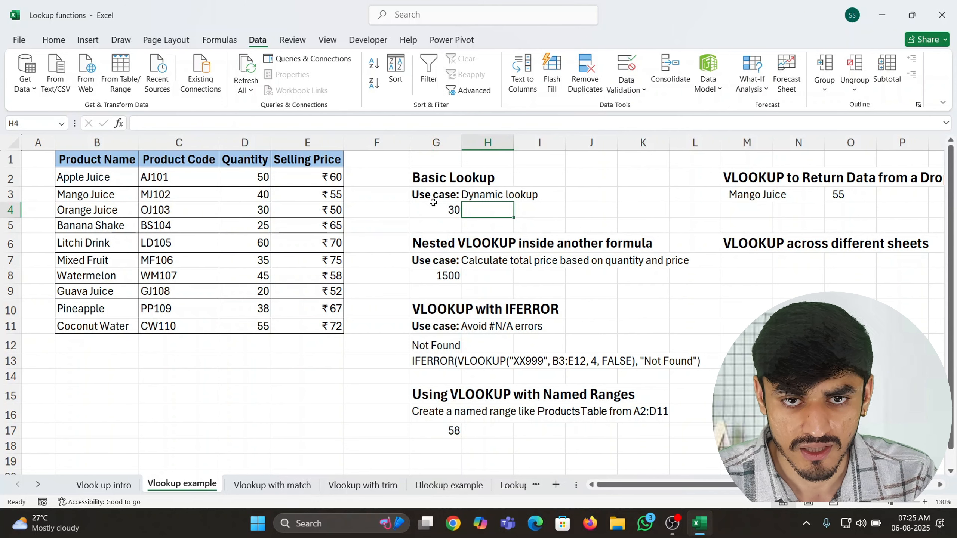
Step: Inspect the nested VLOOKUP formula in G8 that multiplies quantity by price
key("Down")
key("Down")
key("Down")
key("Down")
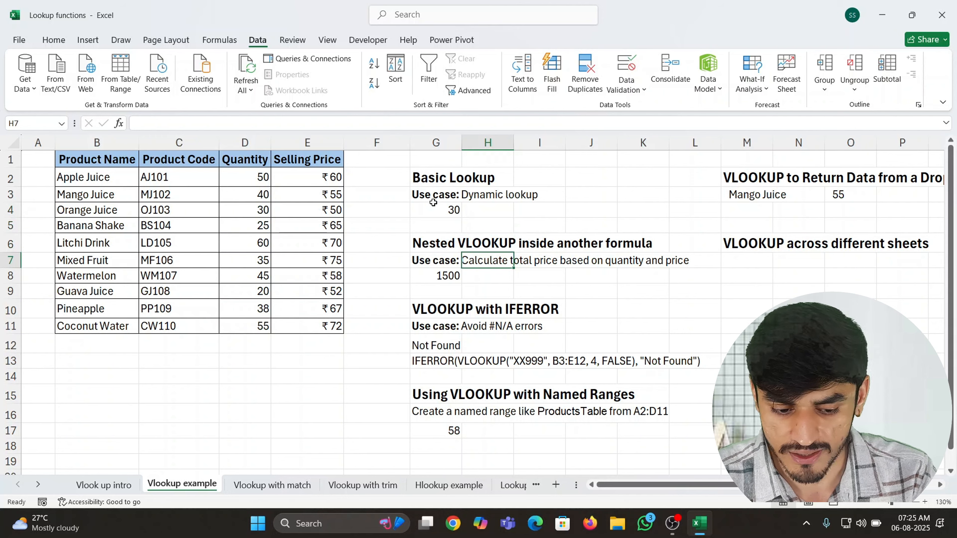
key("Left")
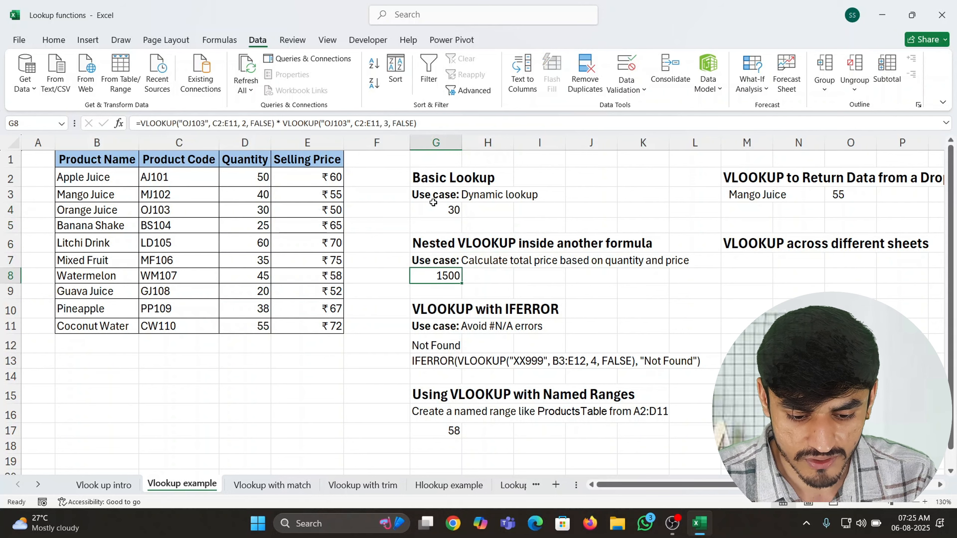
key("Up")
key("Down")
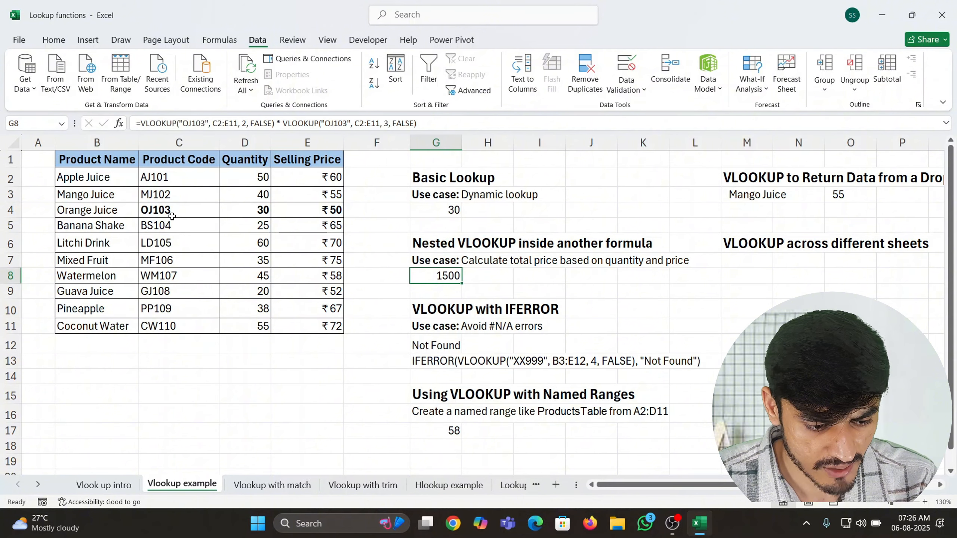
Step: Fill the Orange Juice code, quantity and selling price cells, C4:E4, with yellow
left_click_drag(172, 216, 326, 214)
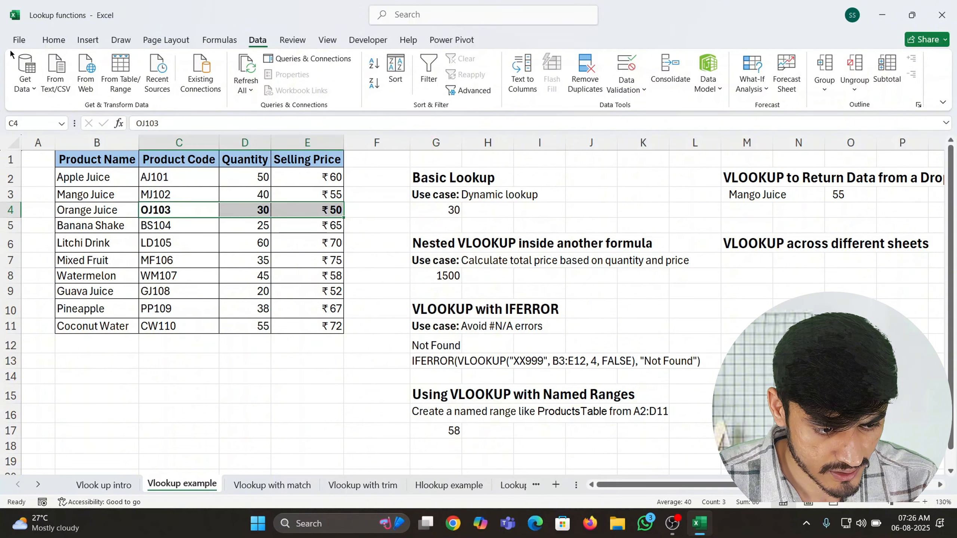
left_click(52, 40)
left_click(173, 83)
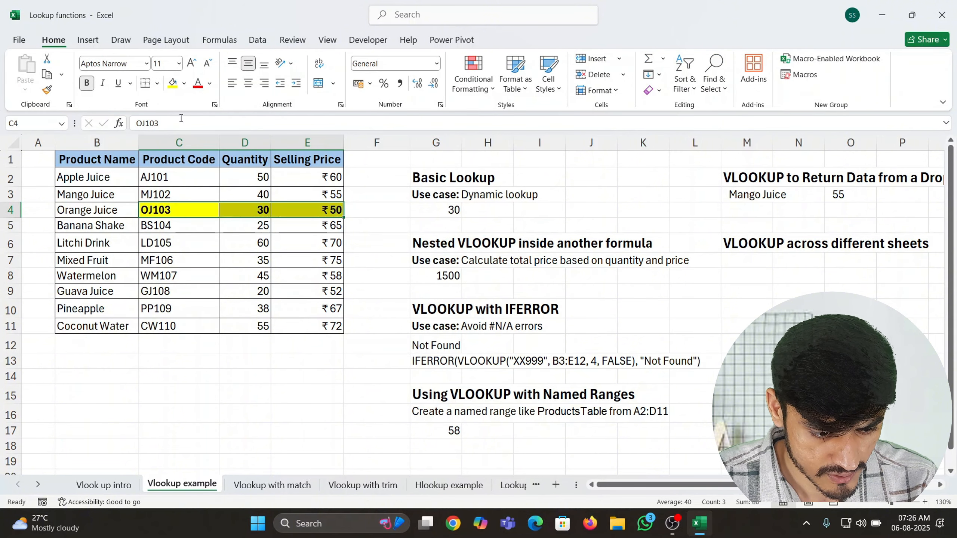
left_click(178, 259)
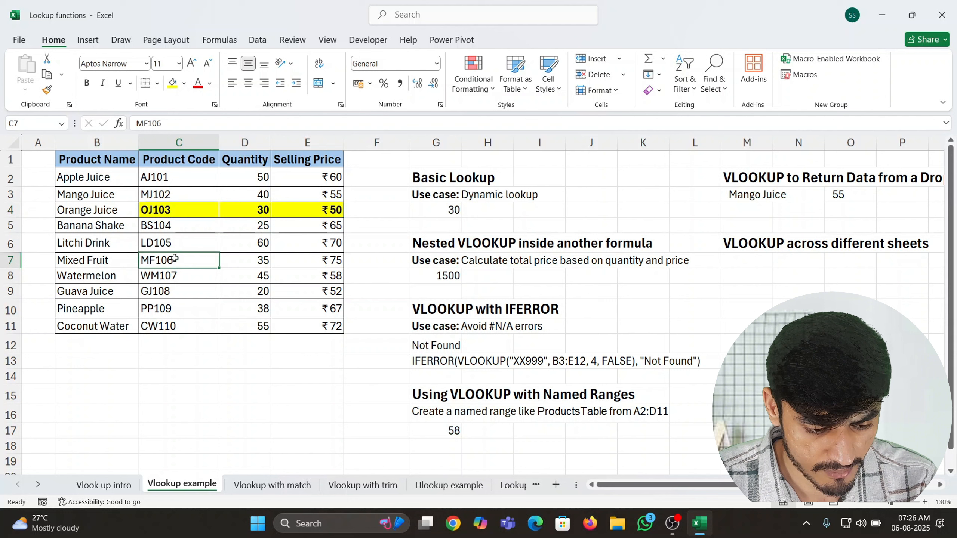
Step: Enter the formula =D4*E4 in F4 to calculate the Orange Juice total price
left_click(351, 214)
type("=")
key("Left")
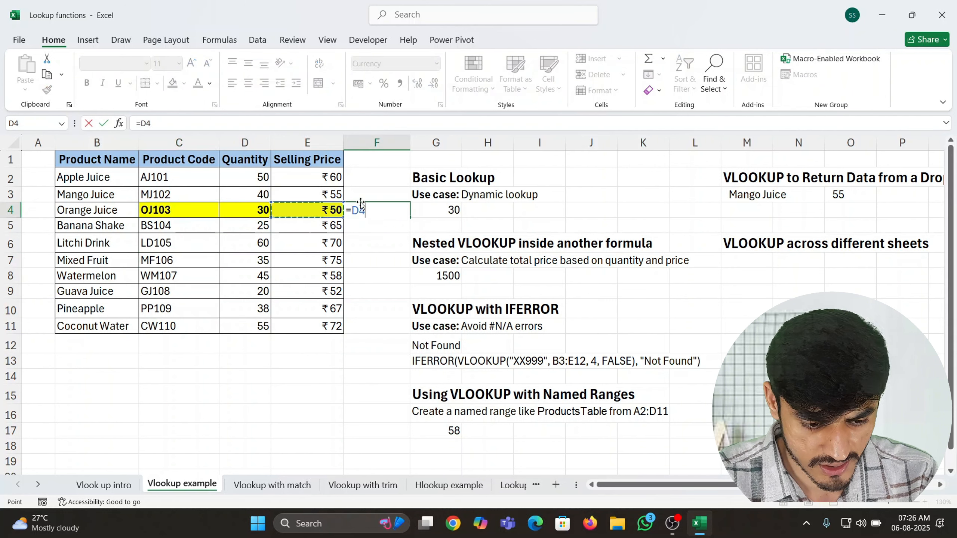
type("*")
key("Left")
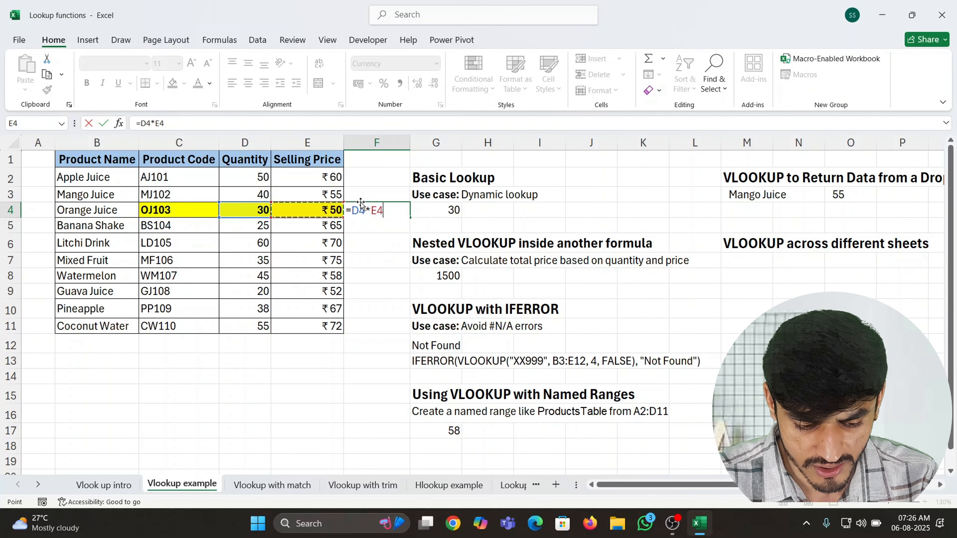
key("ctrl+Return")
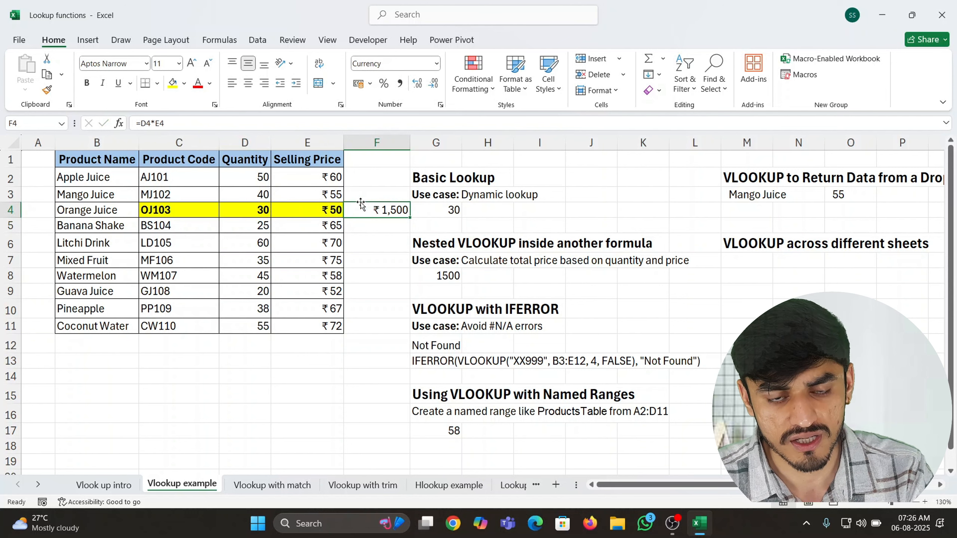
Step: Compare the nested VLOOKUP in G8 with the highlighted Orange Juice row and its total in F4
key("Down")
key("Down")
key("Right")
key("Down")
key("Down")
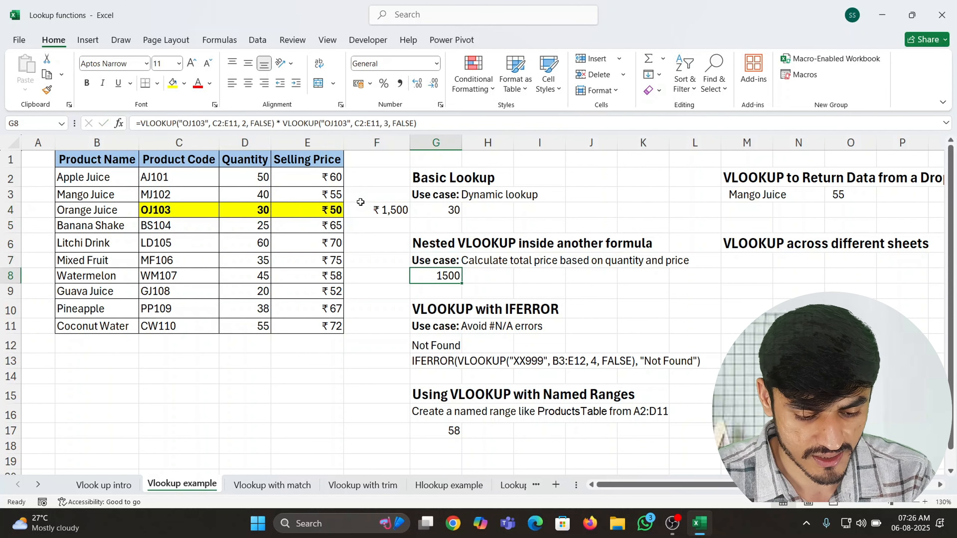
key("Up")
key("Left")
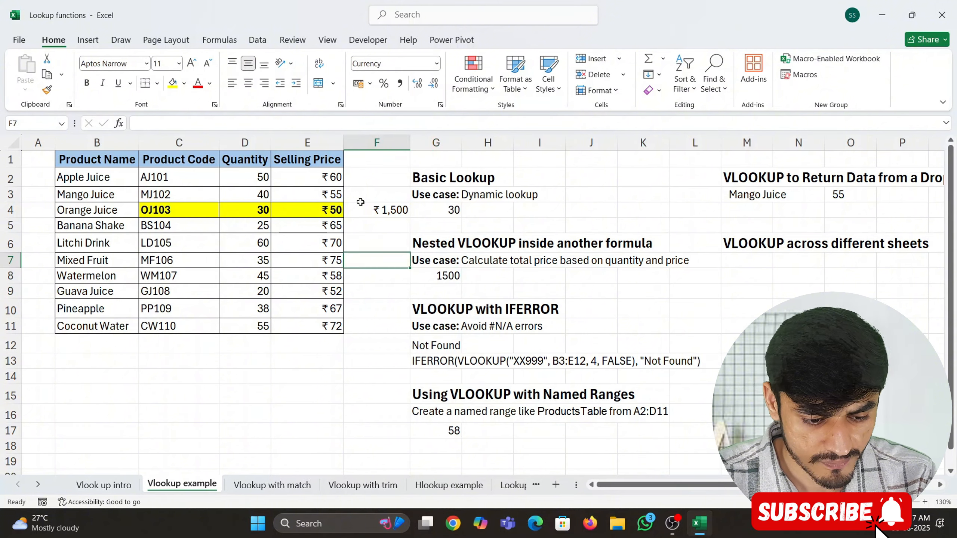
key("Up")
key("Up")
key("Up")
key("Left")
key("Left")
key("Left")
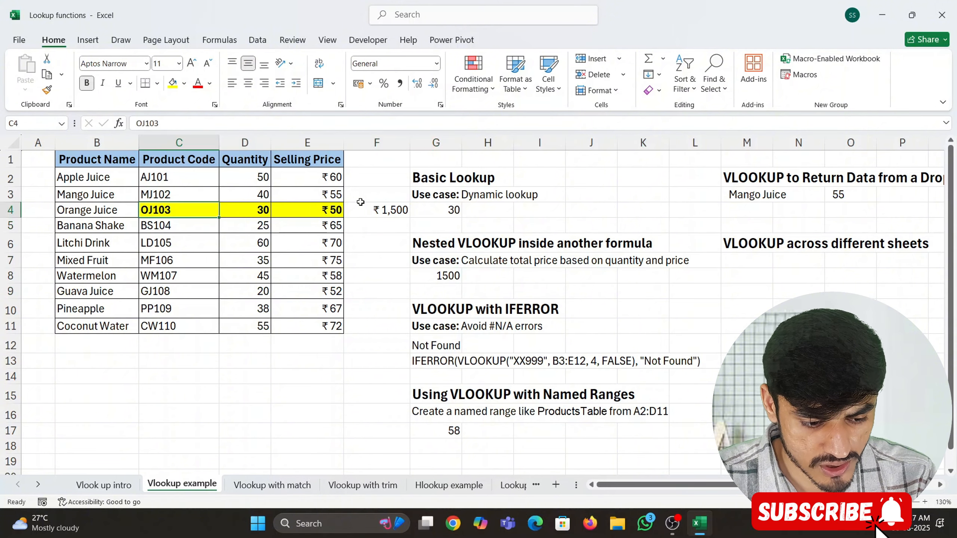
key("Left")
key("Left")
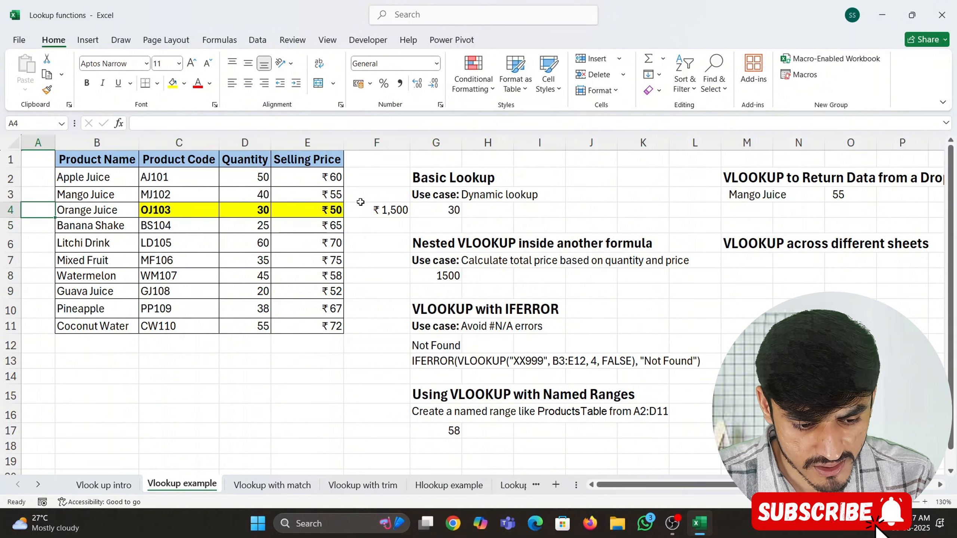
Step: Start a VLOOKUP formula in I8 with the Orange Juice product code in C4 as the lookup value
key("Right")
key("Right")
key("Right")
key("Right")
key("Right")
key("Right")
key("Down")
key("Down")
key("Down")
key("Down")
key("Down")
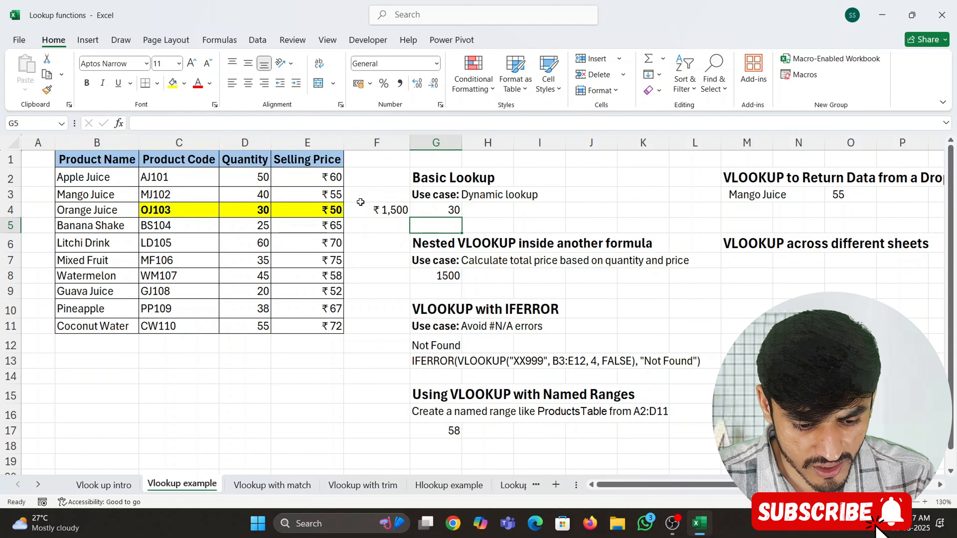
key("Up")
key("Right")
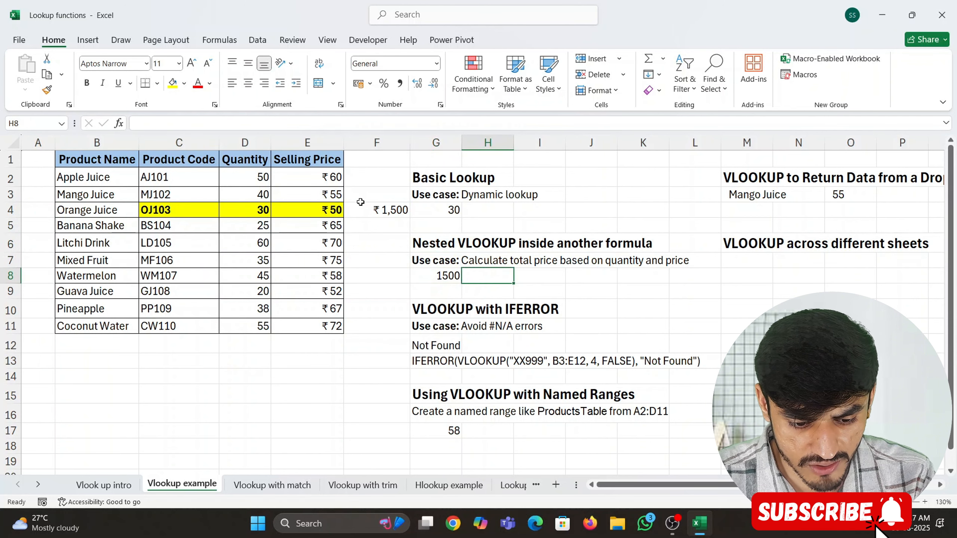
key("Right")
type("=vlookup(")
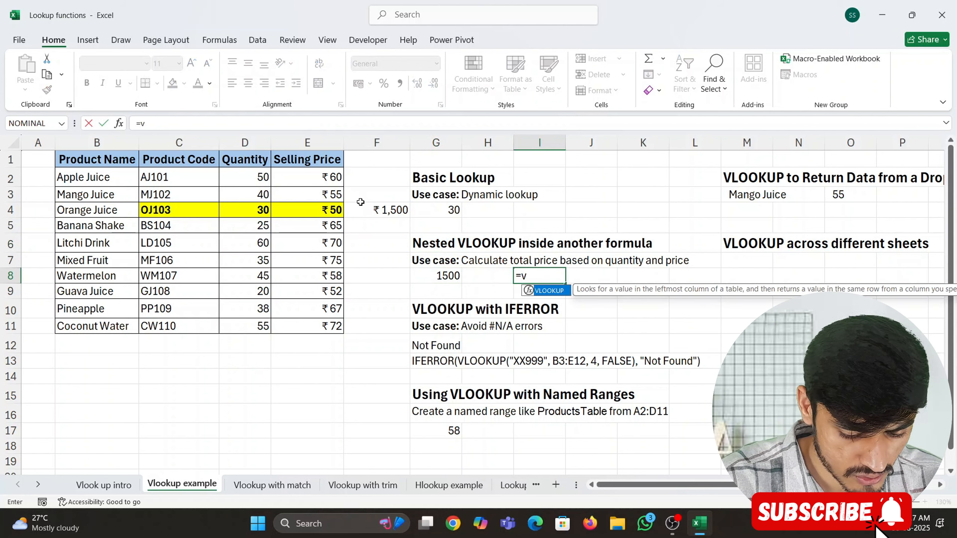
key("Left")
key("Left")
key("Left")
key("Left")
key("Left")
key("Up")
key("Up")
key("Up")
key("Up")
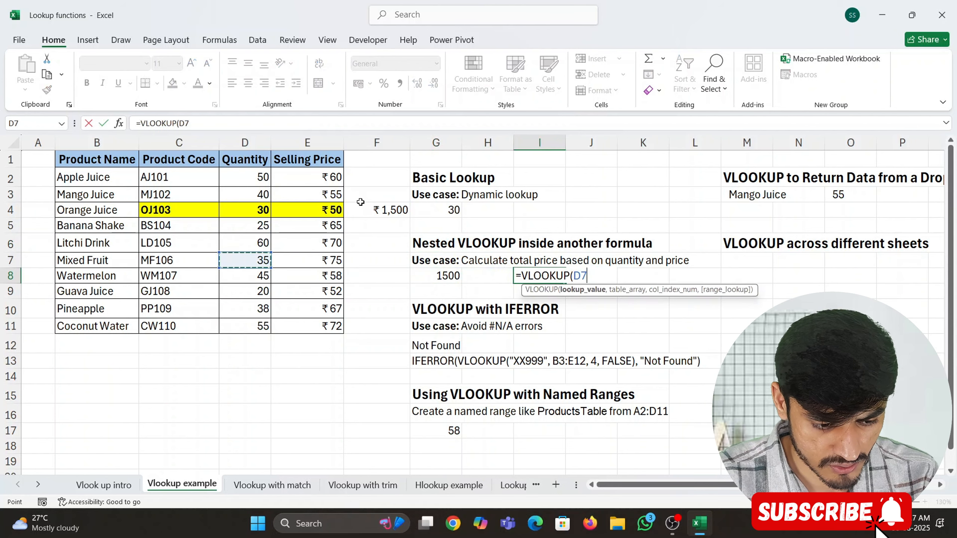
key("Left")
type(",")
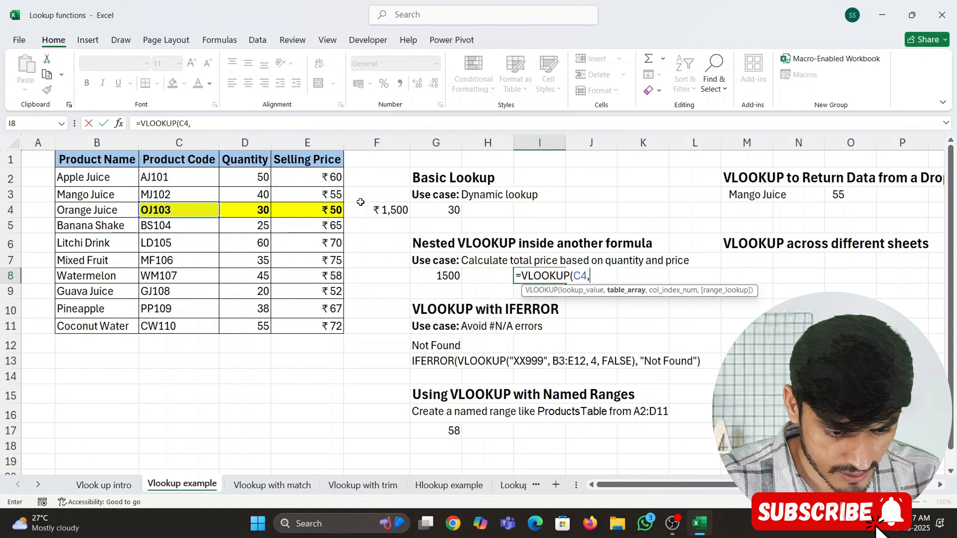
Step: Set the table array of the I8 lookup to the ProductsTable range from Product Code to Selling Price, C1:E11
key("Left")
key("Left")
key("Left")
key("Left")
key("Left")
key("Left")
key("ctrl+Up")
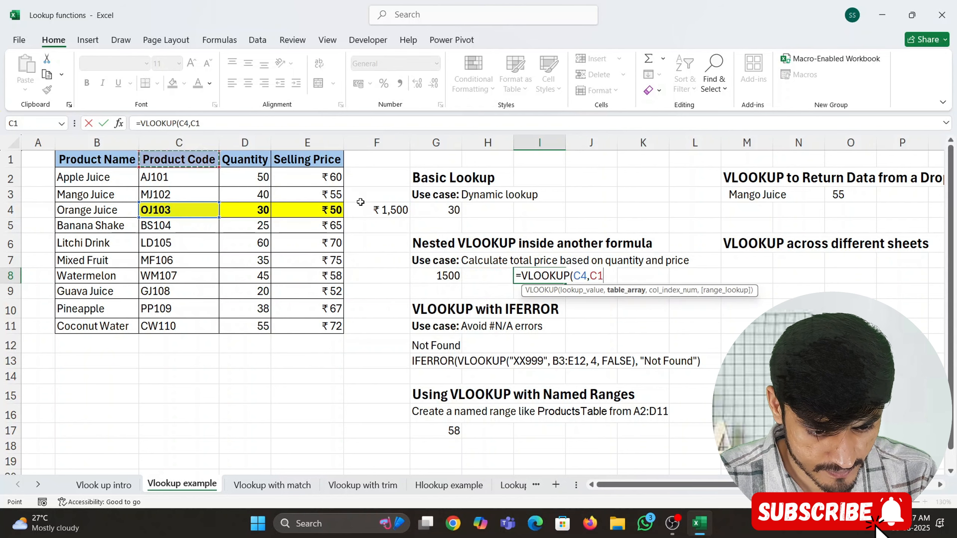
key("ctrl+shift+Right")
key("ctrl+shift+Down")
type(",")
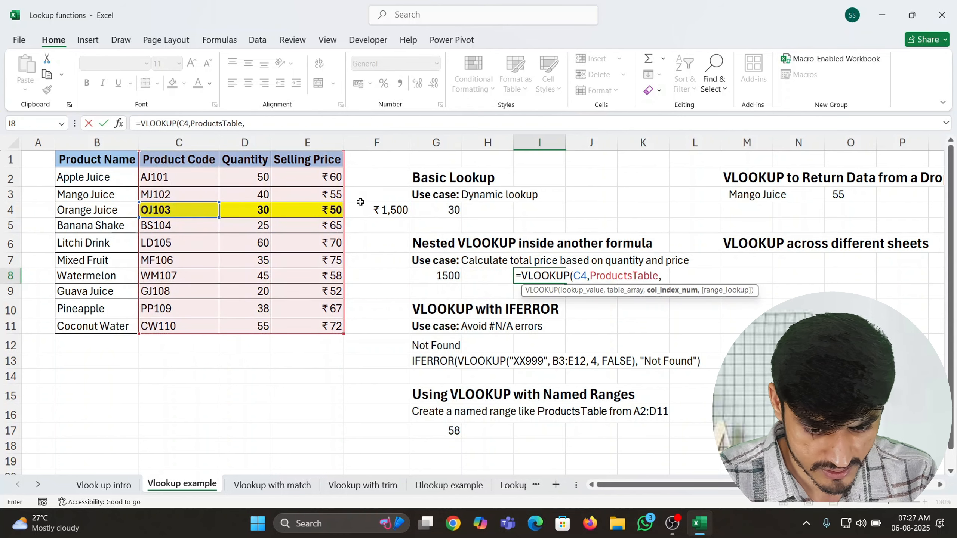
Step: Complete the I8 lookup with column index 2 and exact match 0 to return the quantity
key("Left")
key("Right")
key("Right")
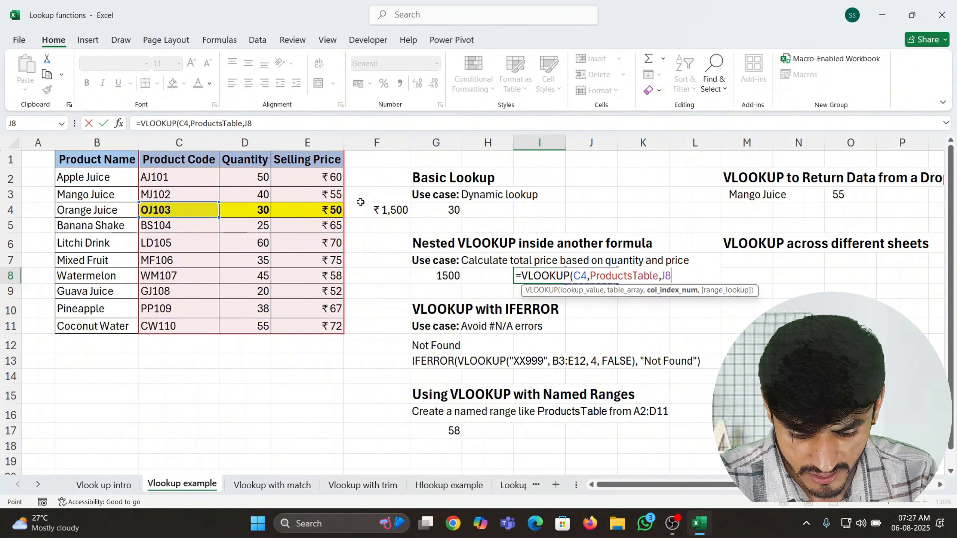
key("BackSpace")
type("2,")
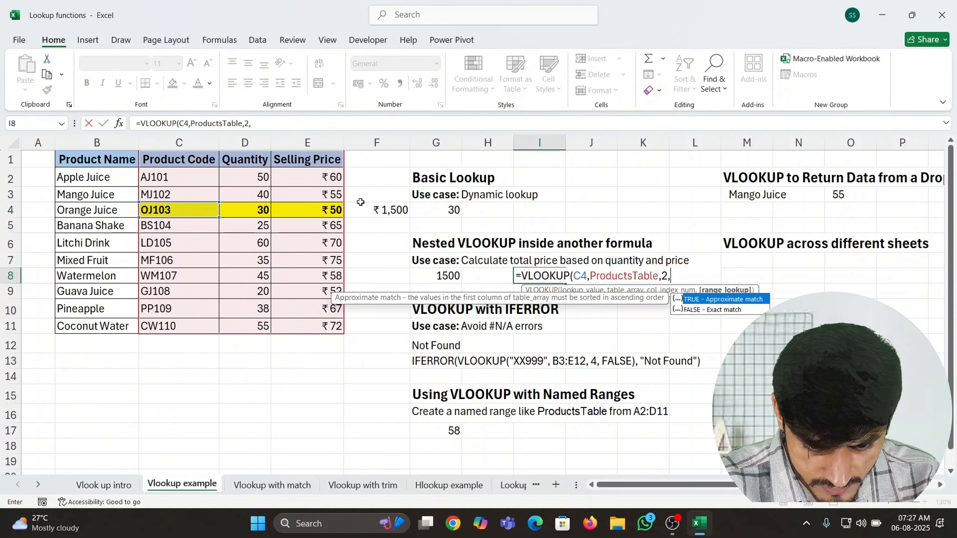
type("0)")
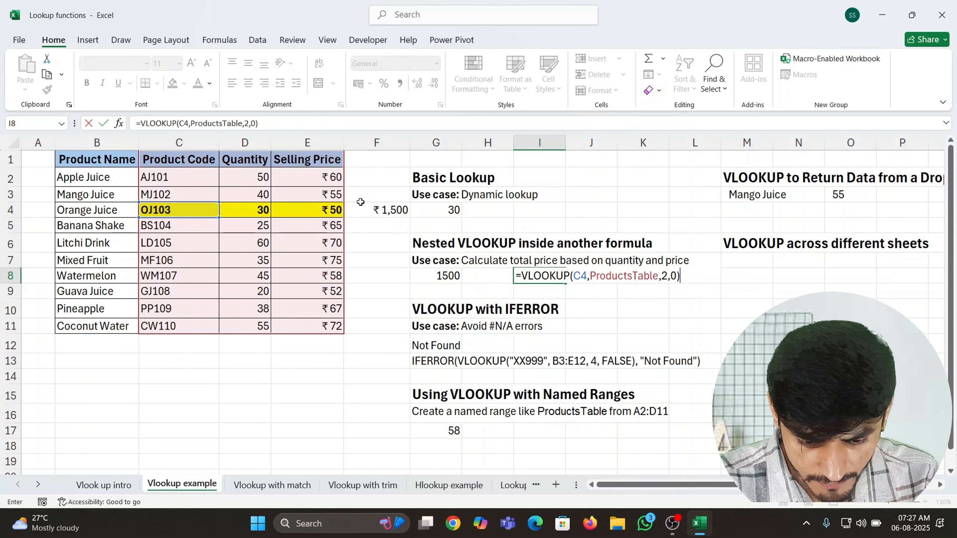
key("Return")
key("Up")
key("Right")
type("=")
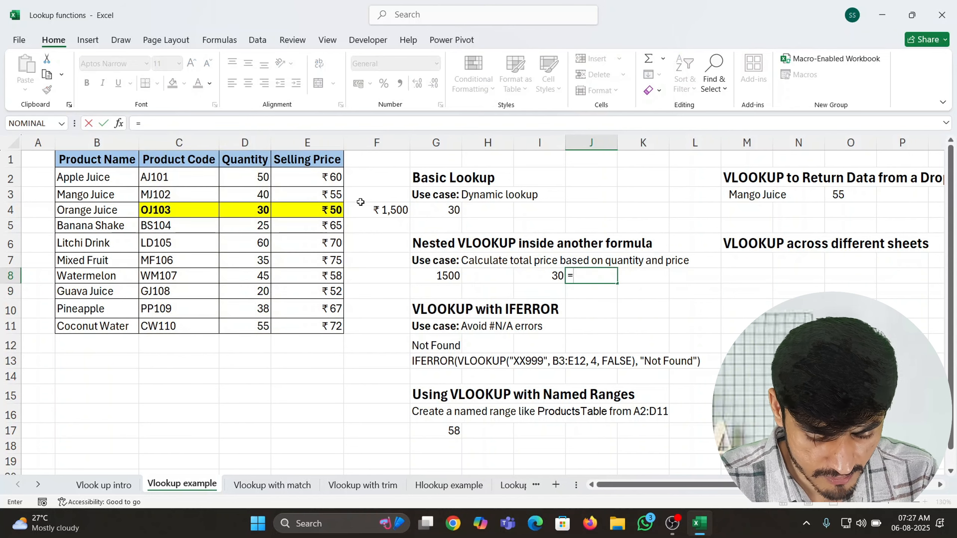
key("Left")
key("Left")
key("Left")
key("Left")
key("Left")
key("Left")
key("Up")
key("Left")
key("Up")
key("Up")
key("Up")
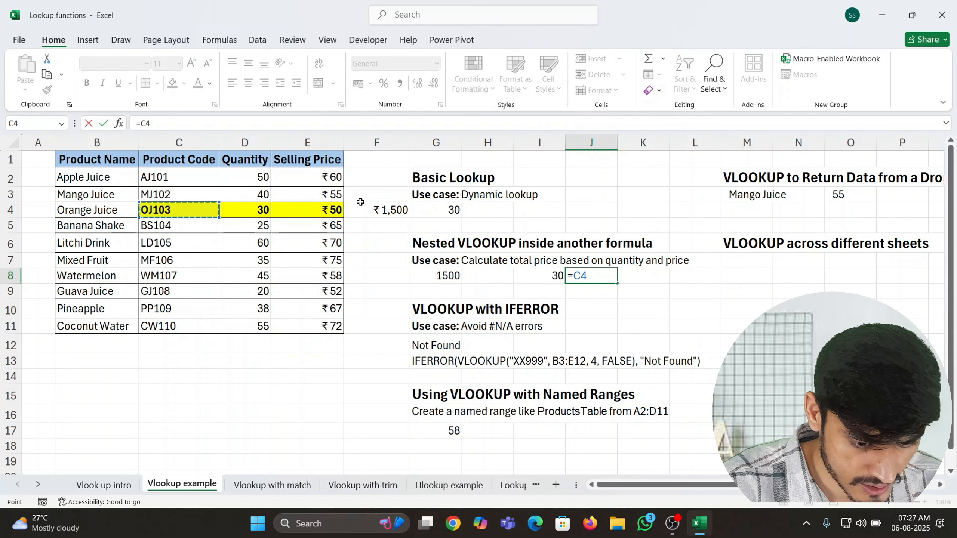
type(",")
key("Left")
key("Left")
key("Left")
key("Left")
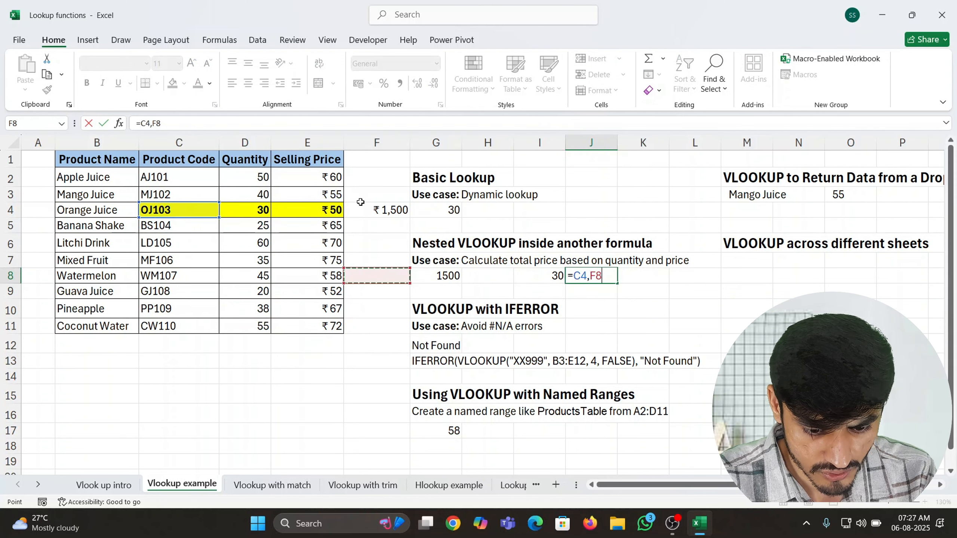
key("BackSpace")
key("BackSpace")
key("BackSpace")
key("BackSpace")
key("BackSpace")
Step: Begin a second VLOOKUP in J8 using the Orange Juice code in C4 as the lookup value
type("VLOOKUP(")
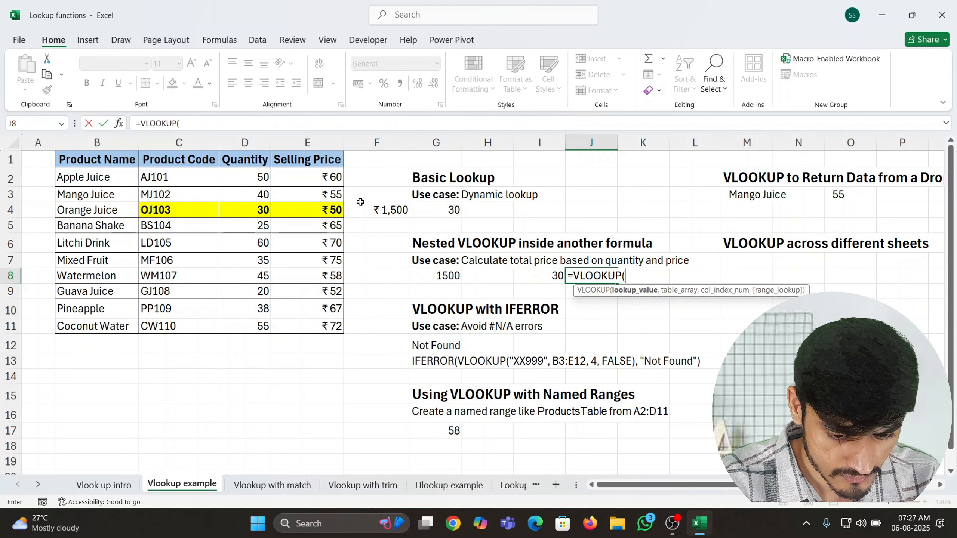
key("Left")
key("Left")
key("Left")
key("Left")
key("Left")
key("Left")
key("Up")
key("Up")
key("Up")
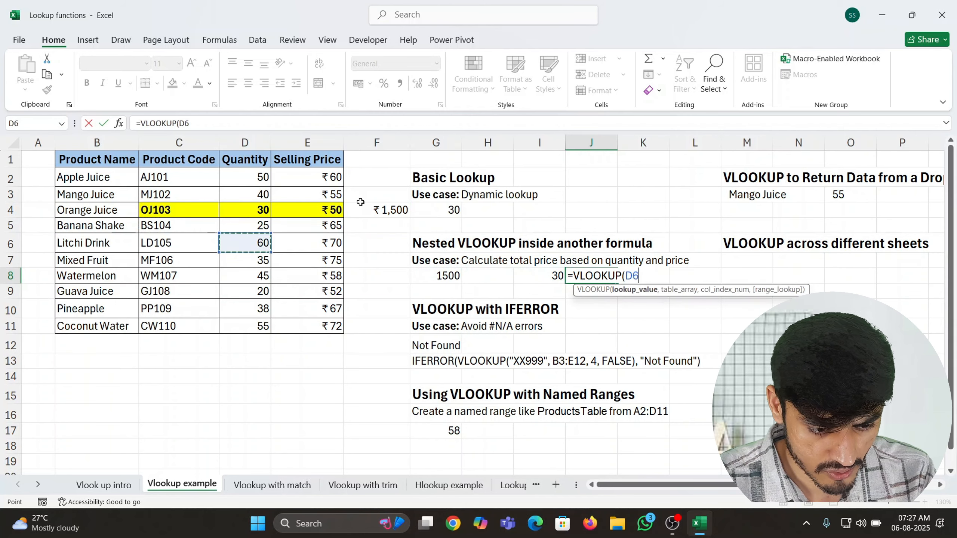
key("Left")
key("Up")
type(",")
Step: Complete the J8 lookup with table array ProductsTable (C1:E11), column index 3 and exact match 0 for the price
key("Left")
key("Left")
key("Left")
key("Left")
key("Left")
key("Left")
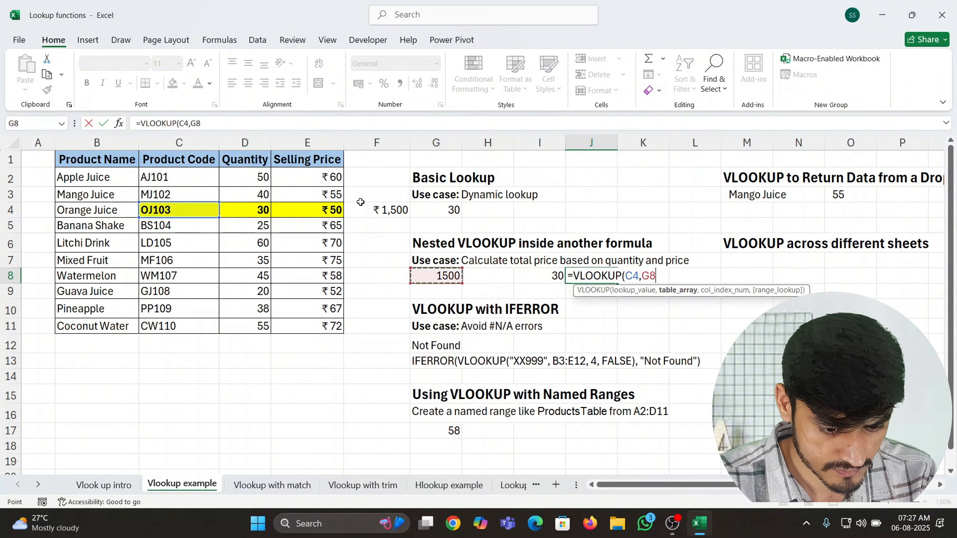
key("Left")
key("ctrl+Up")
key("ctrl+shift+Right")
key("ctrl+shift+Down")
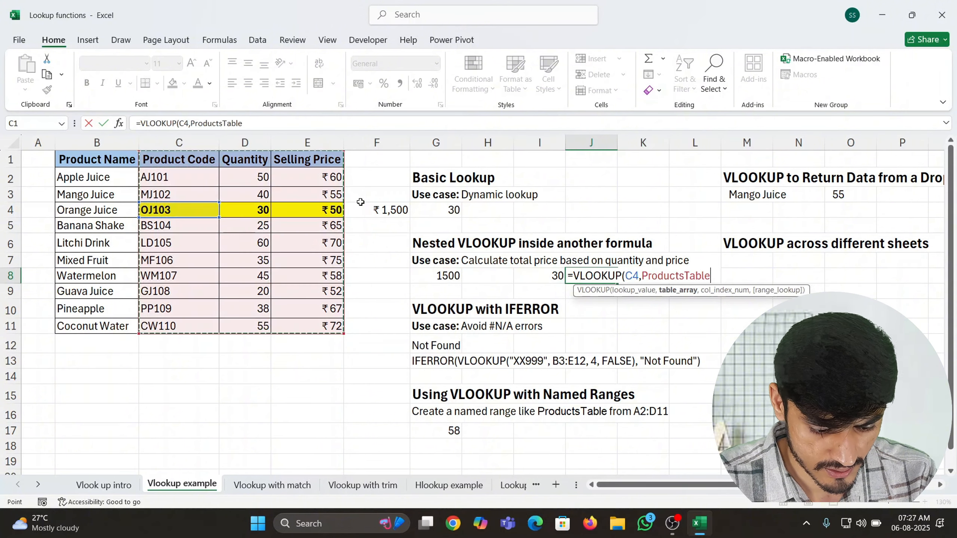
type(",")
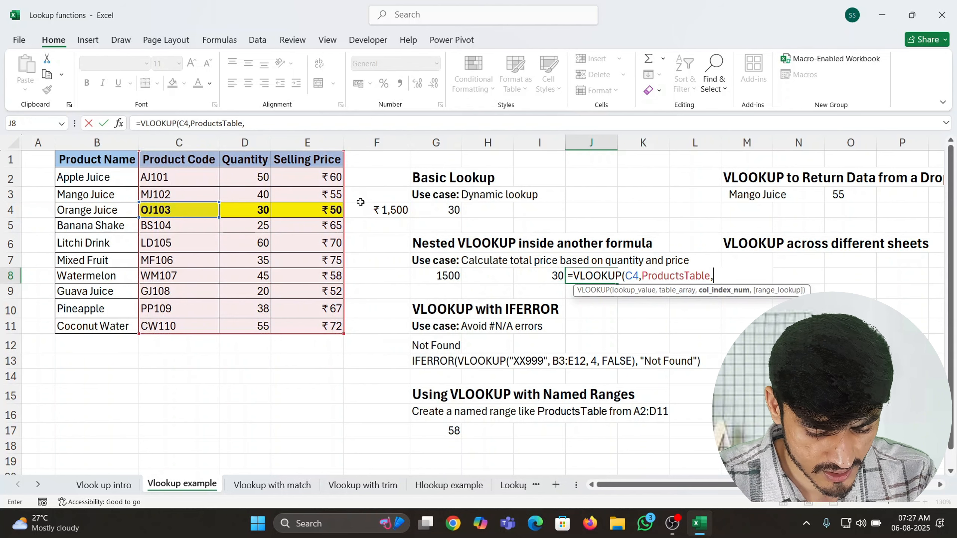
type("3,0)")
key("Return")
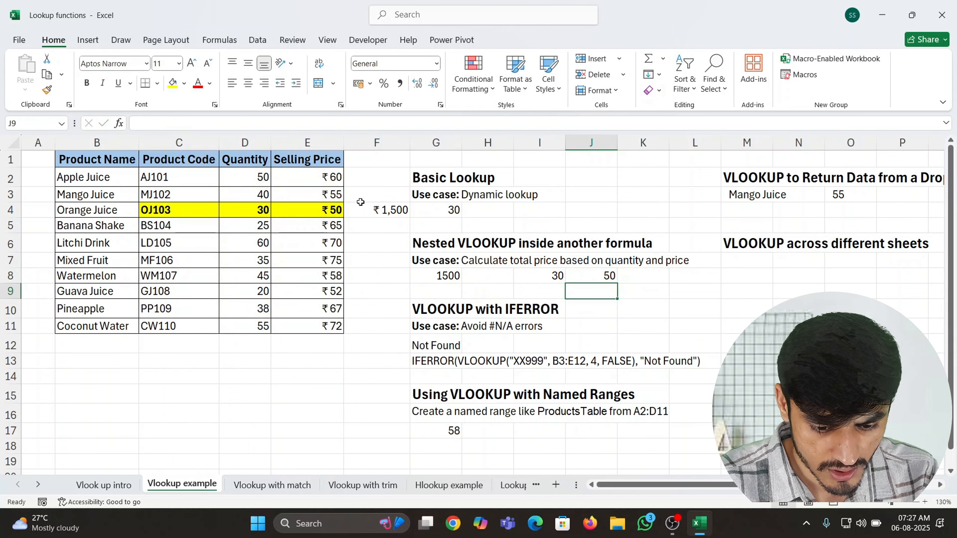
Step: Compare the separate lookups in I8:J8 with the quantity and price VLOOKUPs multiplied in the nested G8 formula
key("Up")
key("Left")
key("shift+Right")
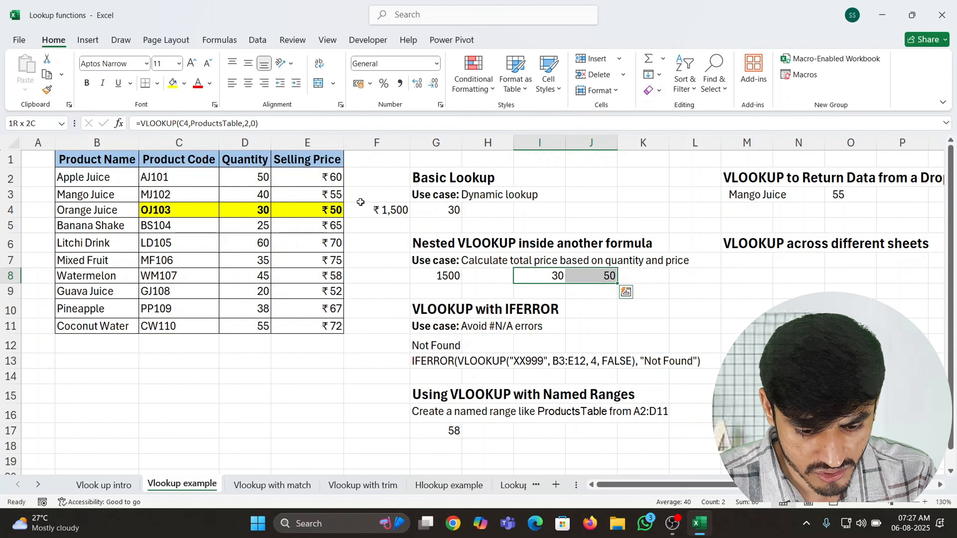
key("Left")
key("Left")
key("F2")
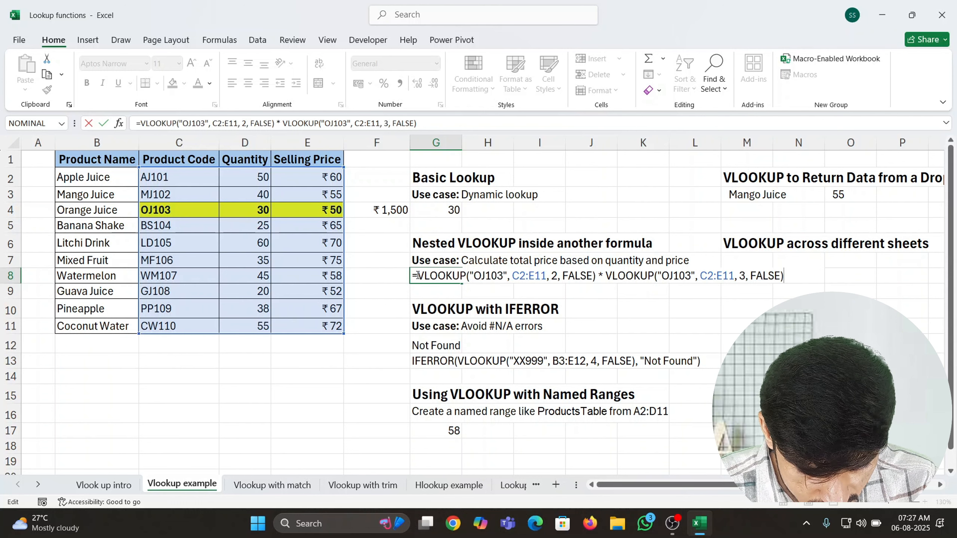
left_click_drag(421, 276, 482, 277)
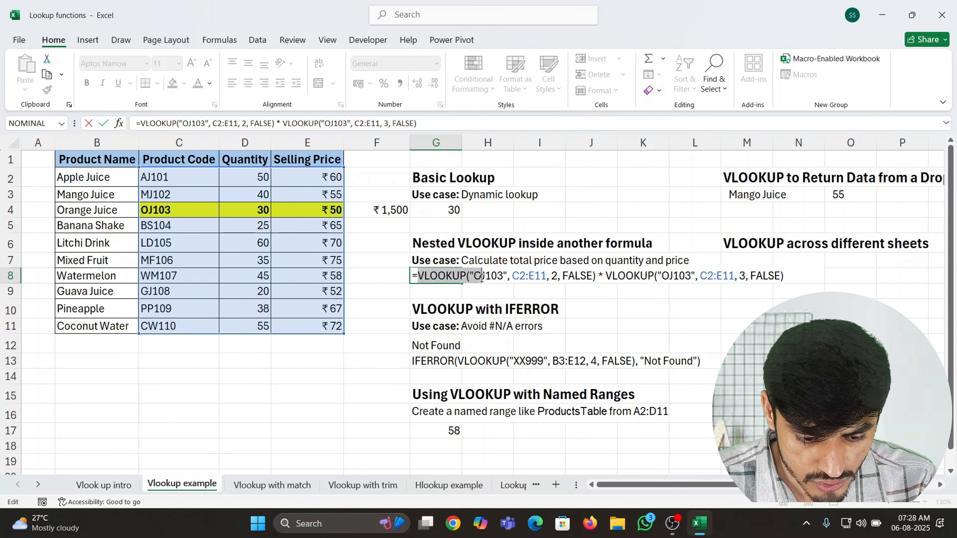
left_click_drag(481, 277, 596, 284)
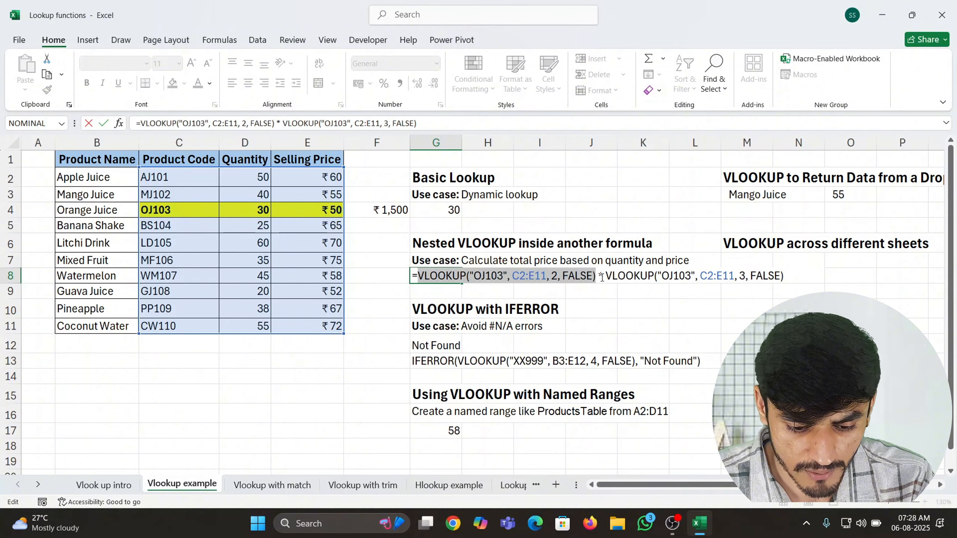
left_click_drag(596, 276, 788, 271)
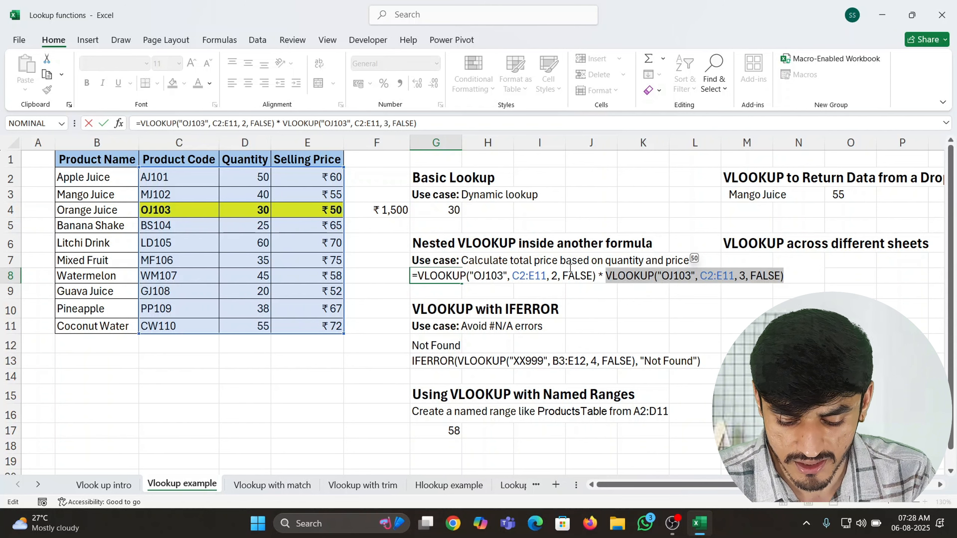
key("ctrl+Return")
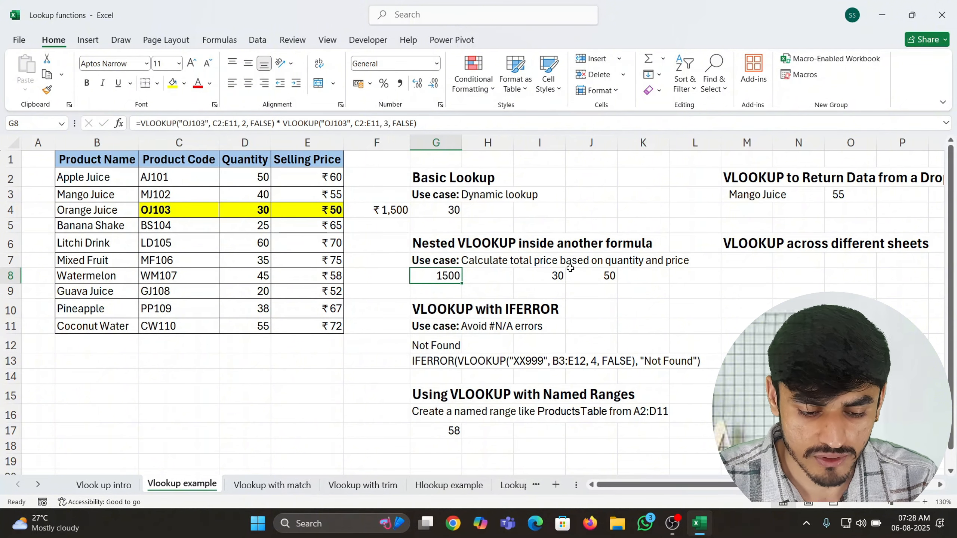
Step: Review the separate quantity and price VLOOKUP formulas in I8 and J8
key("Right")
key("Right")
key("F2")
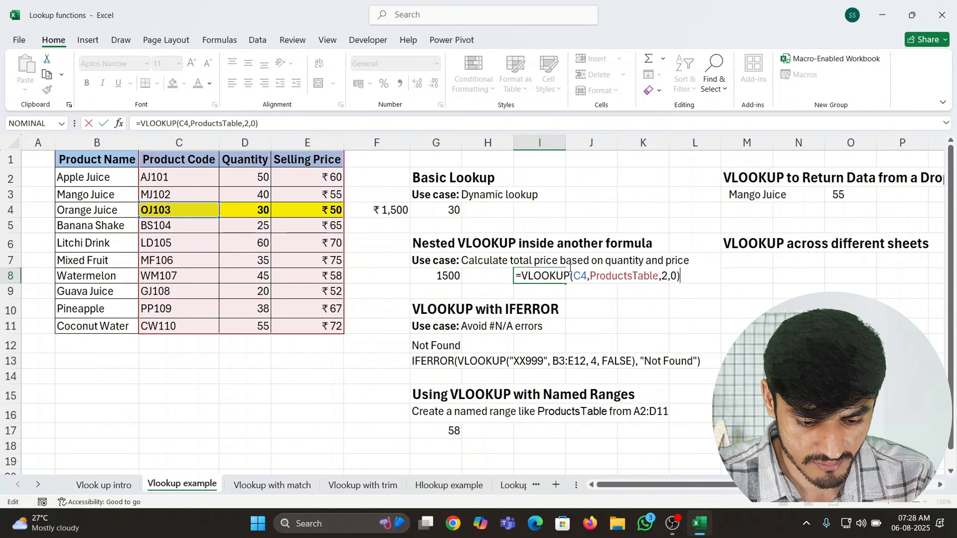
key("Escape")
key("Right")
key("F2")
key("Return")
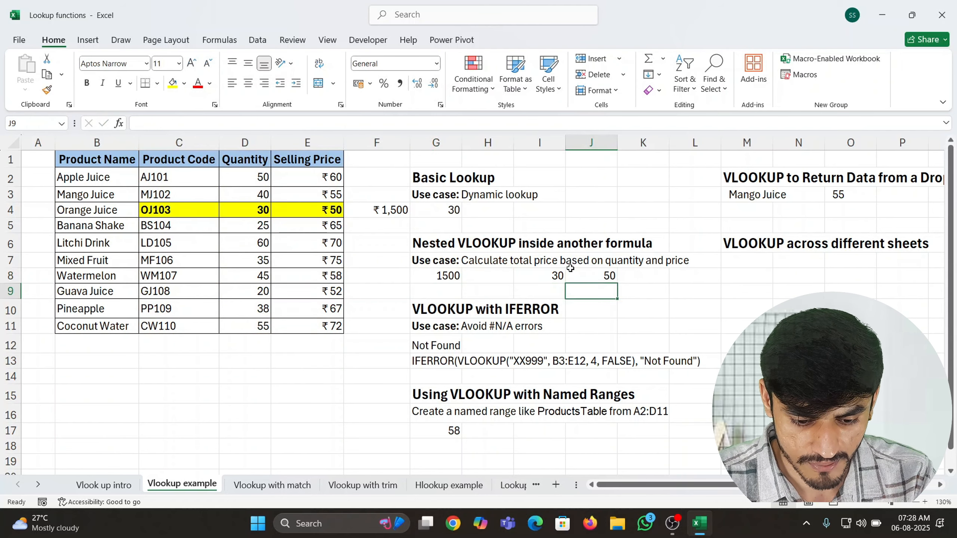
Step: Enter the formula =I8*J8 in K8 to multiply the looked-up quantity by the looked-up price
key("Right")
key("Up")
type("=")
key("Left")
key("Left")
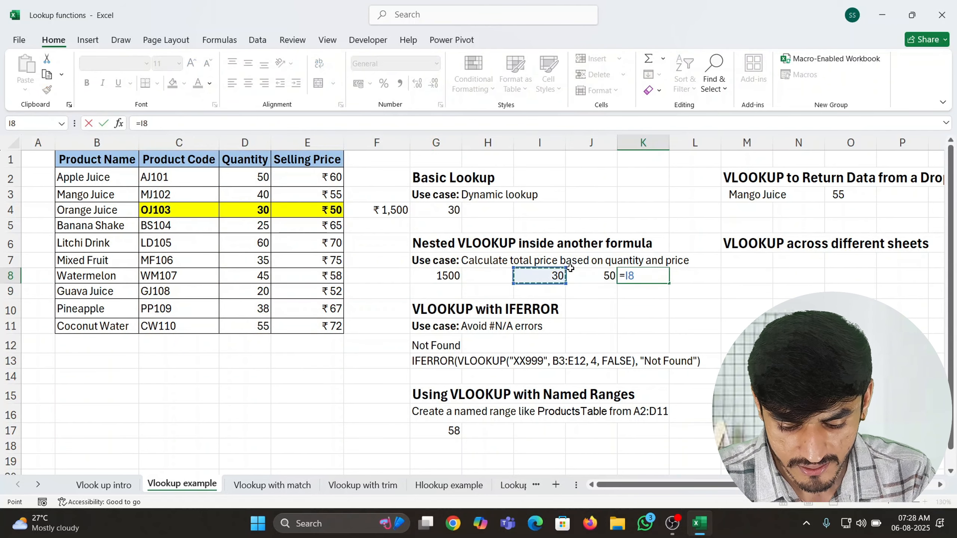
type("*")
key("Left")
key("Return")
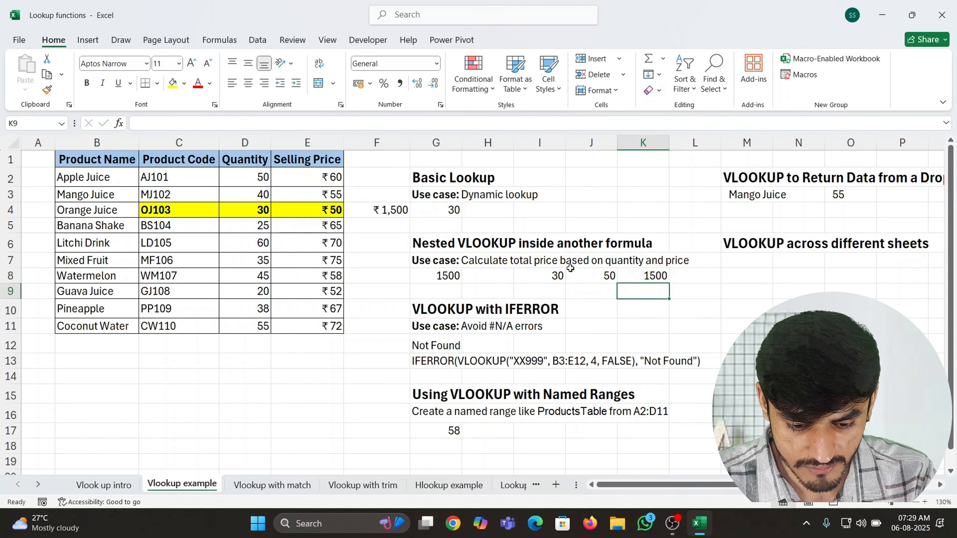
Step: Clear the helper quantity, price and total formulas in I8:K8
key("Up")
key("Left")
key("Right")
key("Up")
key("Right")
key("Down")
key("Left")
key("Left")
key("Left")
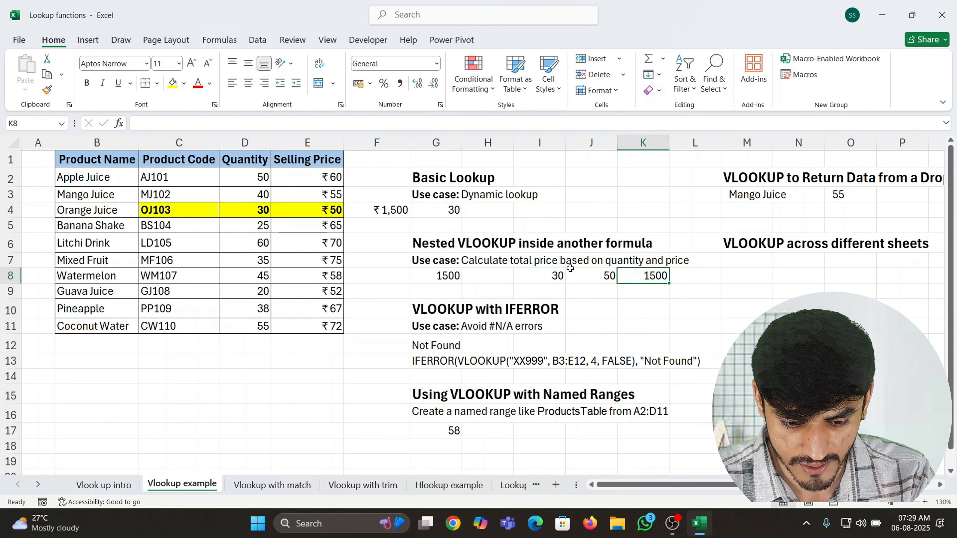
key("BackSpace")
key("Right")
key("BackSpace")
key("Right")
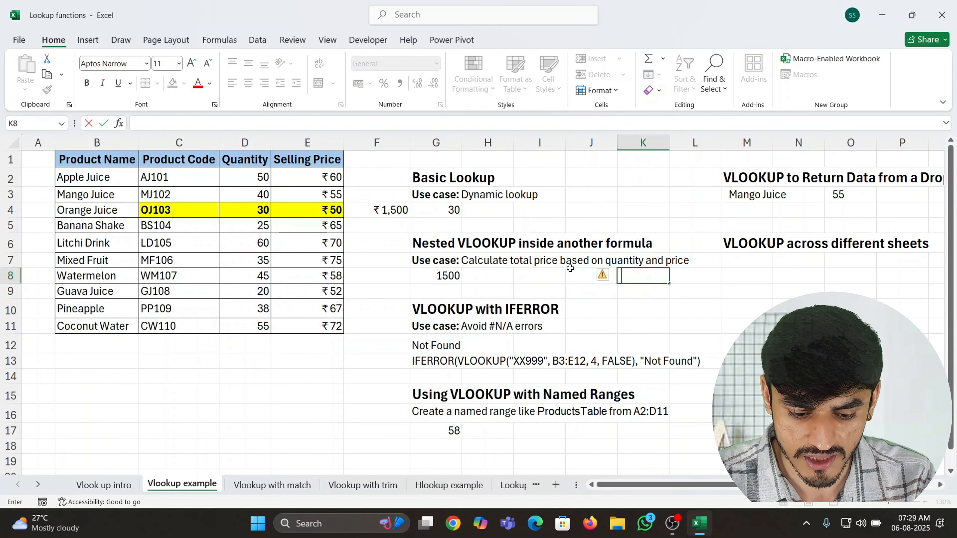
key("Left")
Step: Delete the Orange Juice total price formula in F4
key("Left")
key("Left")
key("Left")
key("Left")
key("Up")
key("Up")
key("Up")
key("Up")
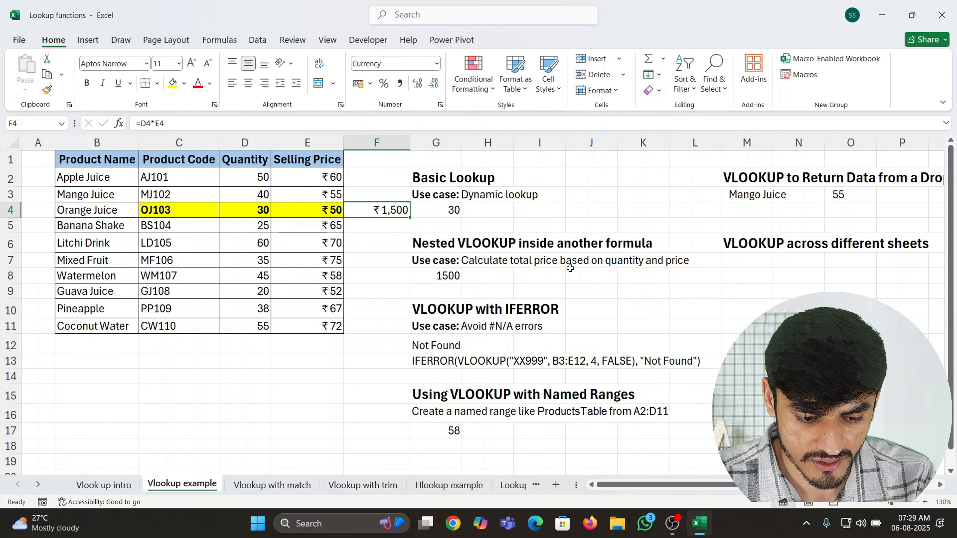
key("Delete")
key("Right")
key("Delete")
key("Down")
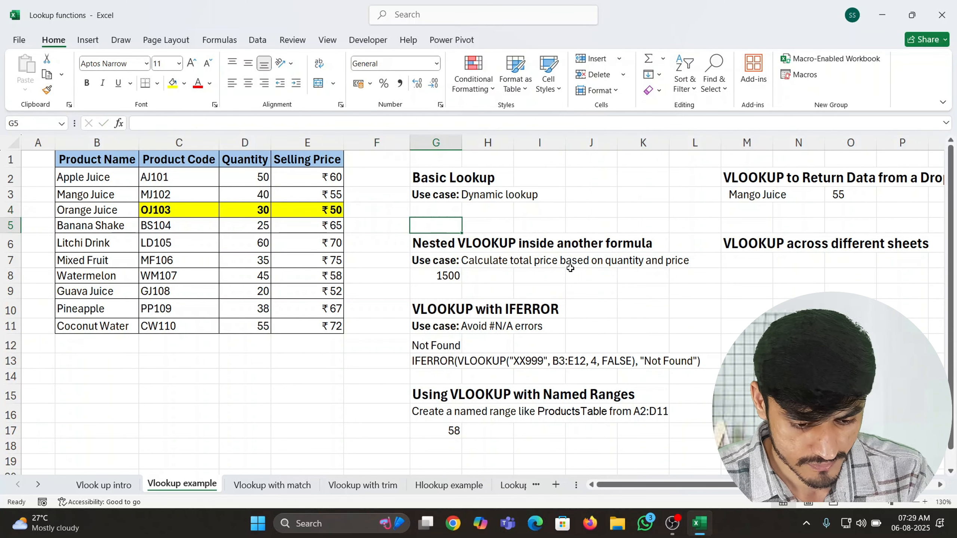
key("ctrl+z")
Step: Examine the IFERROR-wrapped VLOOKUP formula in G12 under the VLOOKUP with IFERROR heading
key("Down")
key("Down")
key("Down")
key("Down")
key("Down")
key("Down")
key("Down")
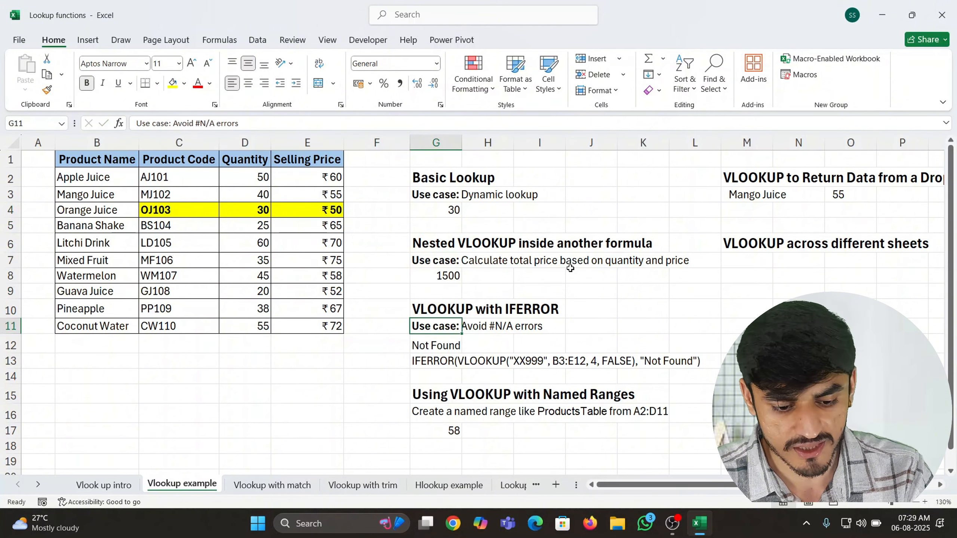
key("Down")
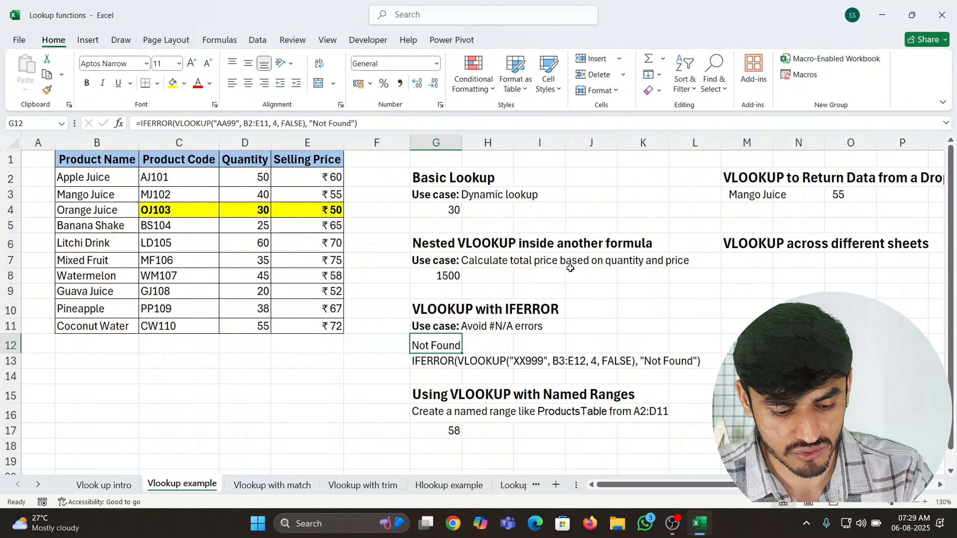
Step: Review the IFERROR lookup in G12 alongside the sample formula text in G13
key("Up")
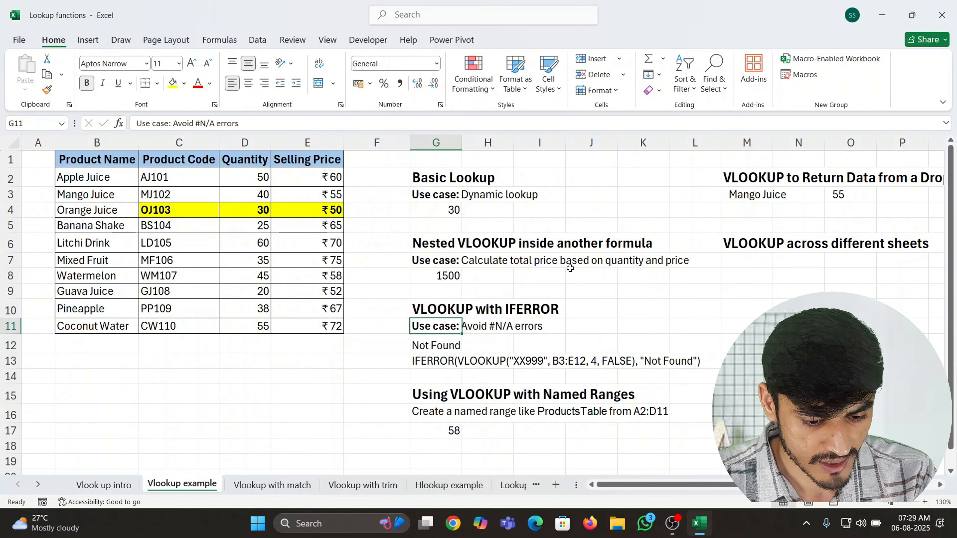
key("Down")
key("F2")
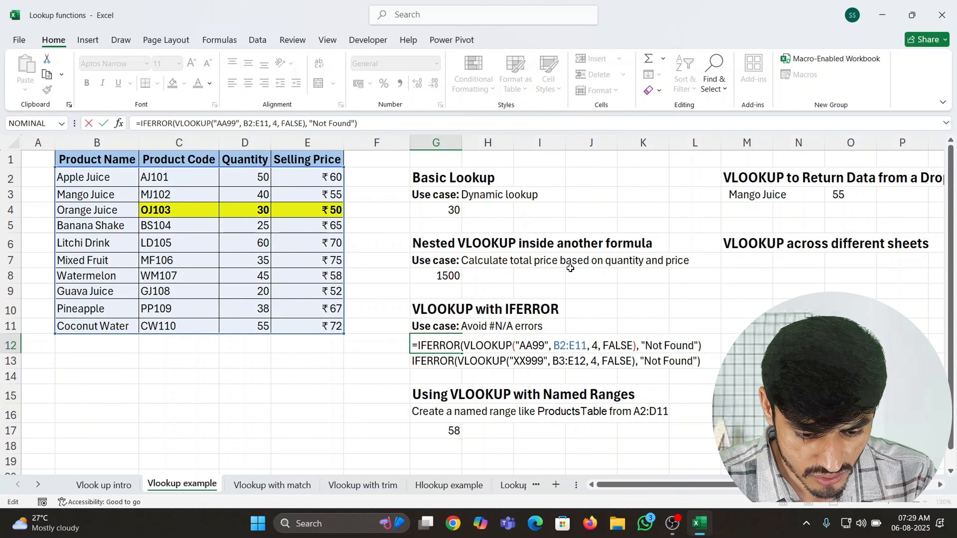
key("Left")
key("Left")
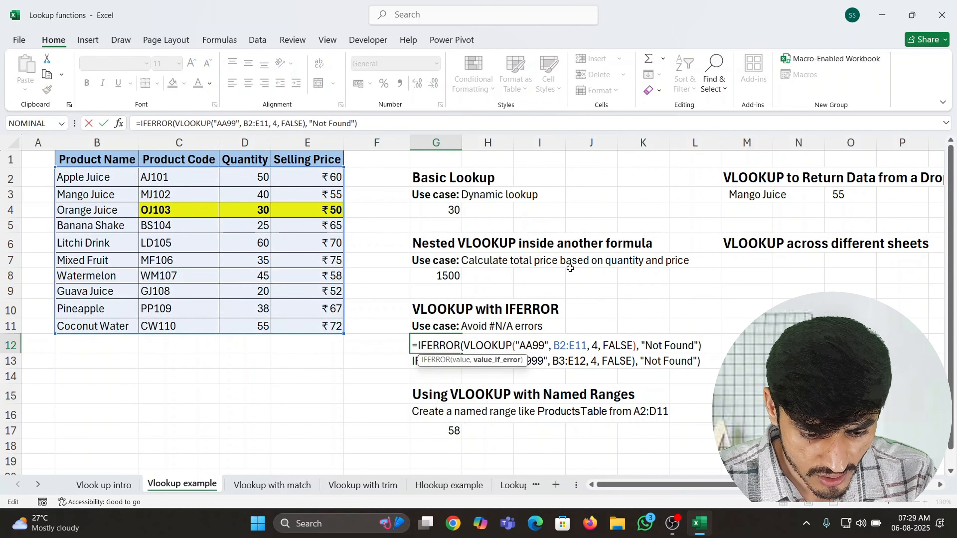
key("Return")
key("Right")
key("Up")
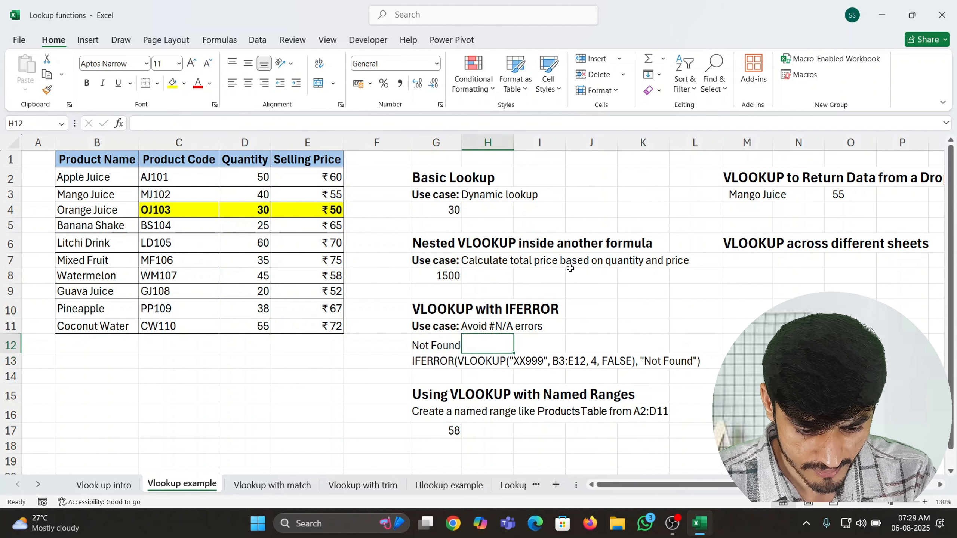
key("Up")
key("Down")
key("Down")
key("Left")
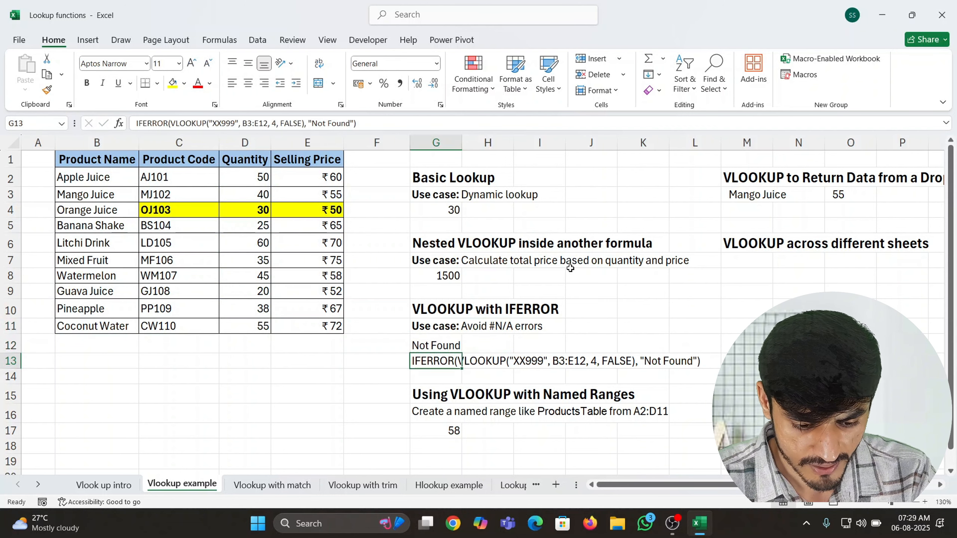
key("Up")
key("Right")
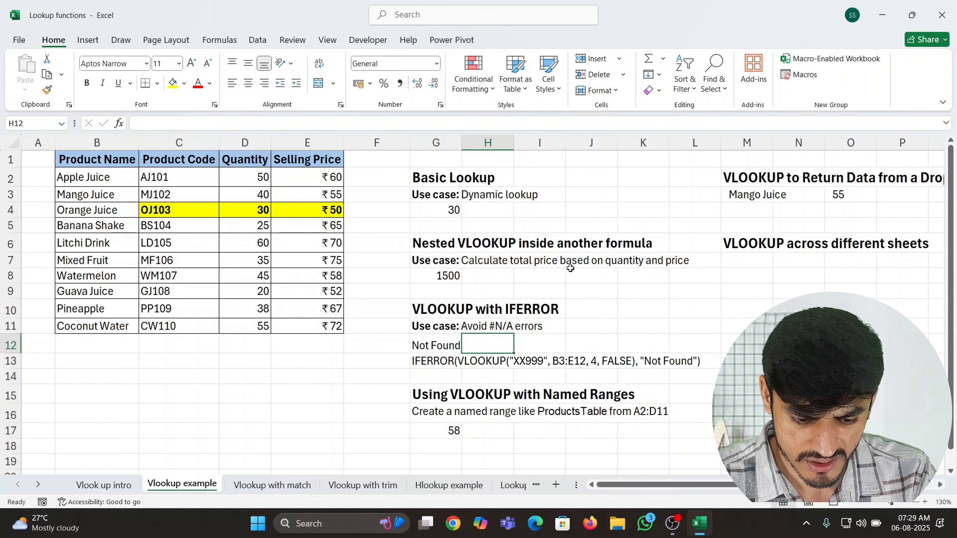
Step: Copy the Coconut Water product code CW110 from C11 into D14 below the product table
key("Left")
key("Left")
key("Down")
key("Left")
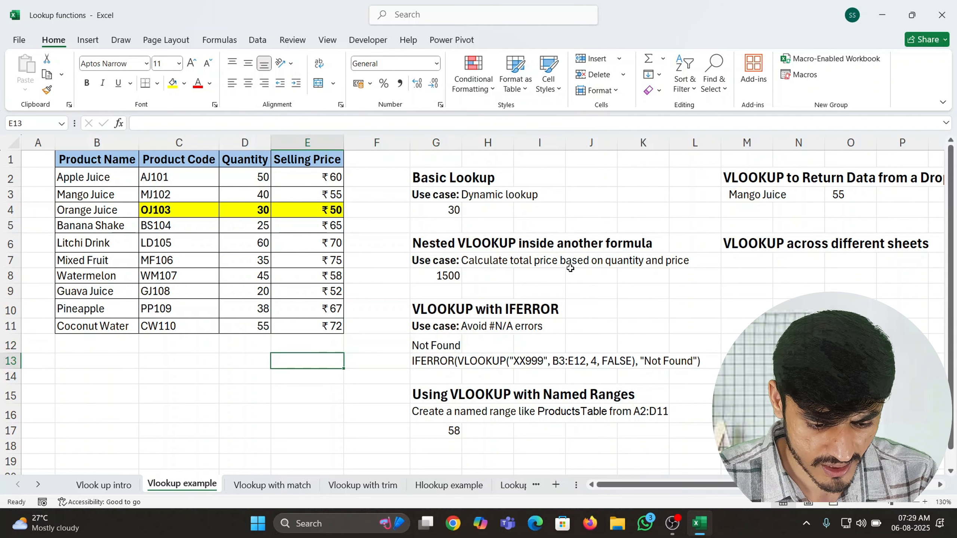
key("Up")
key("Left")
key("Up")
key("Left")
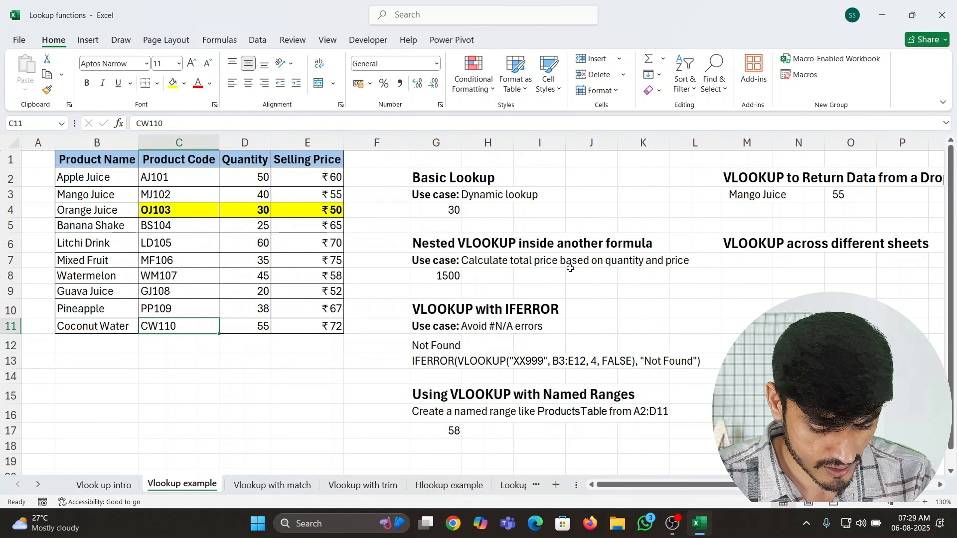
key("ctrl+c")
key("Down")
key("Down")
key("Right")
key("Down")
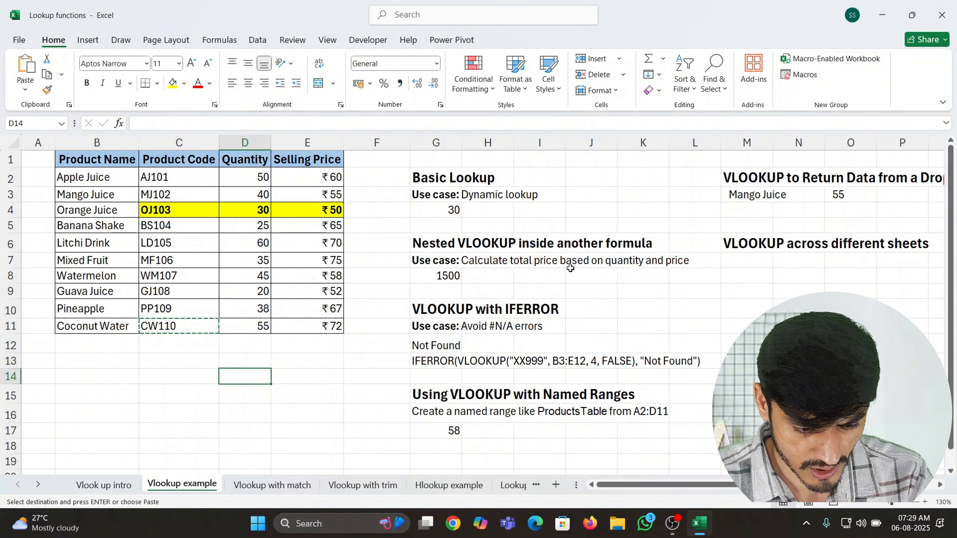
key("ctrl+v")
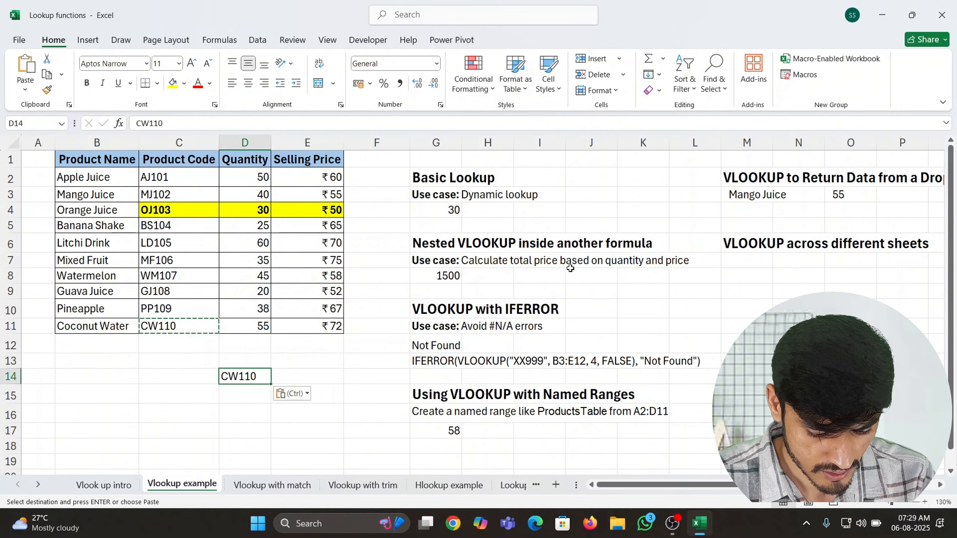
Step: Paste the copied product code into D15, changed to CW115, and fill that cell with light orange
key("Down")
key("ctrl+v")
key("F2")
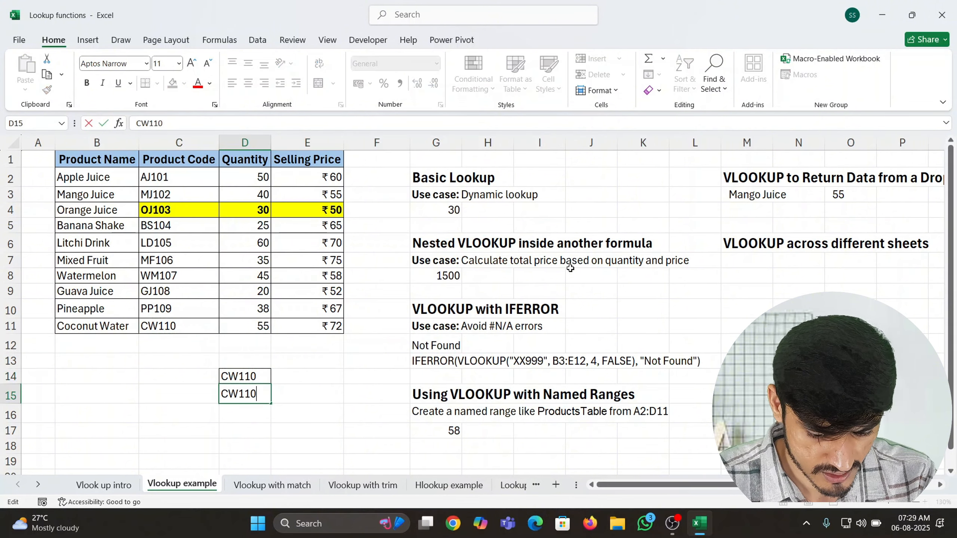
key("BackSpace")
type("15")
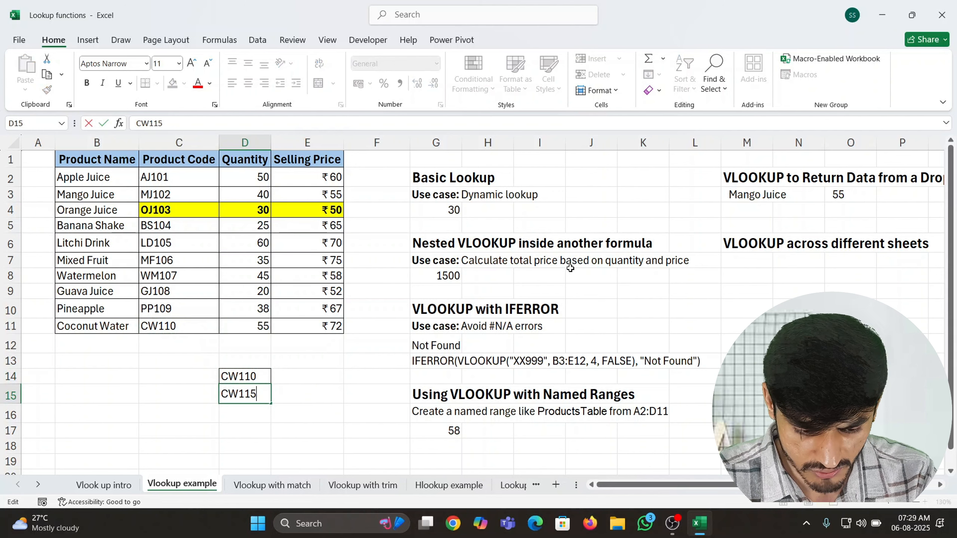
key("Return")
key("Up")
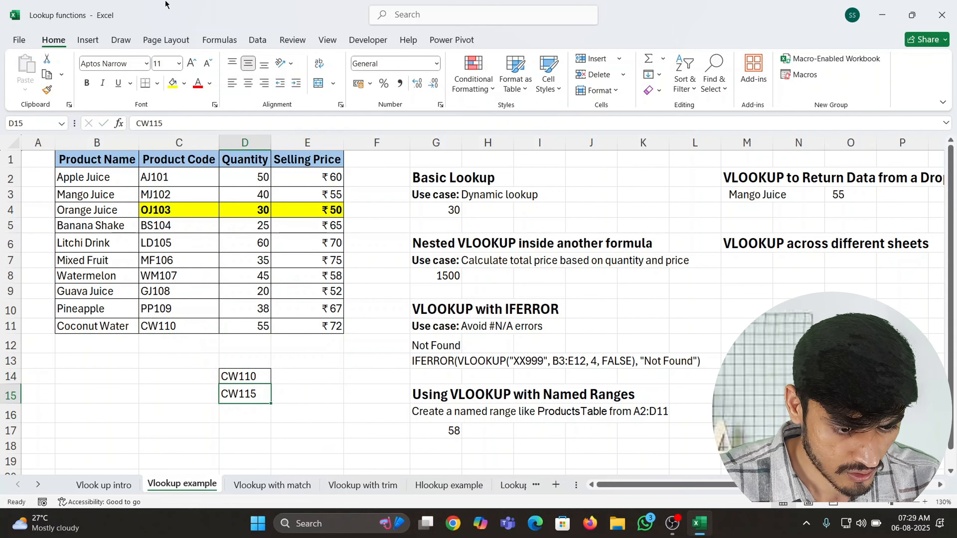
left_click(184, 83)
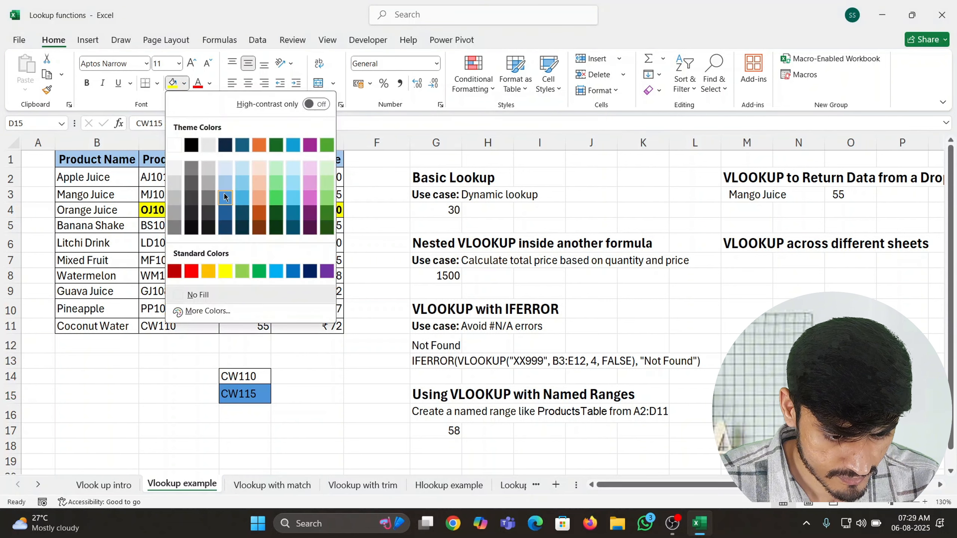
left_click(259, 166)
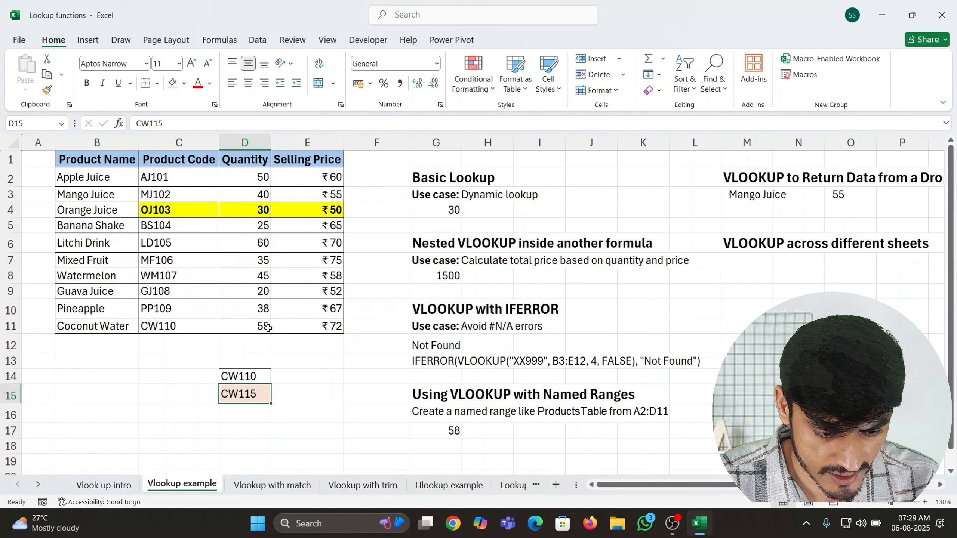
Step: Enter =VLOOKUP(D14,ProductsTable,3,0) in E14, using C1:E11 as the table, to look up the selling price of CW110
left_click(276, 374)
type("=vlo")
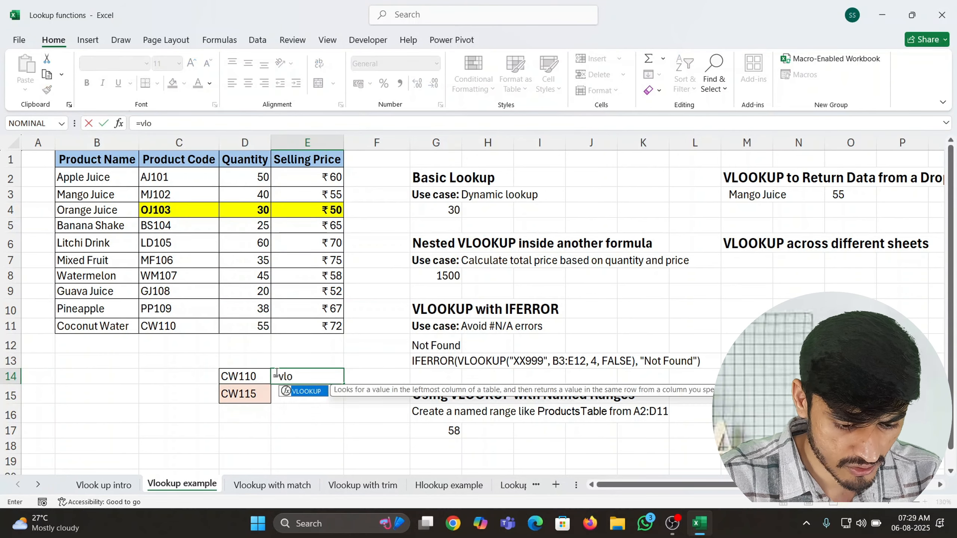
key("Tab")
key("Left")
type(",")
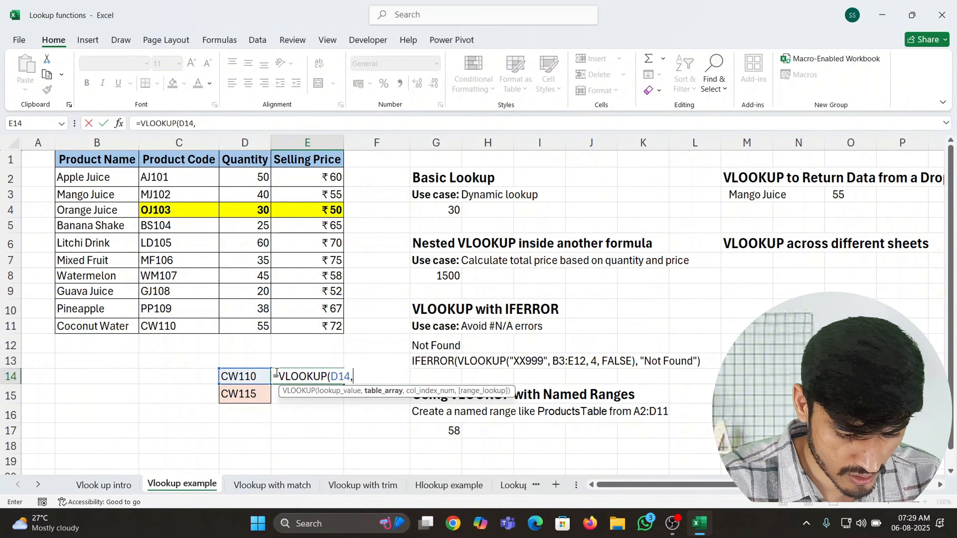
key("Up")
key("Left")
key("Left")
key("Up")
key("Up")
key("ctrl+Up")
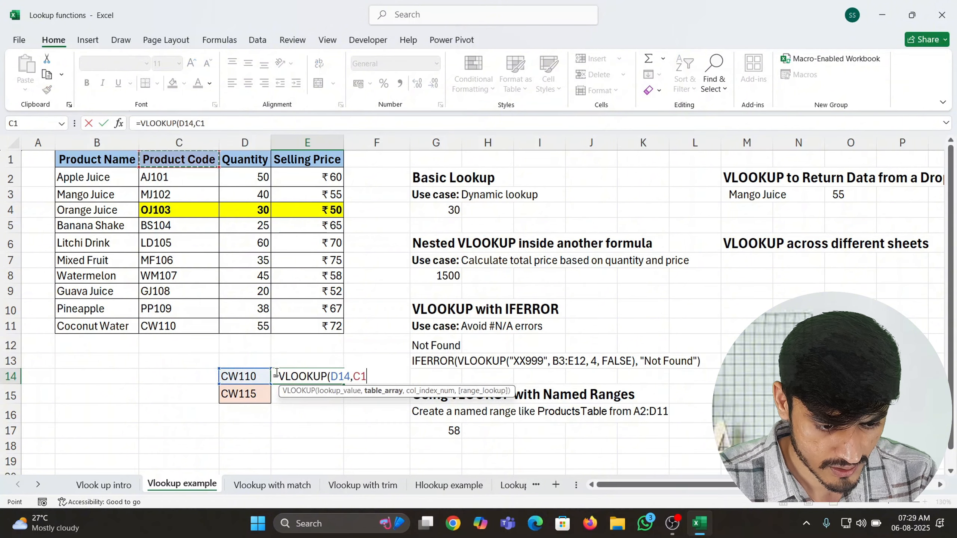
key("shift+Right")
key("shift+Right")
key("ctrl+shift+Down")
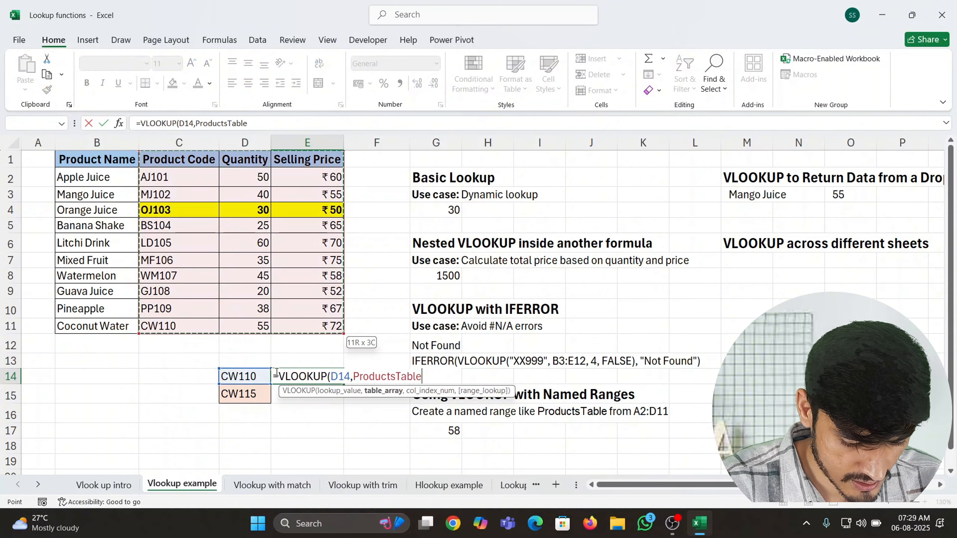
type(",3,0")
key("Return")
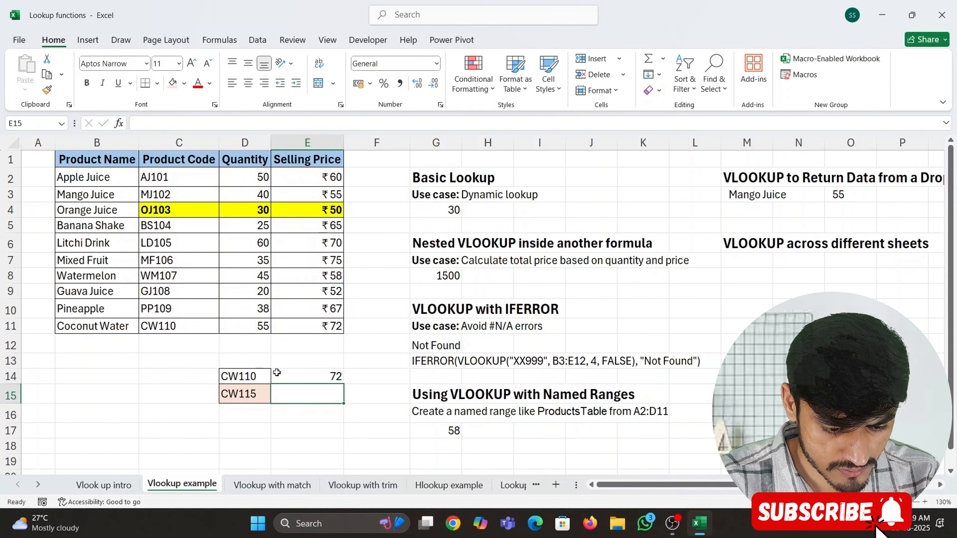
Step: Enter =VLOOKUP(D15,ProductsTable,3,0) in E15 to look up the selling price of the code CW115
left_click(277, 373)
key("Down")
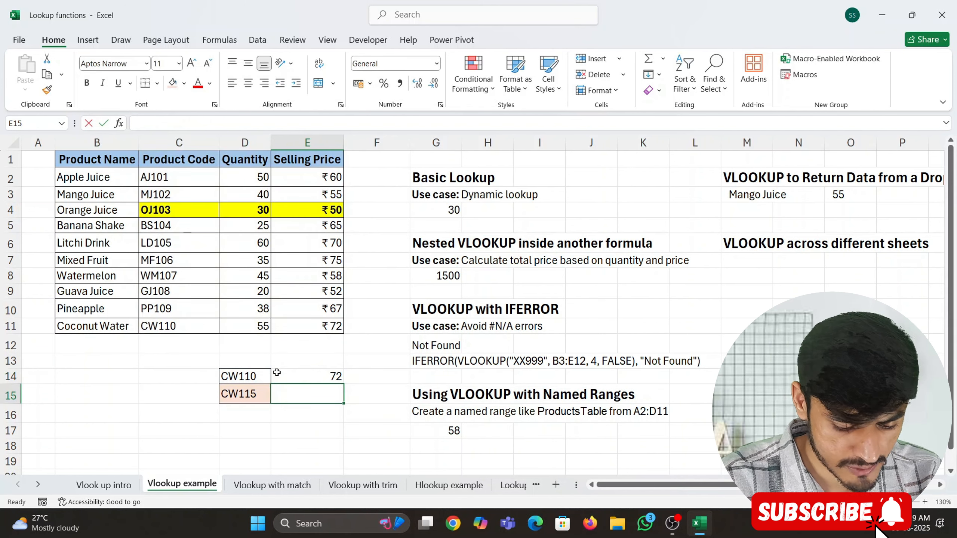
type("=VLOOKUP(")
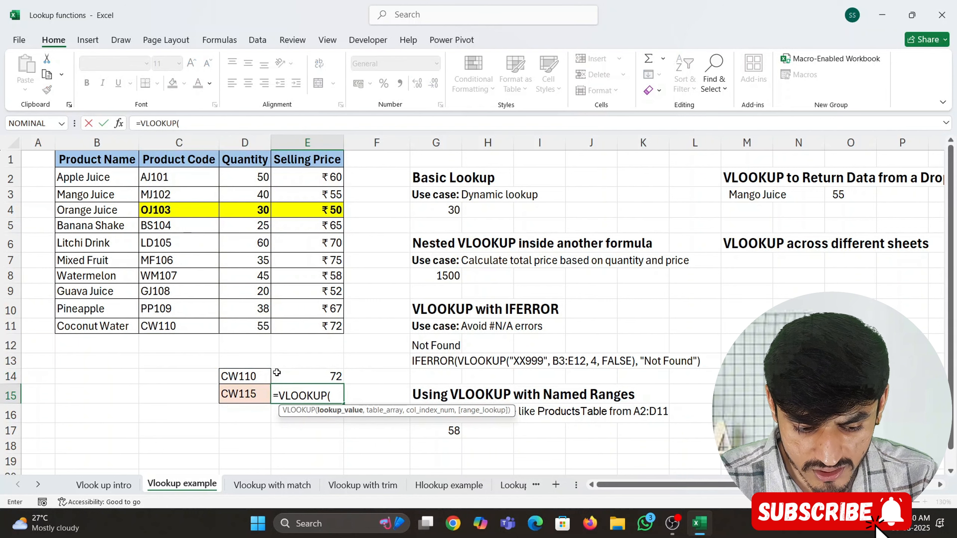
key("Left")
type(",")
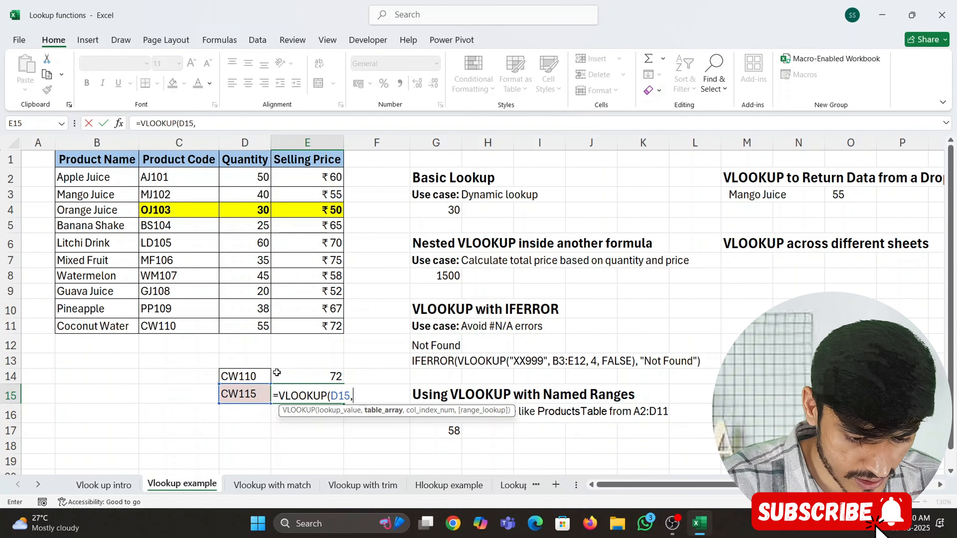
key("Up")
key("Left")
key("Up")
key("Left")
key("Up")
key("Up")
key("ctrl+Up")
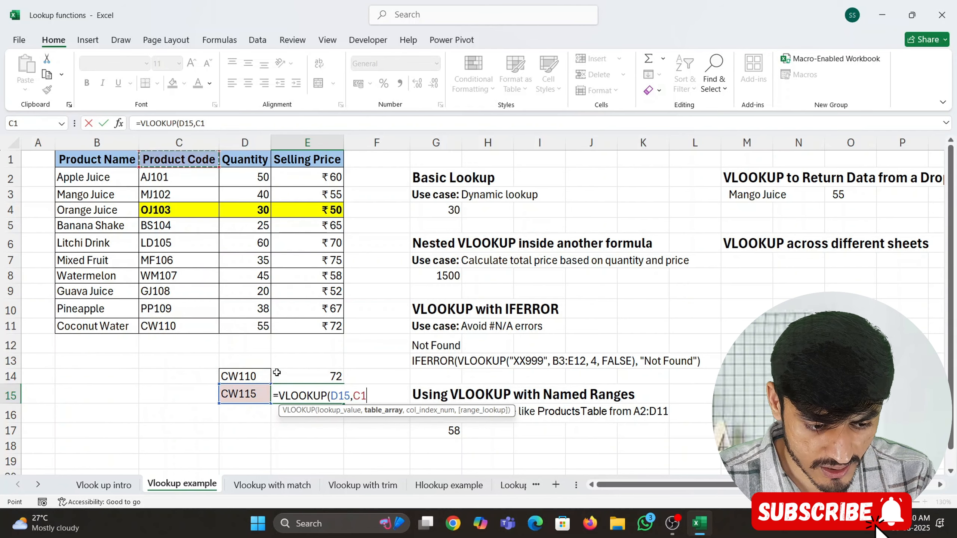
key("ctrl+shift+Right")
key("ctrl+shift+Down")
type(",")
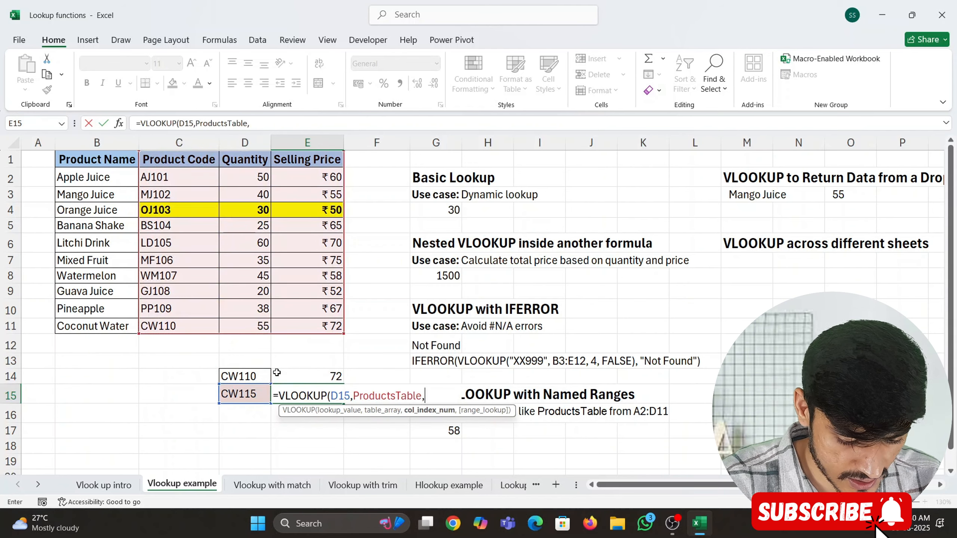
type("3,0)")
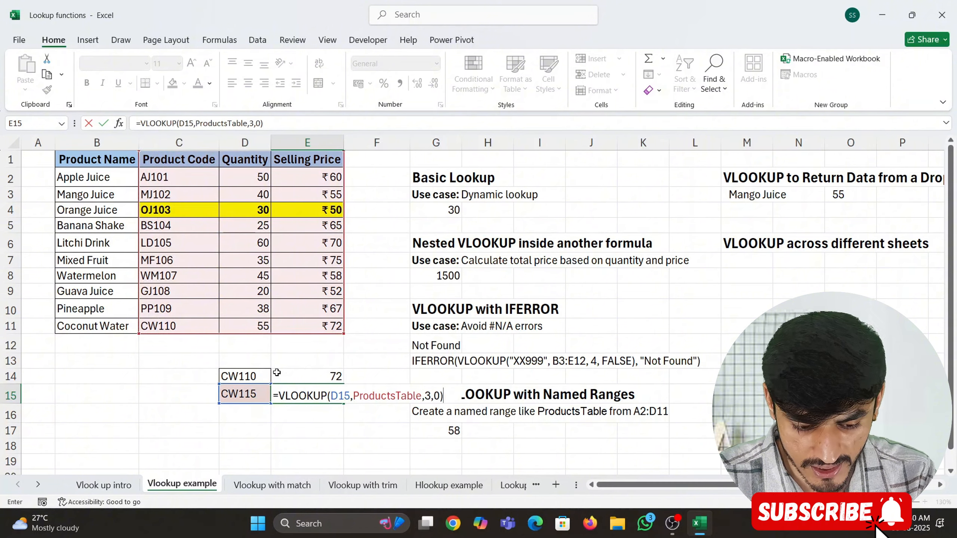
key("Return")
Step: Insert the IFERROR function with its opening parenthesis in front of the VLOOKUP in E15
key("Up")
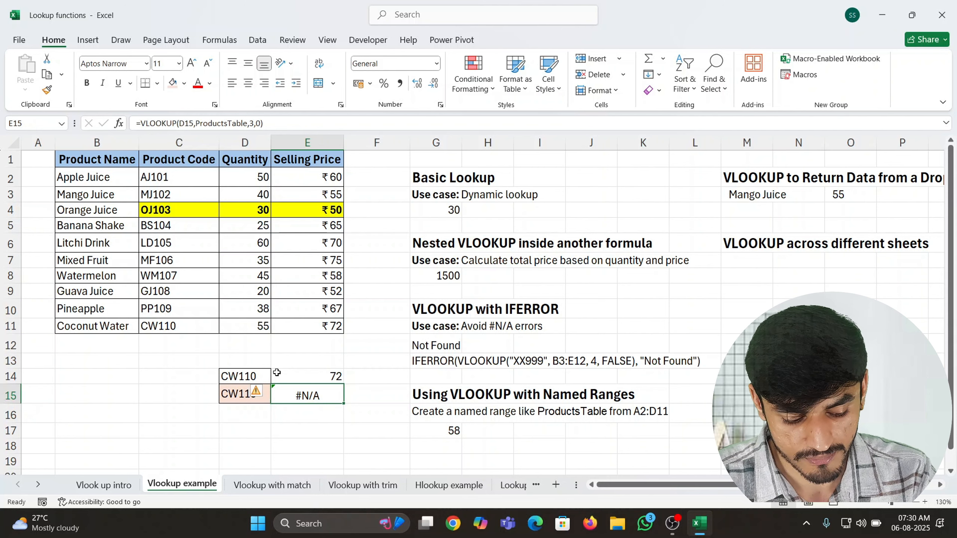
key("F2")
key("Left")
key("Left")
key("Left")
key("Left")
key("Left")
key("Left")
key("Left")
key("Left")
key("Left")
key("Left")
key("Left")
key("Left")
key("Left")
key("Left")
key("Left")
key("Left")
key("Left")
key("Left")
key("Left")
key("Left")
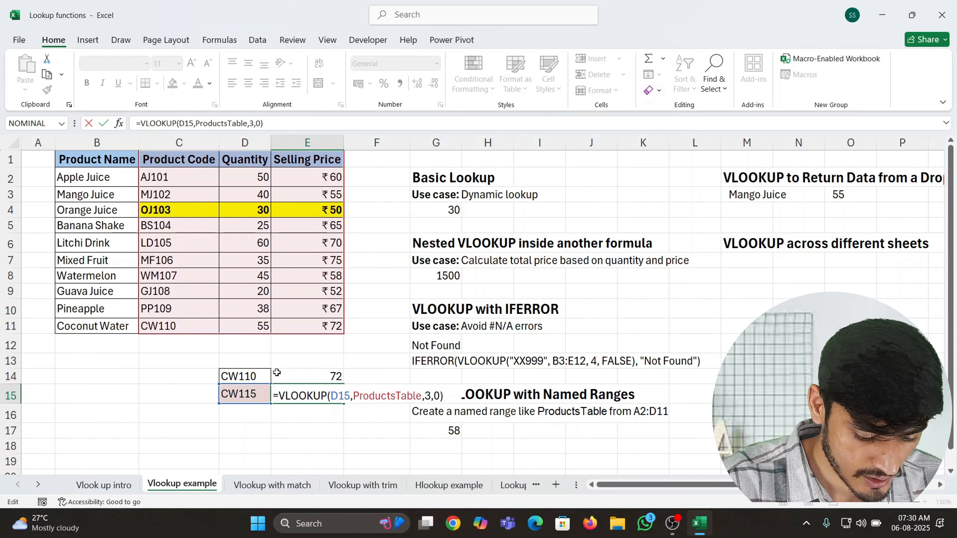
type("0")
key("BackSpace")
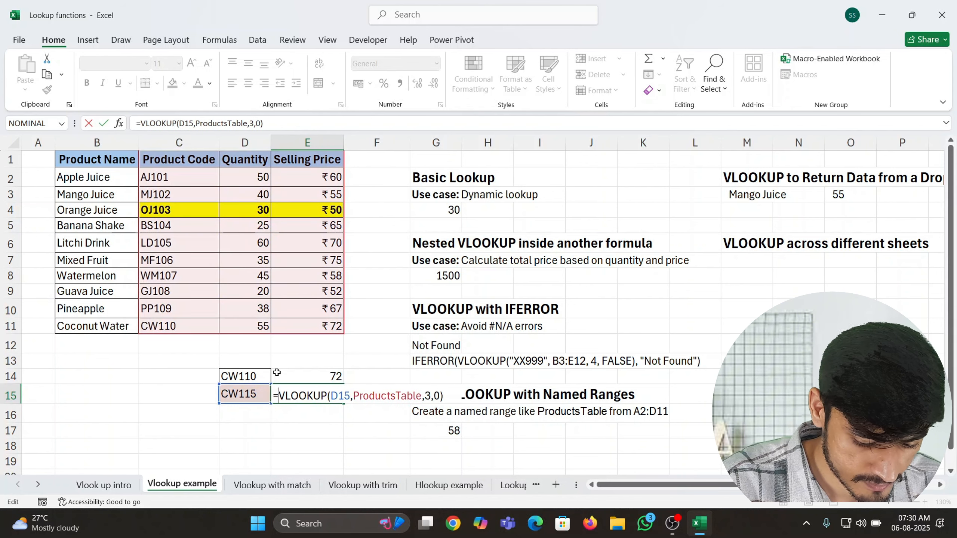
type("if")
key("Tab")
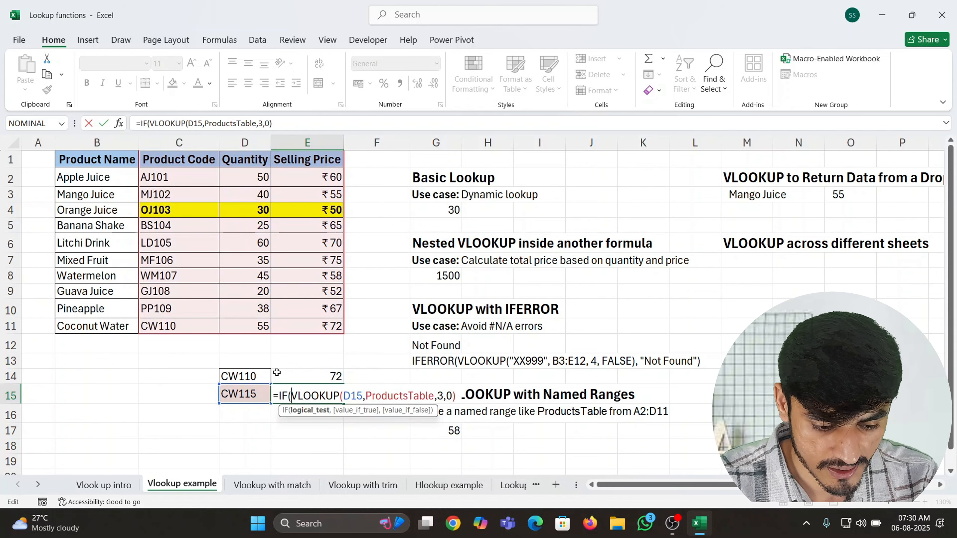
key("BackSpace")
type("err")
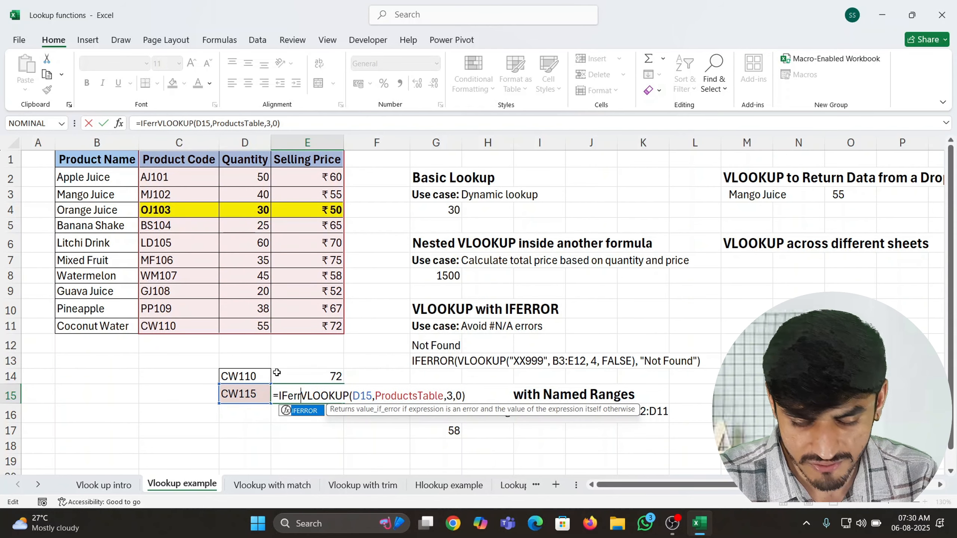
key("Tab")
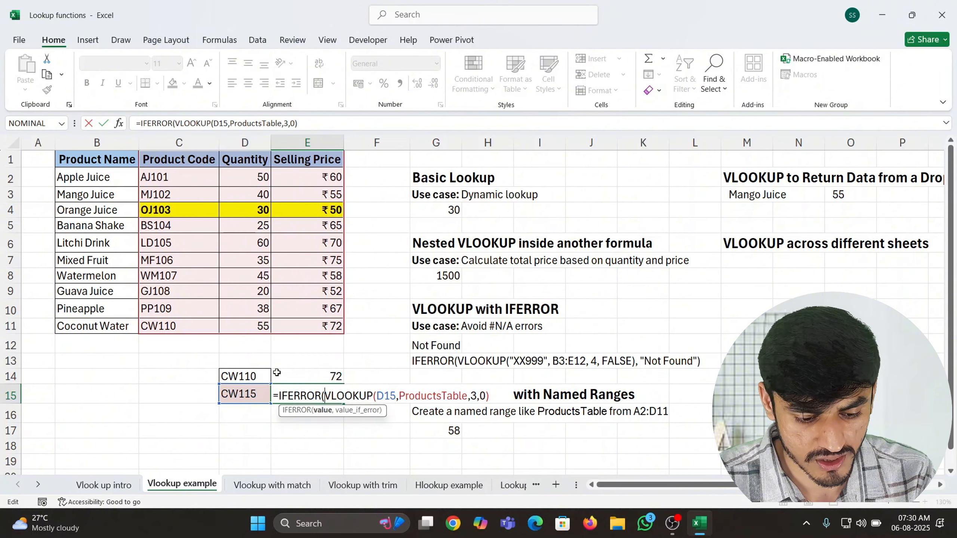
Step: Complete the IFERROR formula in E15 with "-" as the value returned on error and commit it
key("Right")
key("Right")
key("Right")
key("Right")
key("Right")
key("Right")
key("Right")
key("Right")
key("Right")
key("Right")
key("Right")
key("Right")
key("Right")
key("Right")
key("Right")
key("Right")
key("Right")
key("Right")
key("Right")
key("Right")
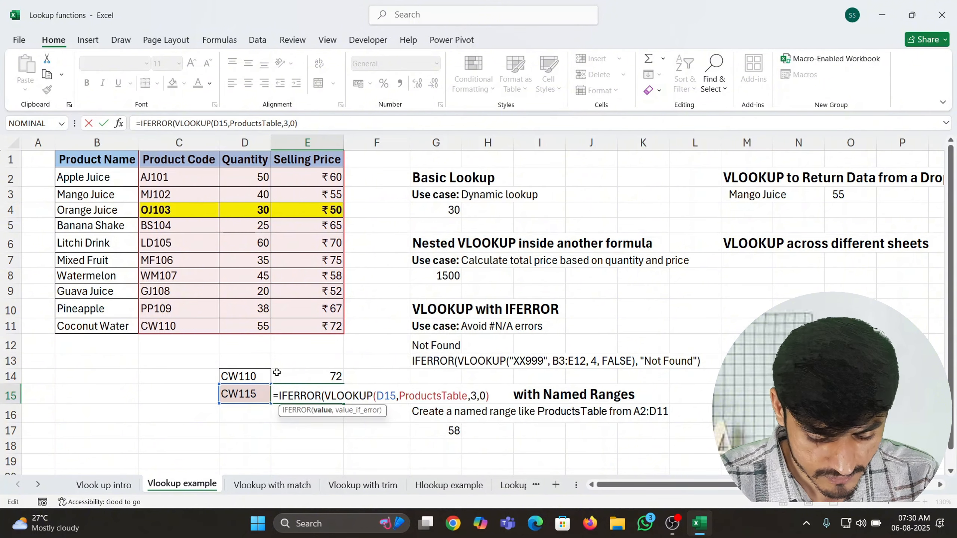
type(",\"")
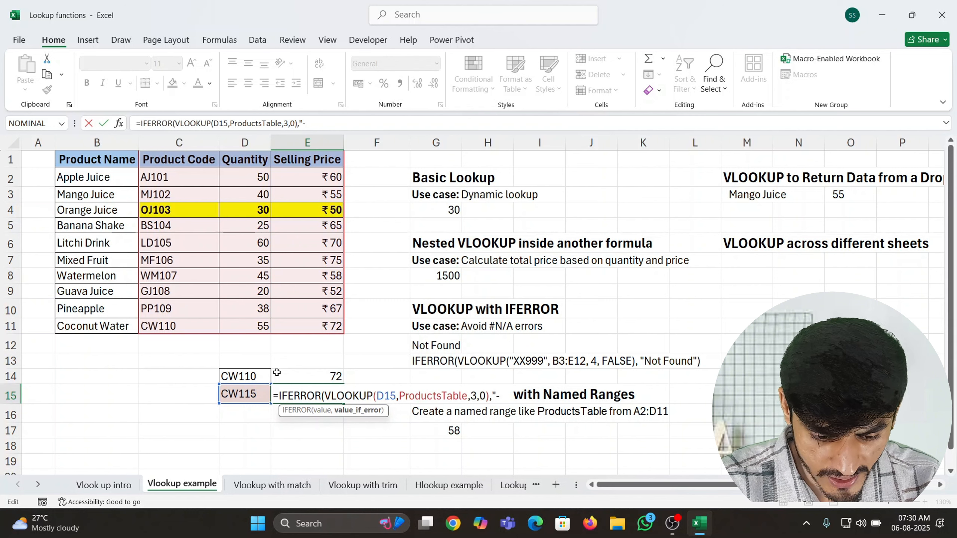
type("-)")
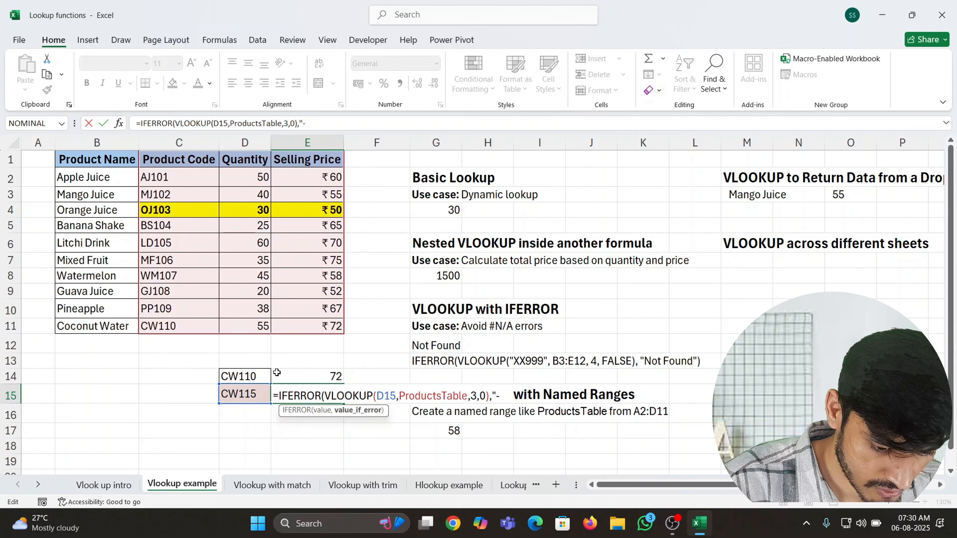
type("\")")
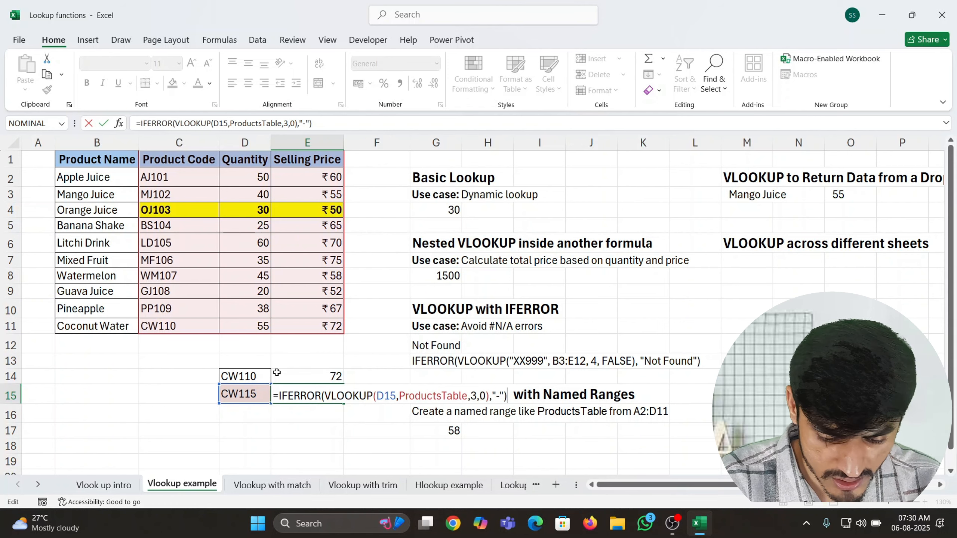
key("Return")
key("Up")
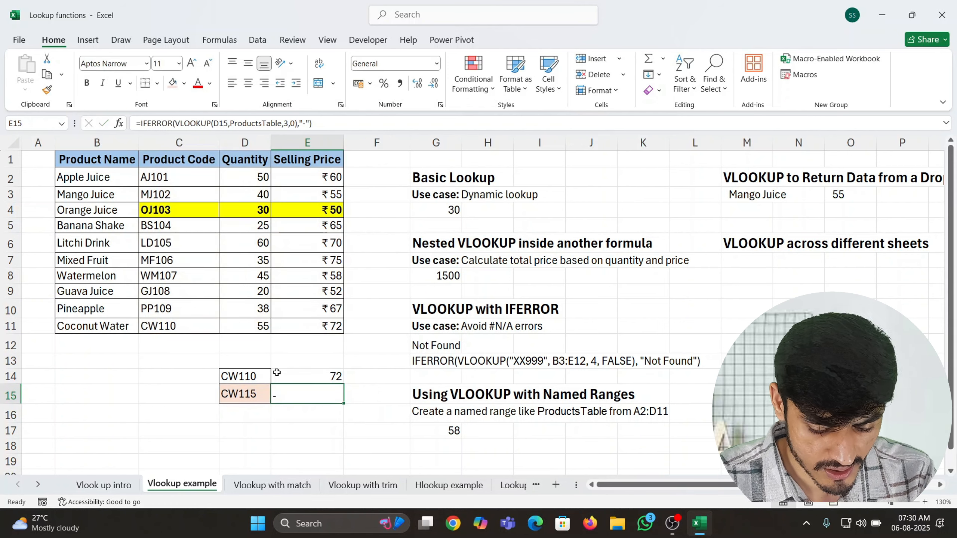
Step: Replace the IFERROR fallback text in E15 with "Not found"
scroll(277, 372, "up", 2, "ctrl")
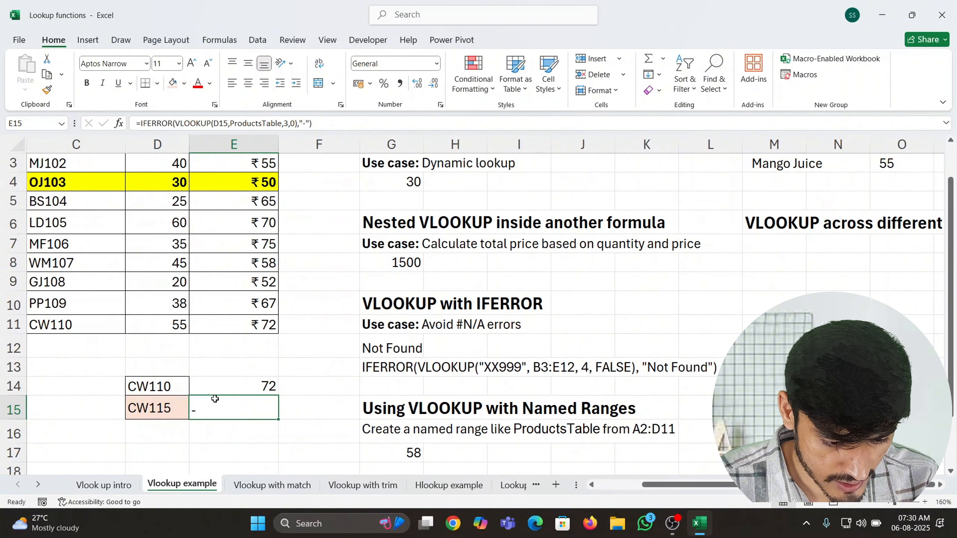
double_click(197, 413)
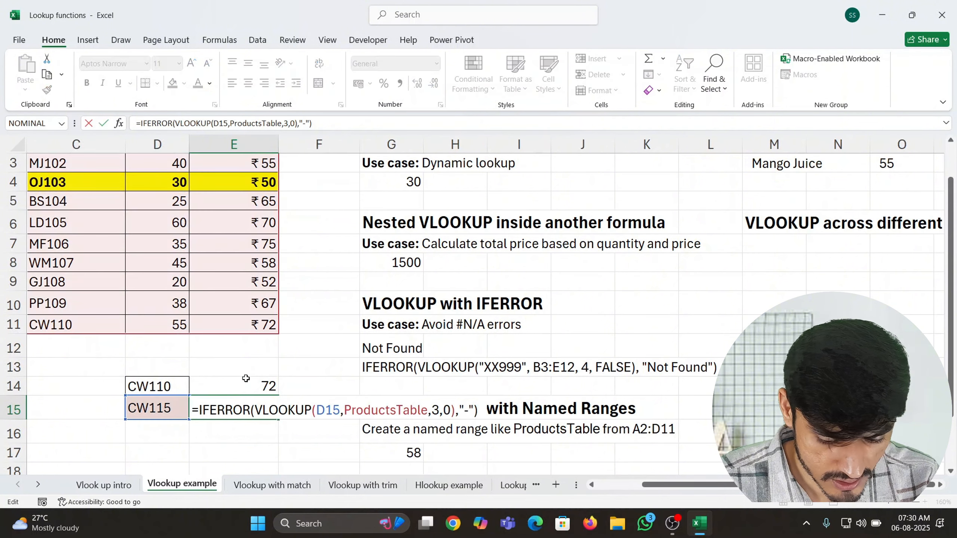
key("Return")
key("Up")
key("F2")
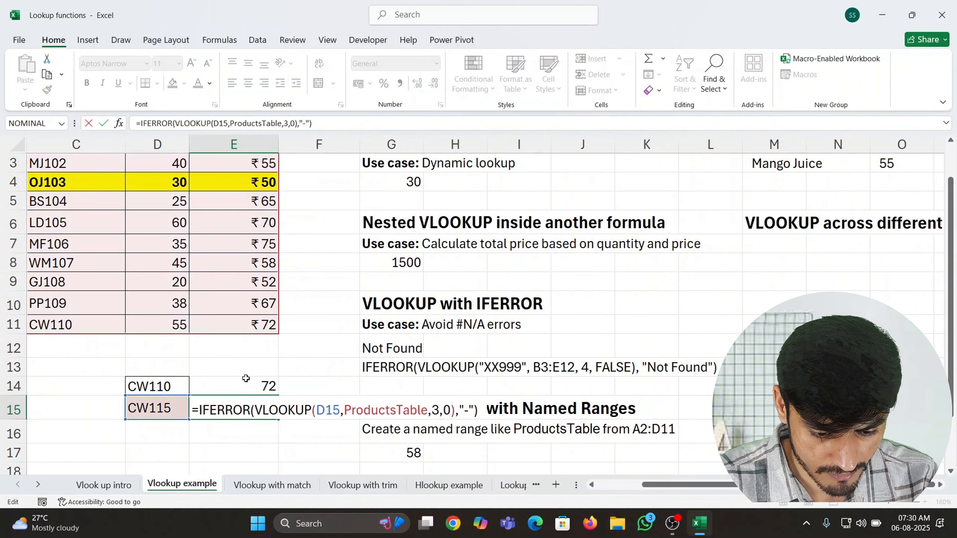
key("Left")
key("Left")
key("shift+Left")
type("Not foun")
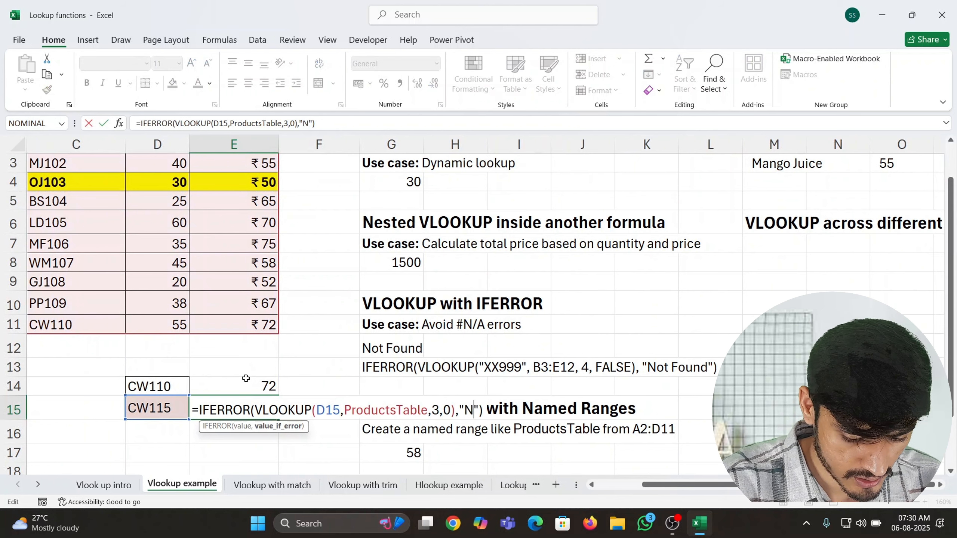
type("d")
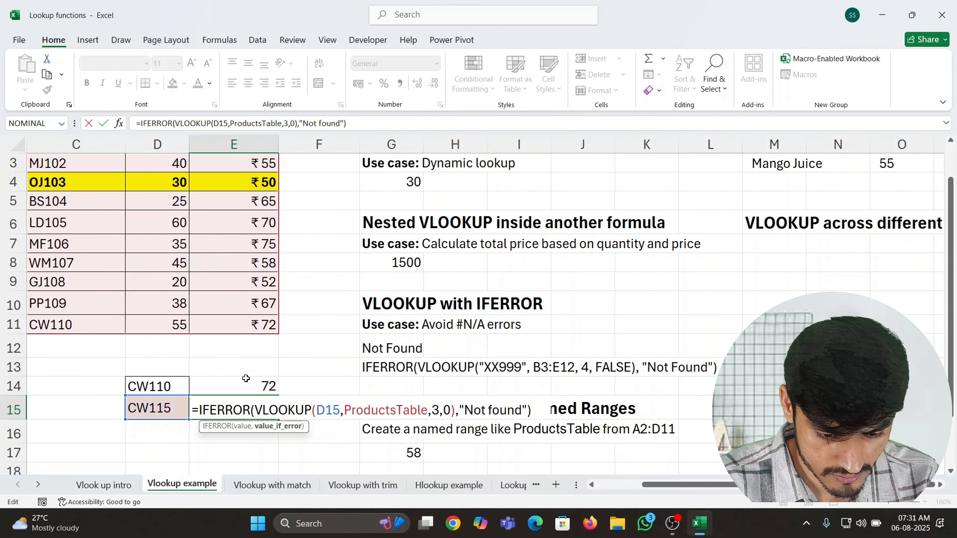
key("Return")
key("Up")
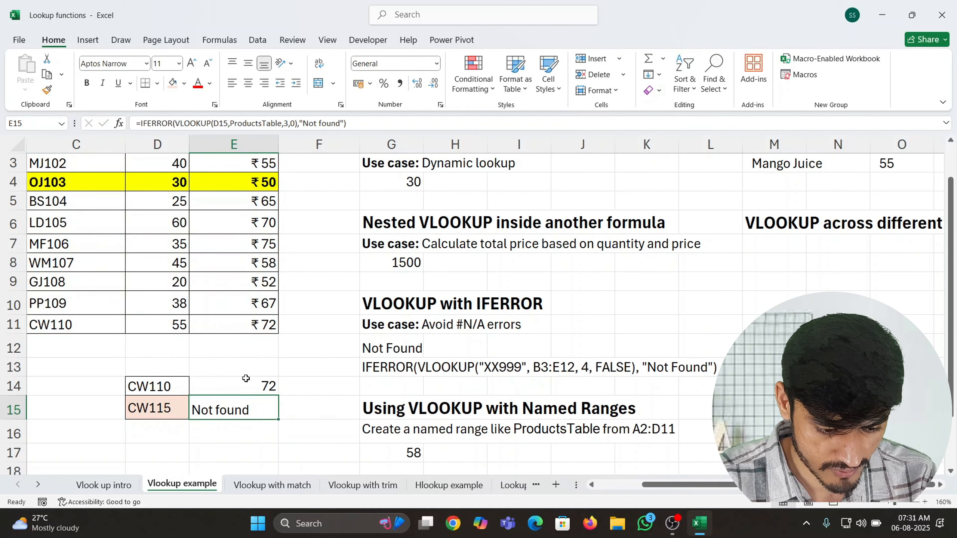
Step: Copy the product code PP109 from C10 into D15
key("Left")
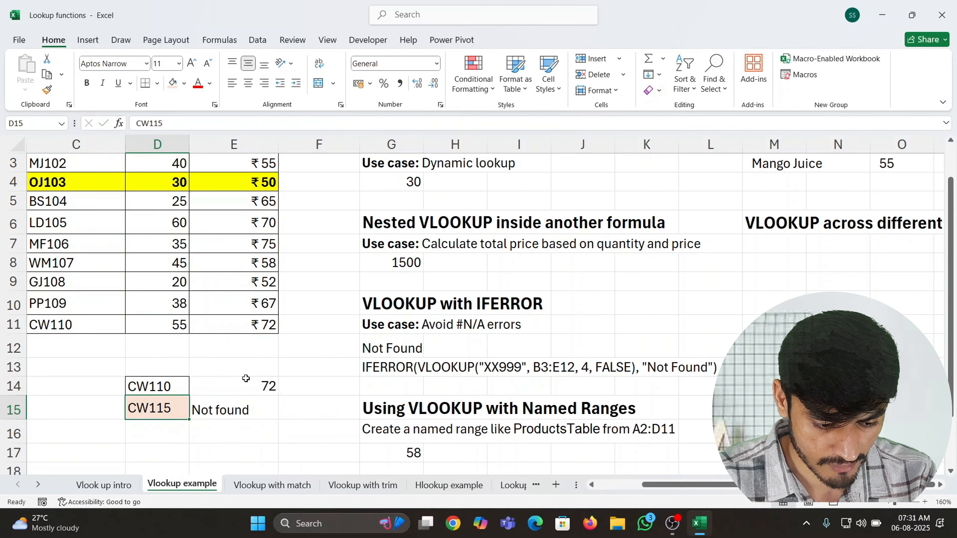
key("Left")
key("Up")
key("Up")
key("Up")
key("Up")
key("Up")
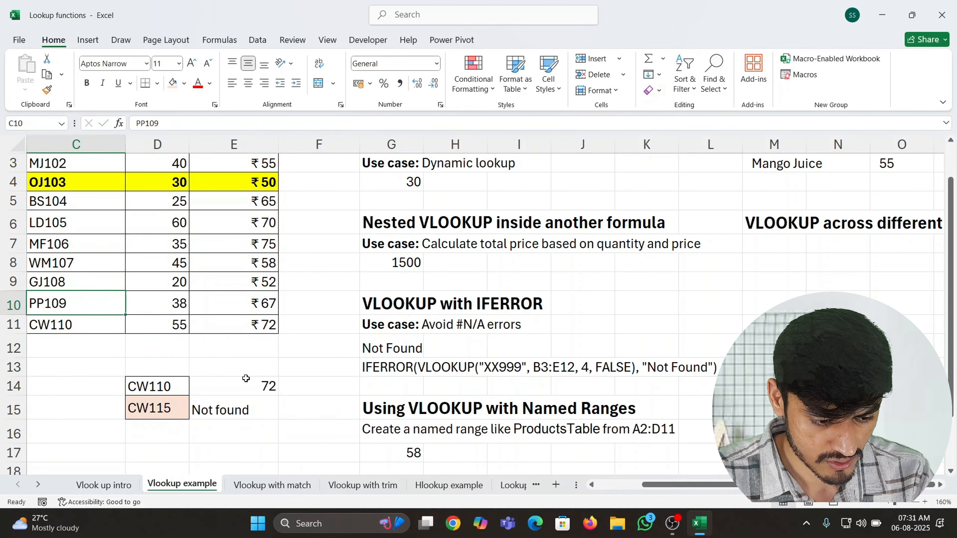
key("ctrl+c")
key("Down")
key("Down")
key("Right")
key("Down")
key("Down")
key("Down")
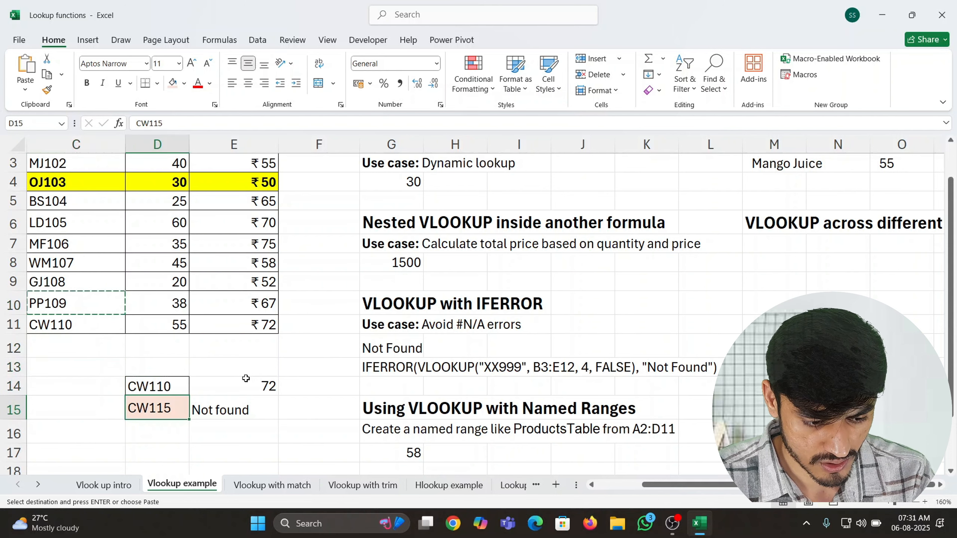
key("ctrl+v")
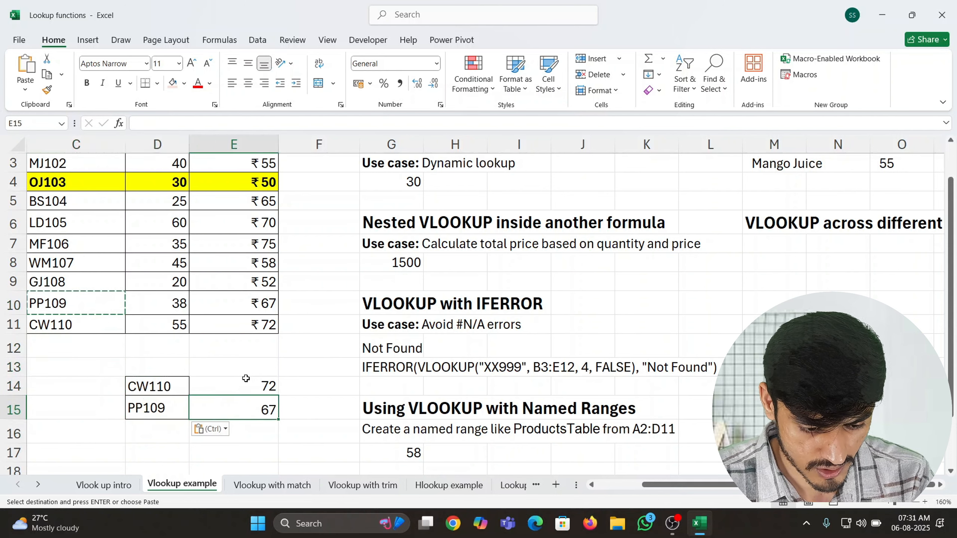
Step: Change the product code in D15 to PP115 to test the IFERROR formula beside it
key("F2")
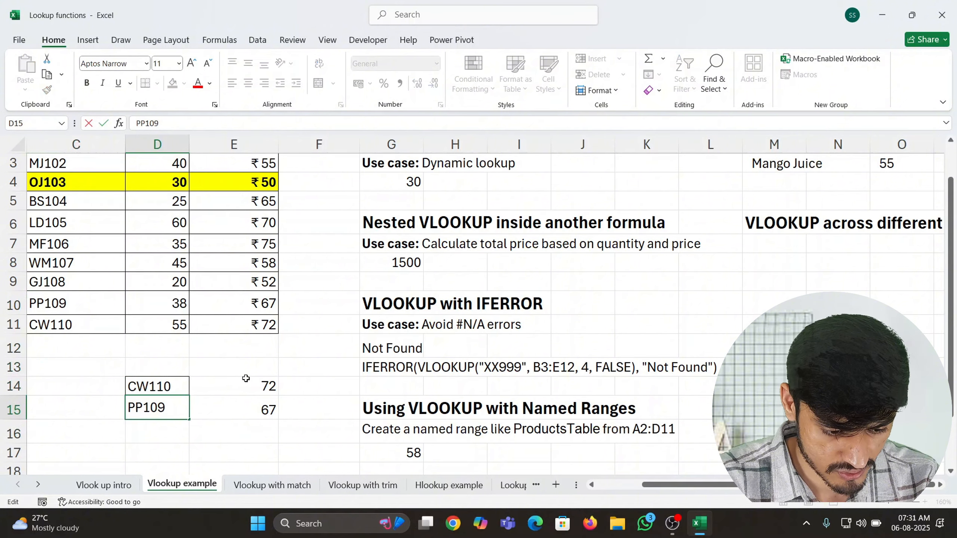
key("BackSpace")
key("BackSpace")
type("15")
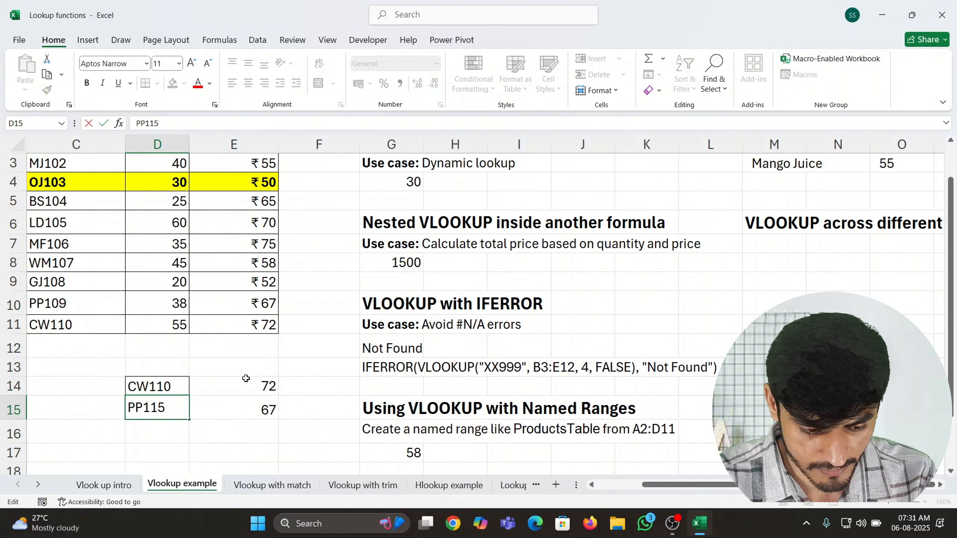
key("Return")
key("Up")
key("Right")
key("Left")
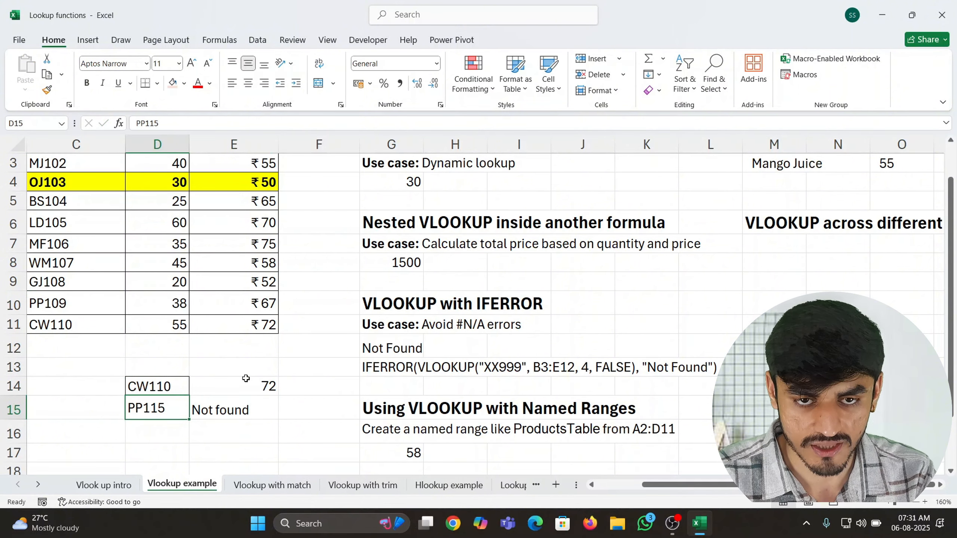
scroll(258, 378, "up", 1, "ctrl")
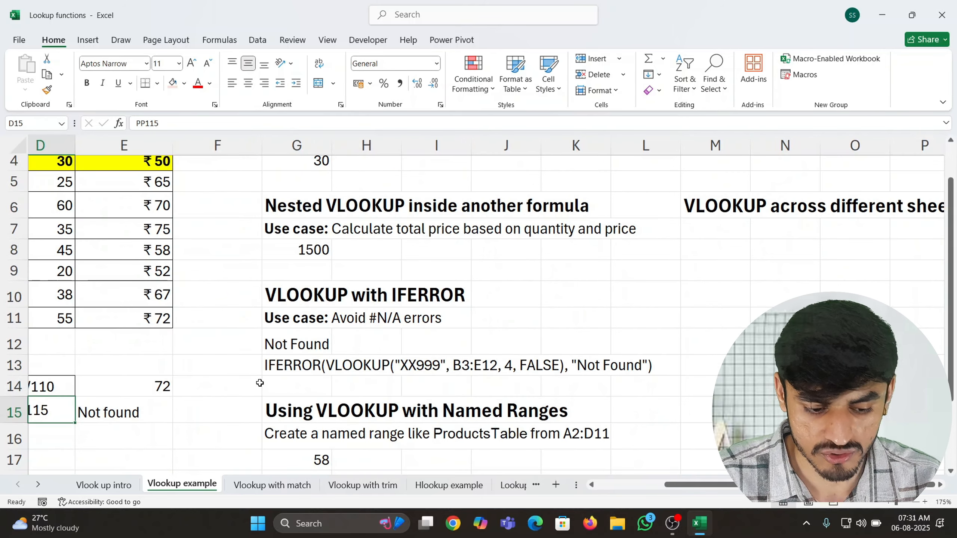
scroll(259, 384, "down", 1, "ctrl")
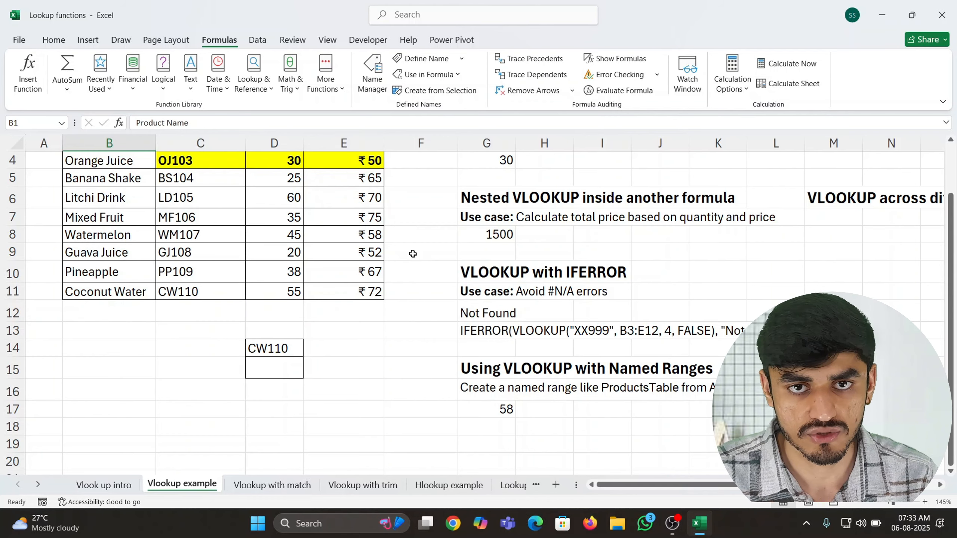
Step: Start a new workbook-scope defined name in the Name Manager and name it VLtable
scroll(413, 250, "up", 1)
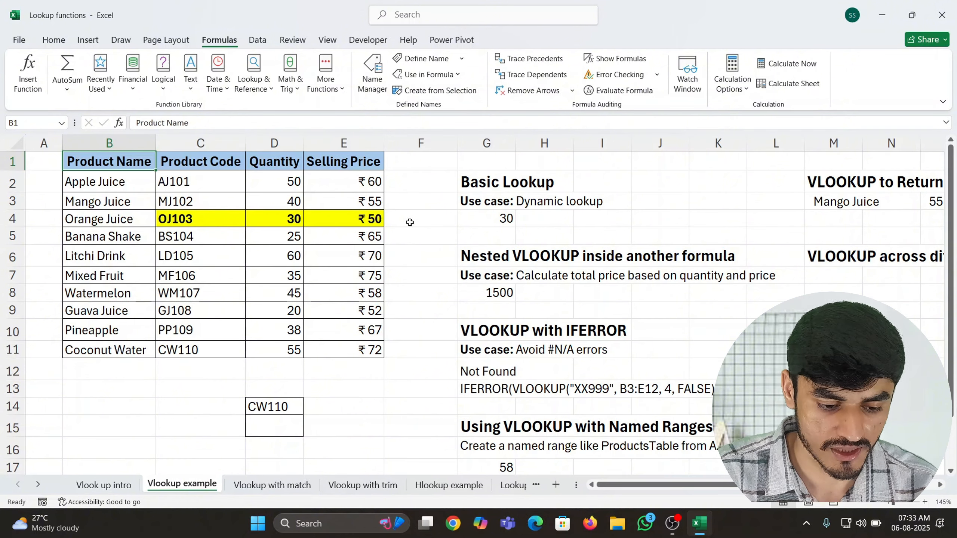
left_click(375, 89)
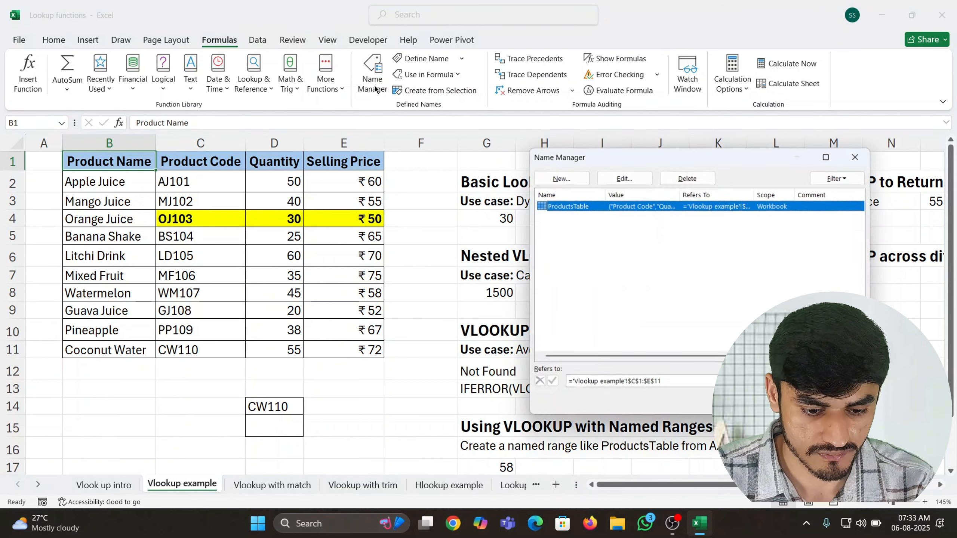
left_click(560, 180)
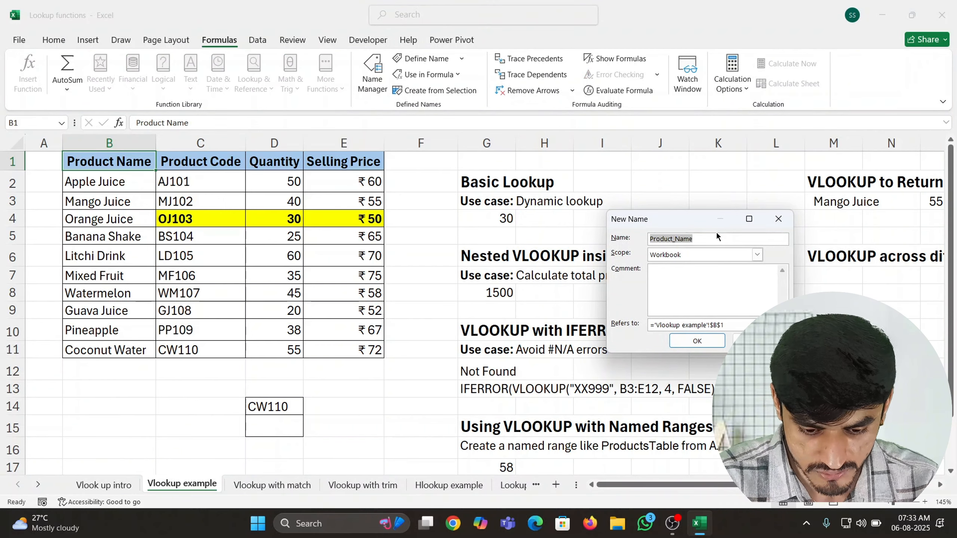
key("Right")
key("BackSpace")
key("BackSpace")
key("BackSpace")
key("BackSpace")
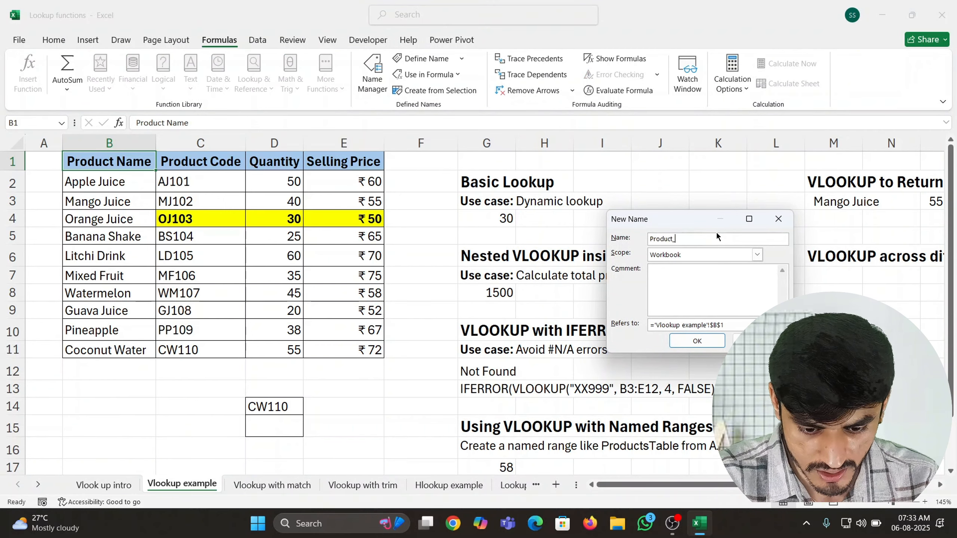
key("BackSpace")
key("BackSpace")
key("BackSpace")
key("BackSpace")
key("BackSpace")
key("BackSpace")
key("BackSpace")
key("BackSpace")
type("VL")
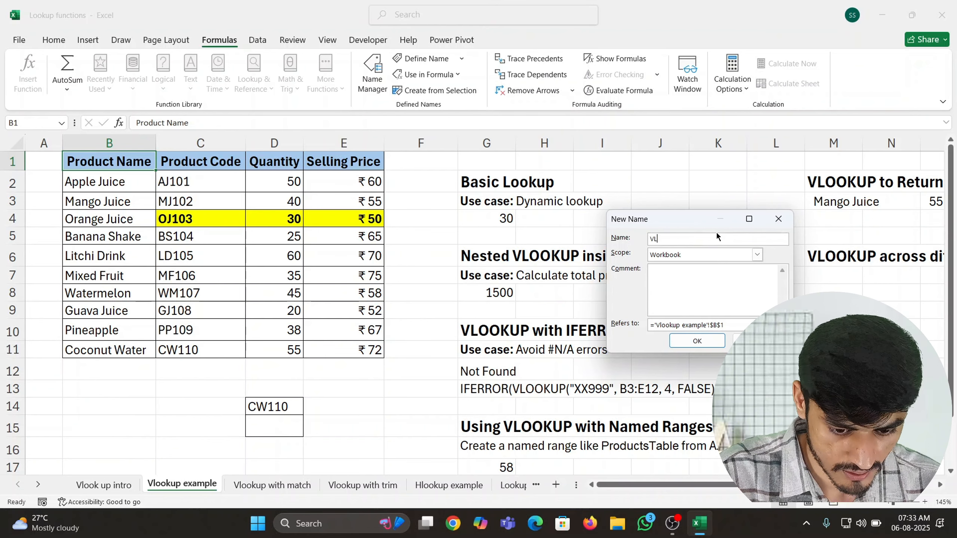
type("table")
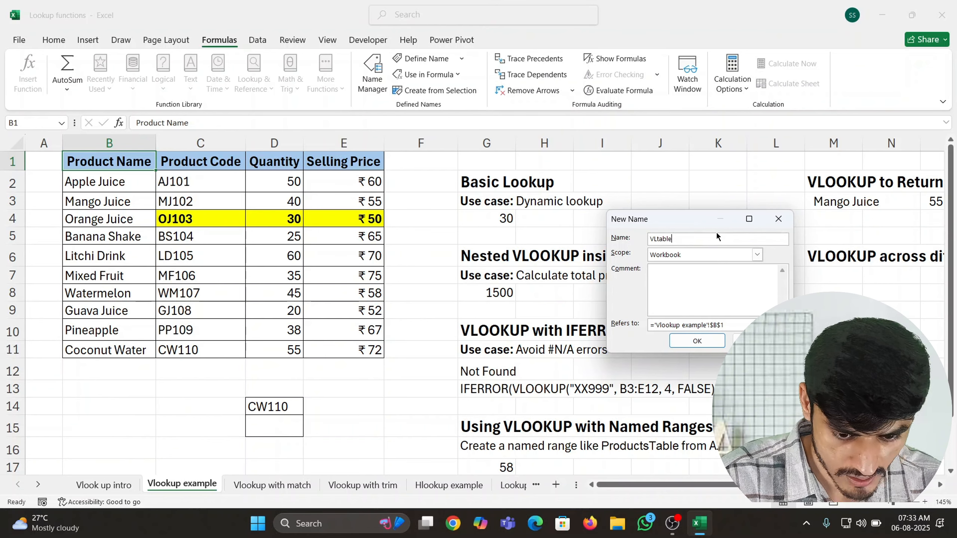
Step: Set the reference of VLtable to the whole product table B1:E11 and create the name
left_click(725, 325)
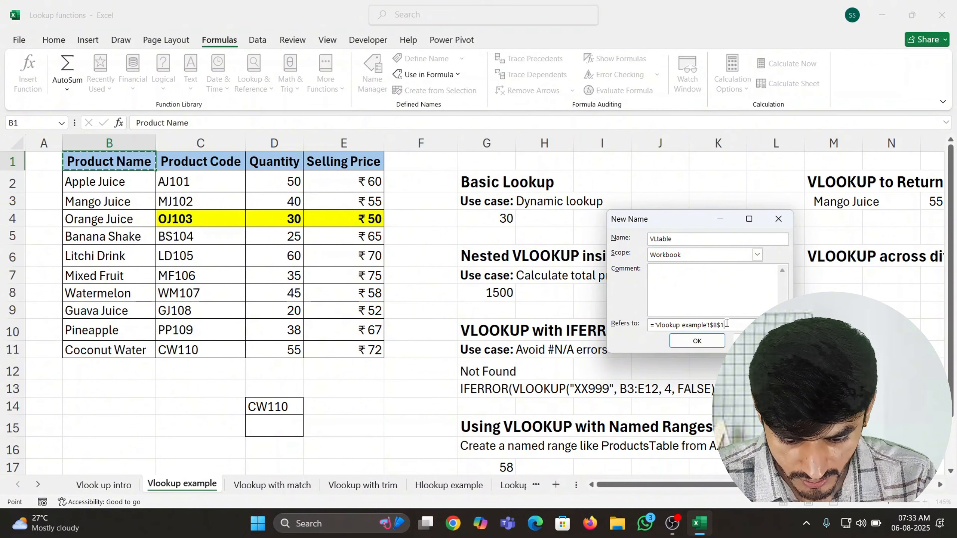
key("BackSpace")
key("BackSpace")
key("BackSpace")
key("BackSpace")
key("BackSpace")
key("BackSpace")
key("BackSpace")
key("BackSpace")
key("BackSpace")
key("BackSpace")
key("BackSpace")
key("BackSpace")
key("BackSpace")
key("BackSpace")
key("BackSpace")
key("BackSpace")
key("BackSpace")
key("BackSpace")
key("BackSpace")
key("BackSpace")
key("BackSpace")
key("BackSpace")
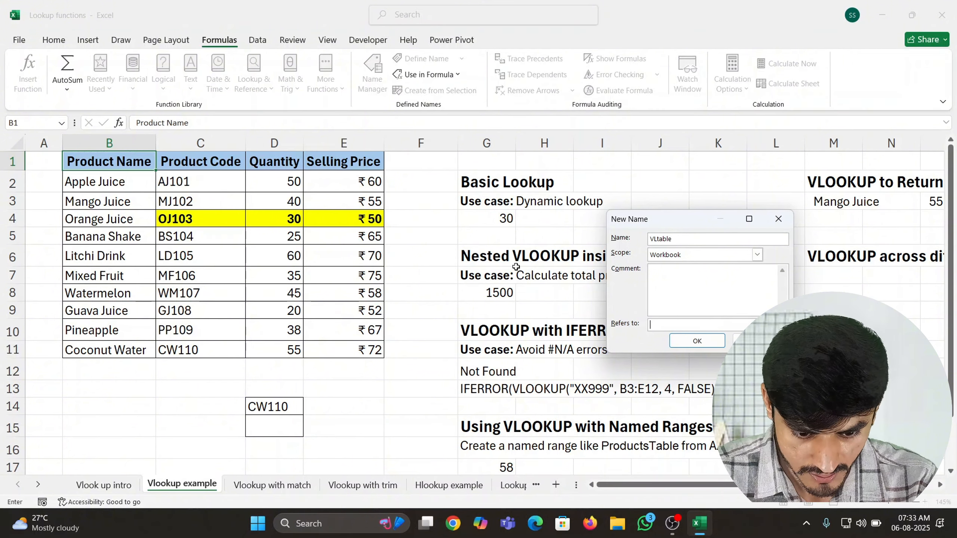
left_click_drag(94, 163, 328, 350)
left_click(697, 341)
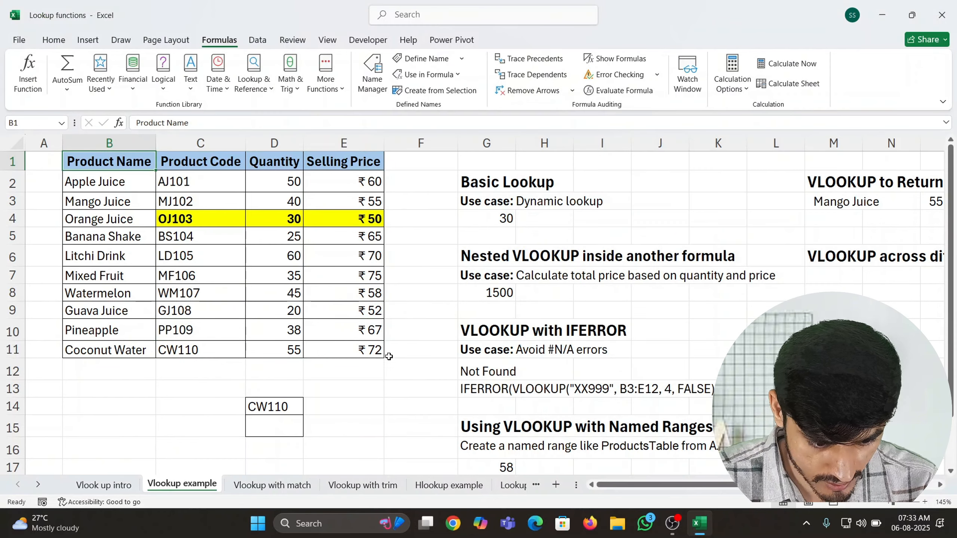
Step: Begin a VLOOKUP formula in E14 with D14 as the lookup value
left_click(346, 410)
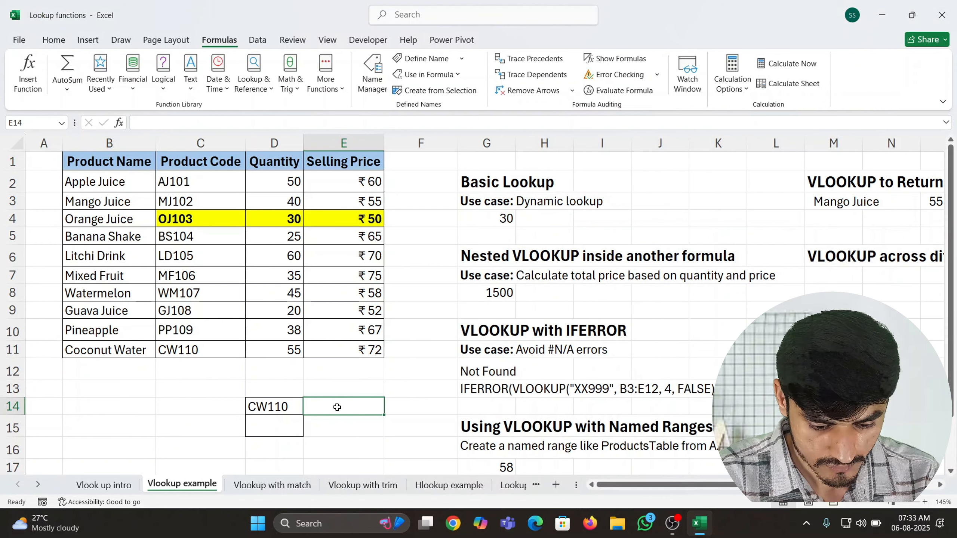
type("=vl")
key("Tab")
type("D14,")
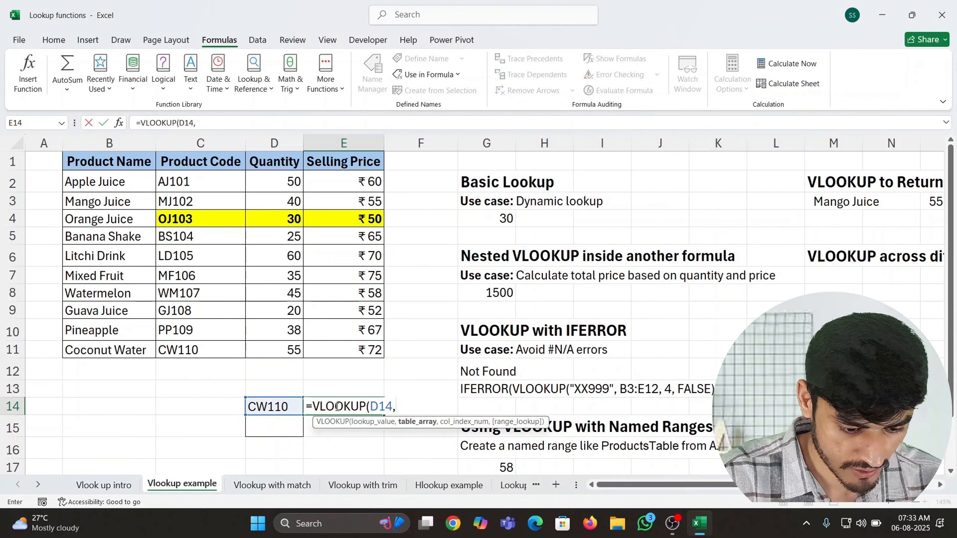
Step: Supply the product table B1:E11 as the table array of the VLOOKUP in E14, using the name VLtable
key("Left")
key("Right")
key("Left")
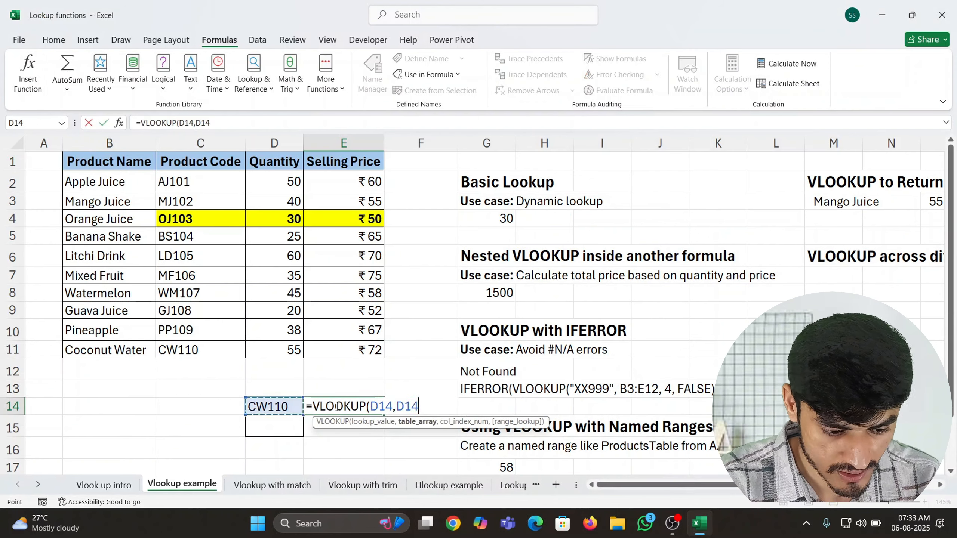
key("ctrl+Up")
key("ctrl+Up")
key("Left")
key("Left")
key("BackSpace")
key("BackSpace")
type("VLtable")
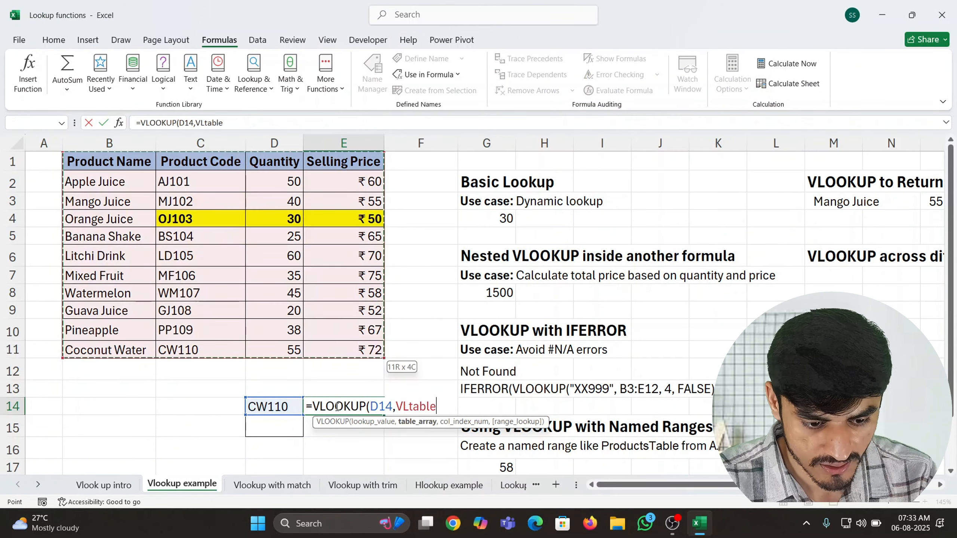
Step: Remove the VLtable argument from the VLOOKUP in E14, leaving =VLOOKUP(D14,
key("BackSpace")
key("BackSpace")
key("BackSpace")
key("BackSpace")
key("BackSpace")
key("BackSpace")
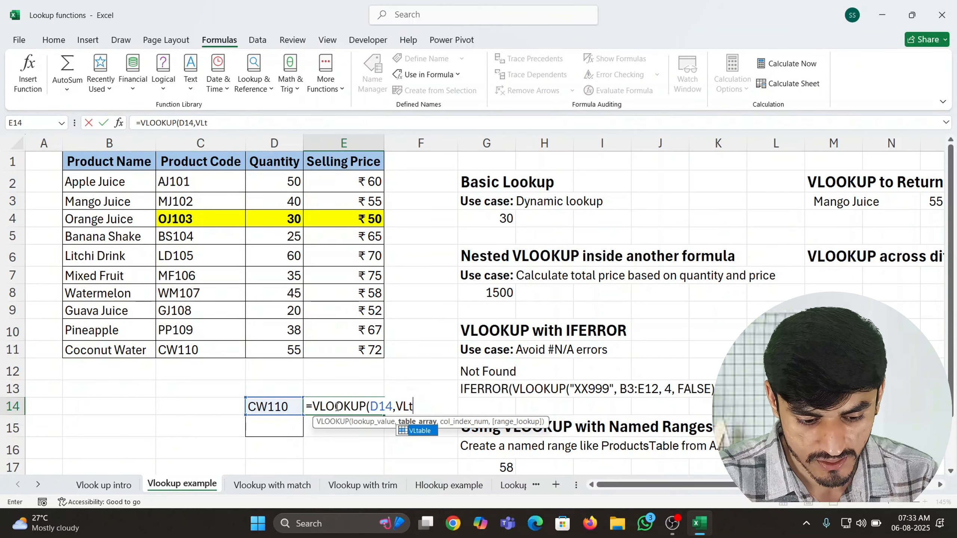
key("BackSpace")
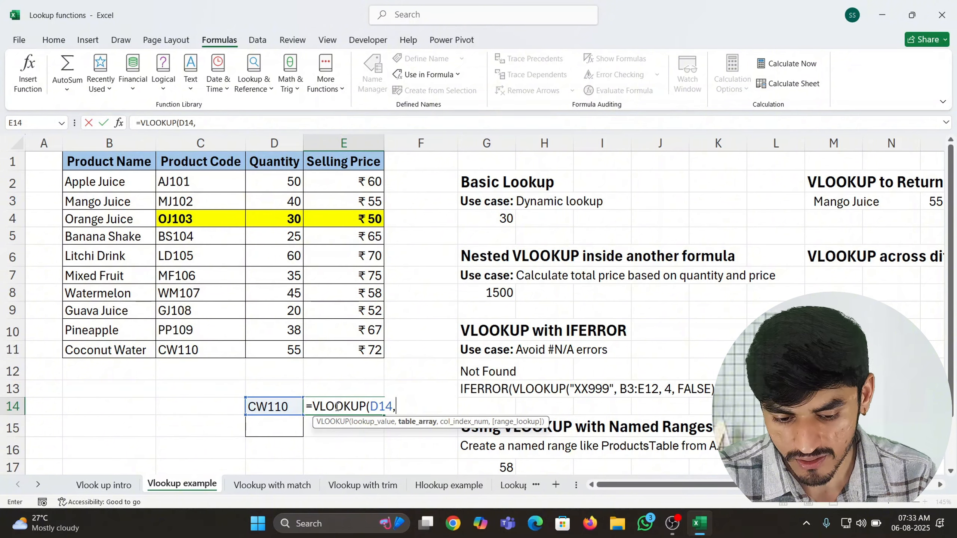
Step: Complete the VLOOKUP in E14 with VLtable as table array, column index 4 and exact match 0
type("vl")
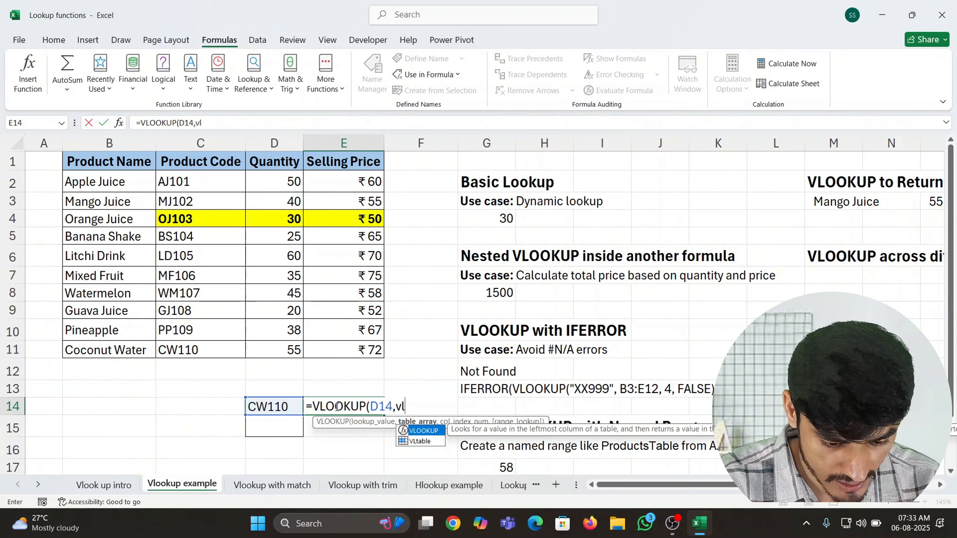
key("Down")
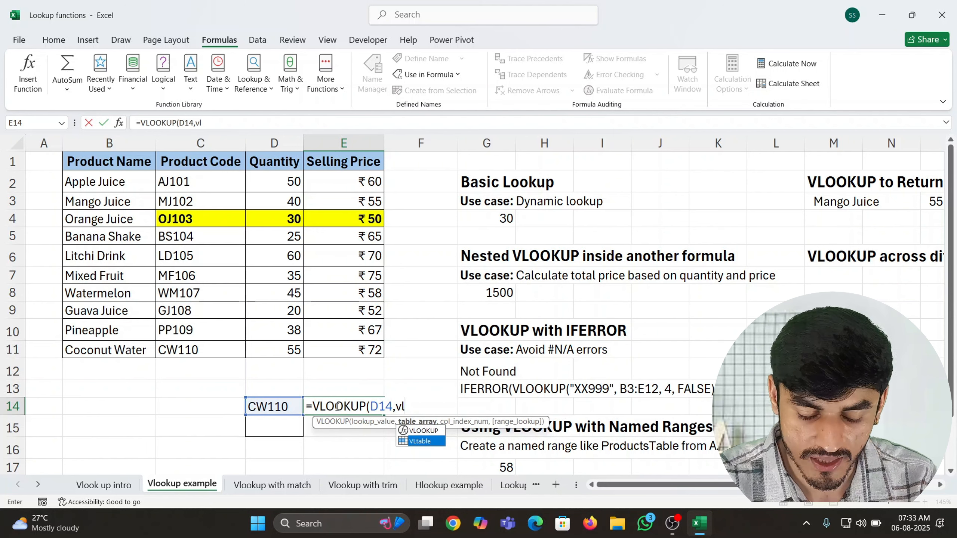
key("Tab")
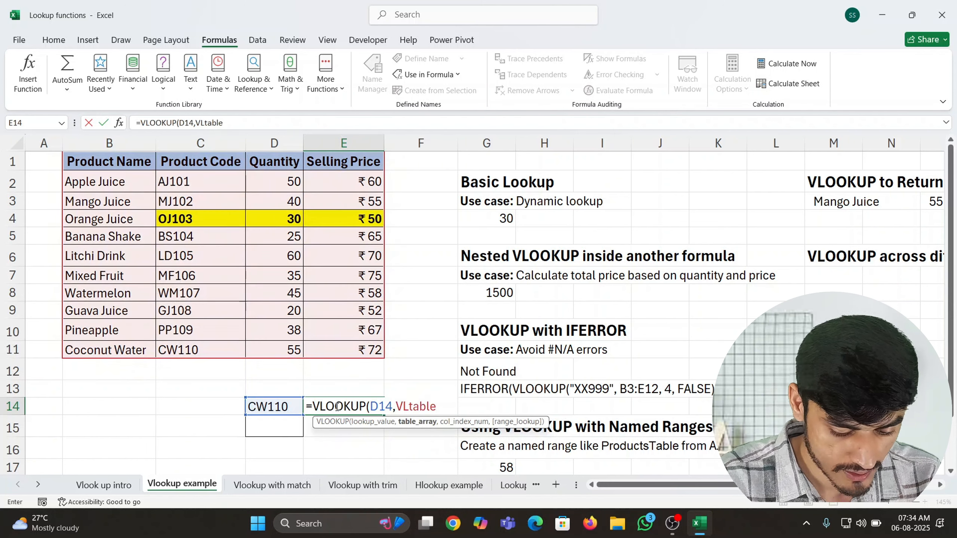
type(",")
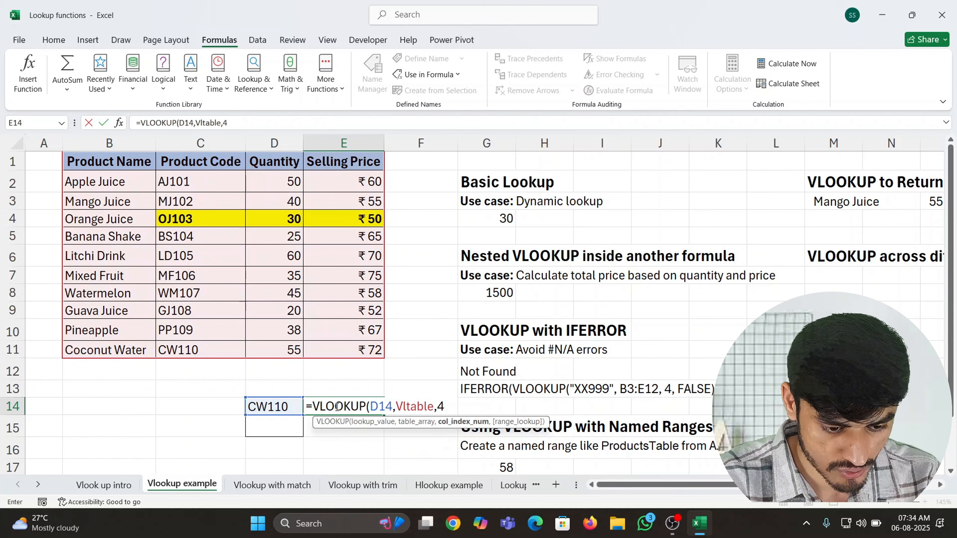
type("4,")
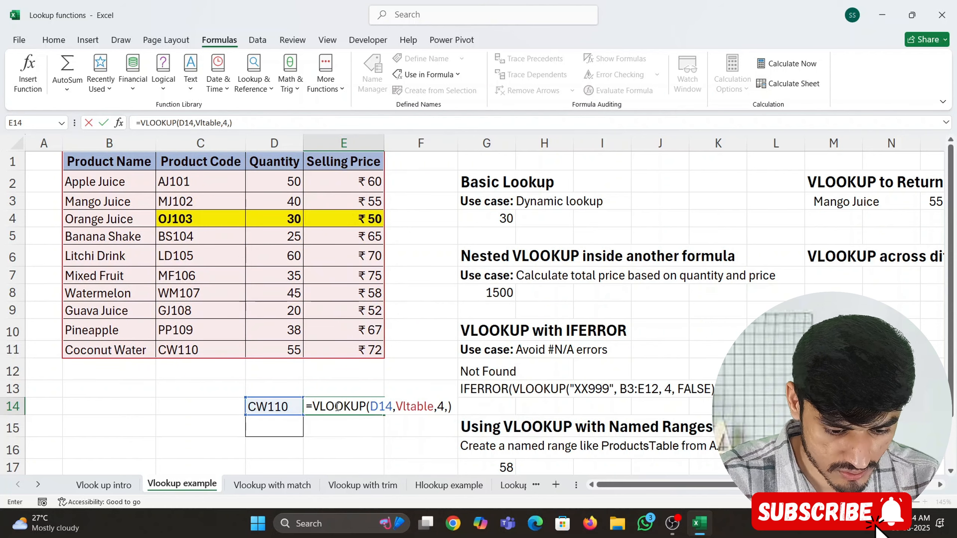
type("0)")
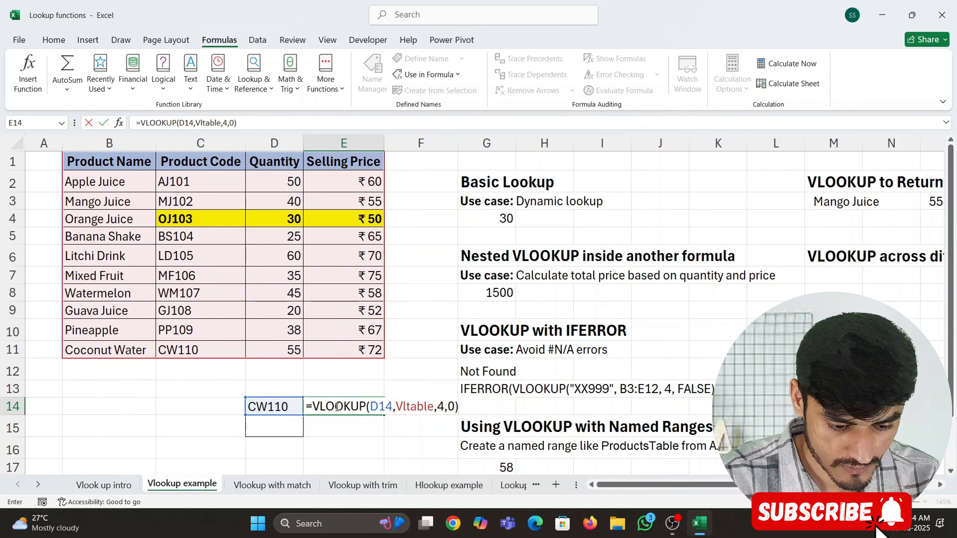
key("Return")
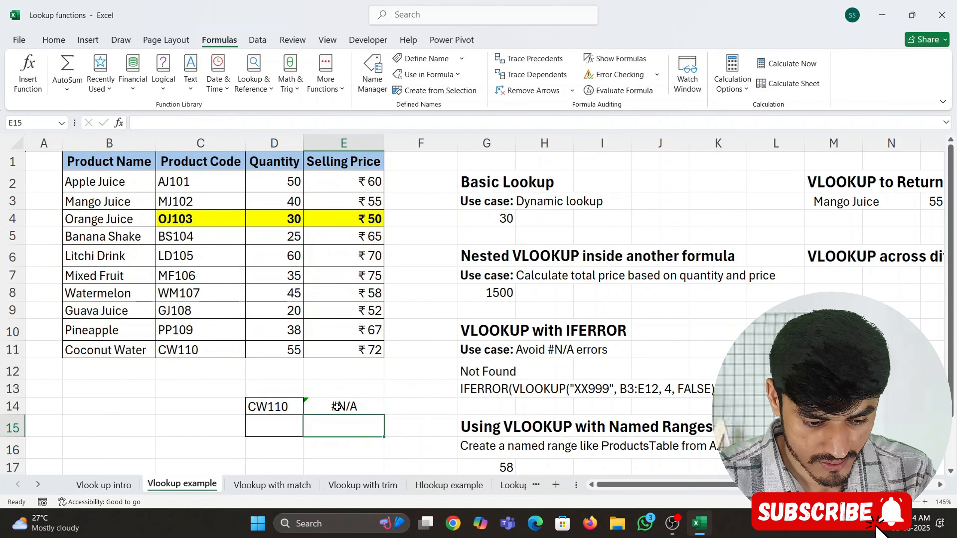
Step: Change the lookup value of the VLOOKUP in E14 to B6, the Litchi Drink product name
key("Up")
key("Left")
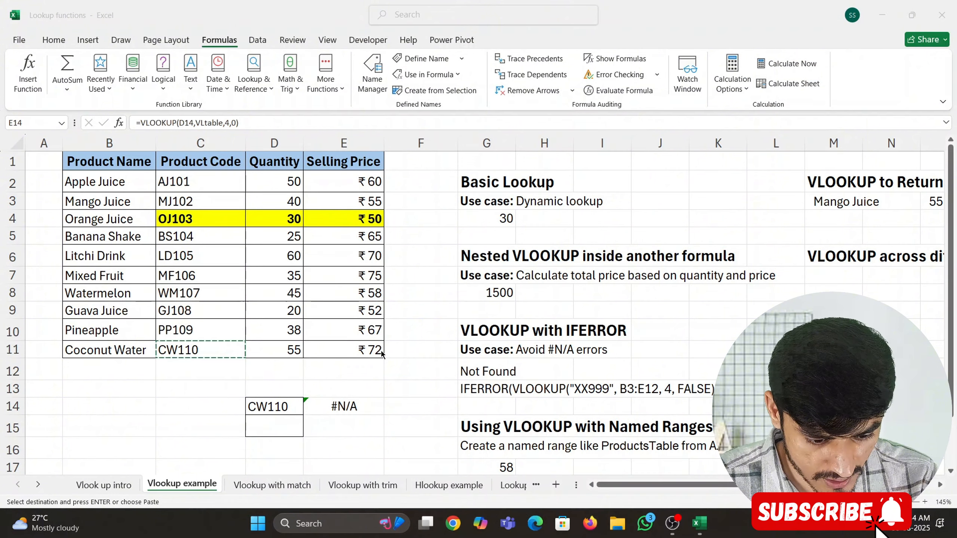
left_click(369, 374)
key("F2")
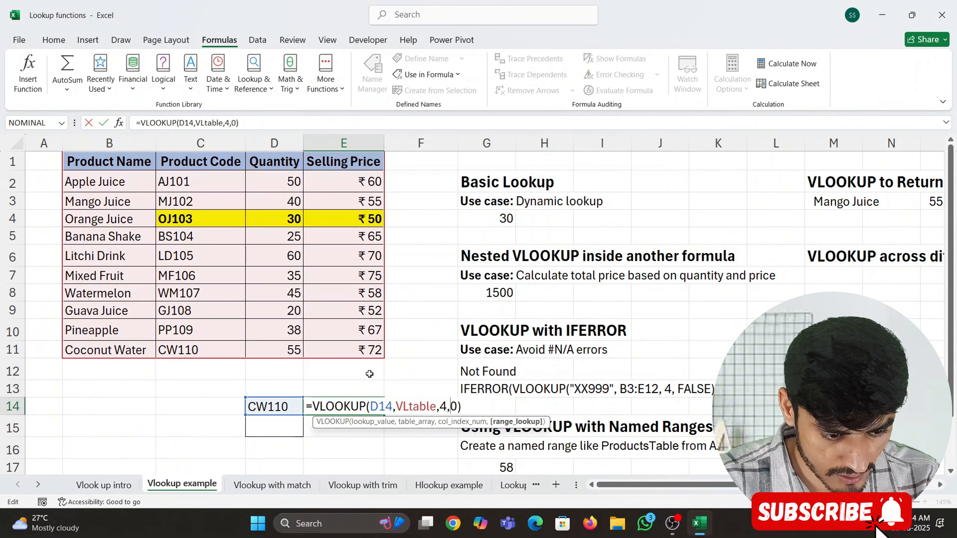
key("Left")
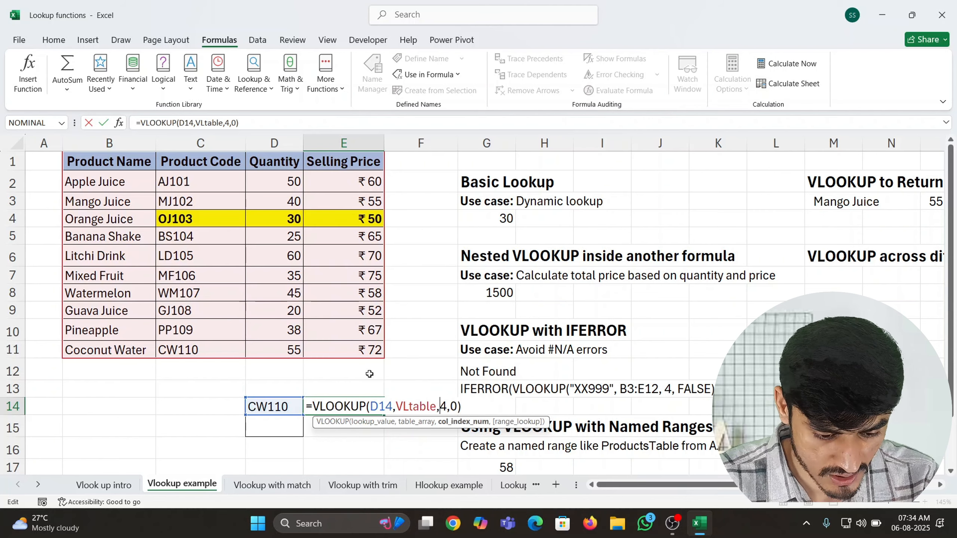
key("Left")
key("Left")
key("Left")
key("Left")
key("Left")
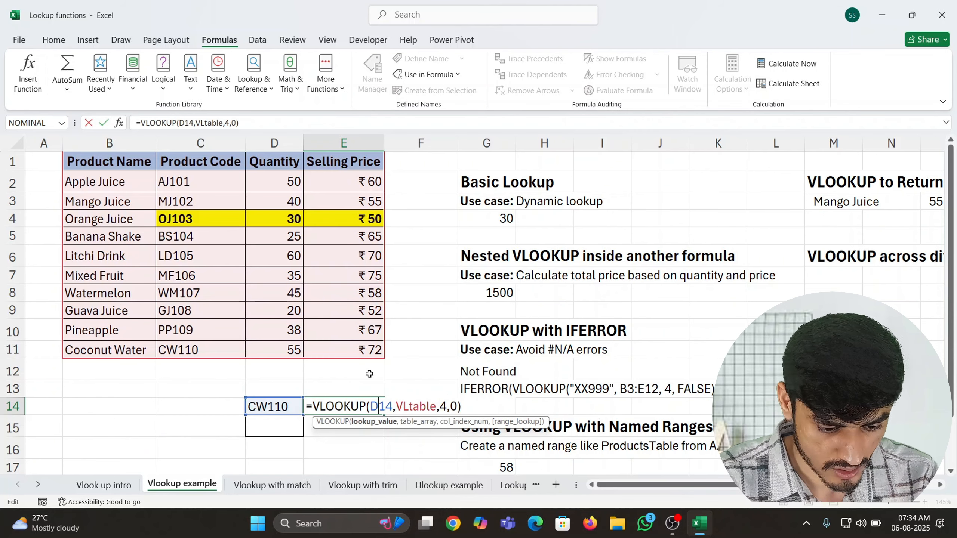
key("BackSpace")
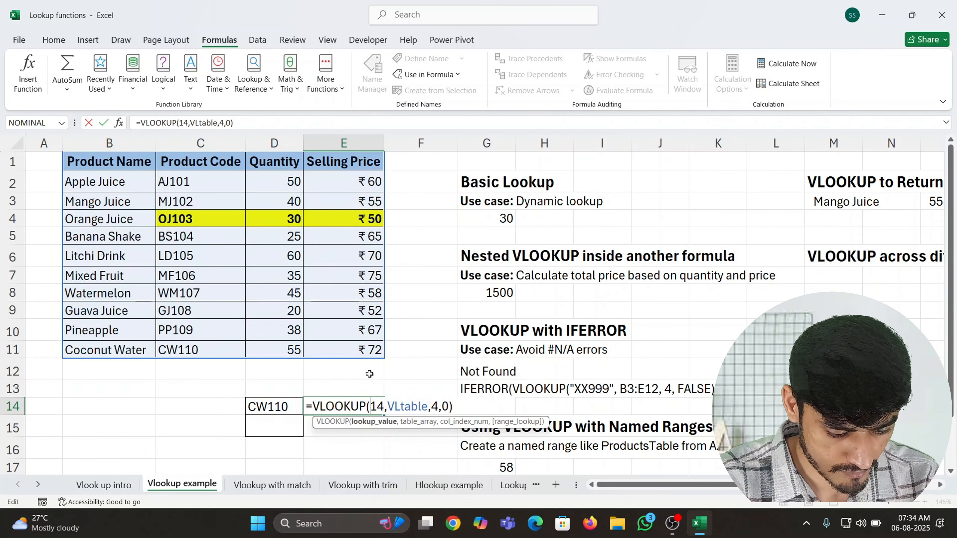
type("B")
key("Left")
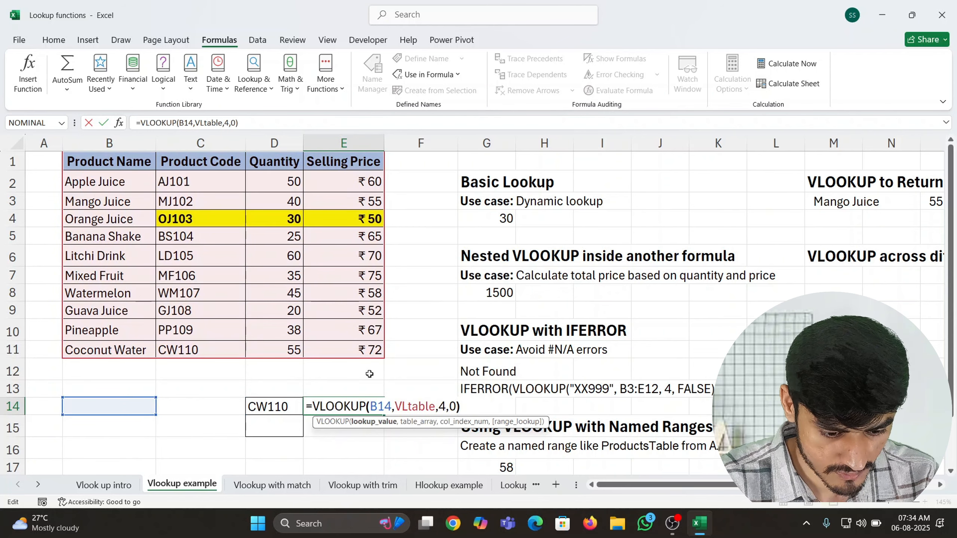
key("Right")
key("Left")
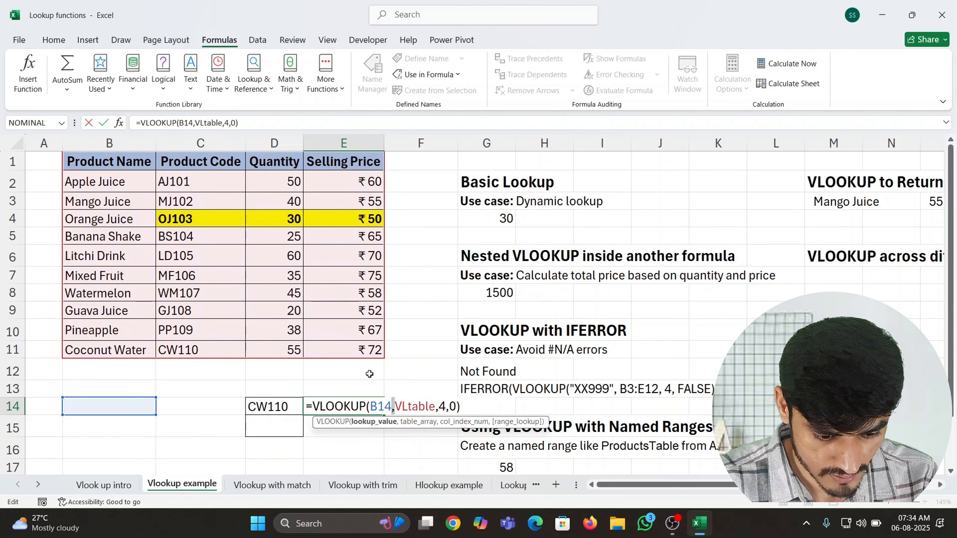
key("shift+Left")
key("shift+Left")
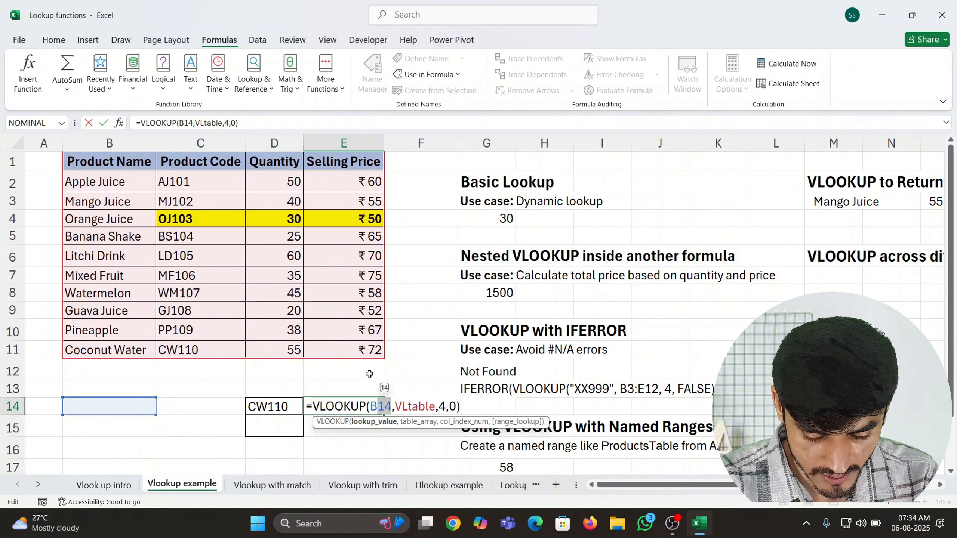
type("6")
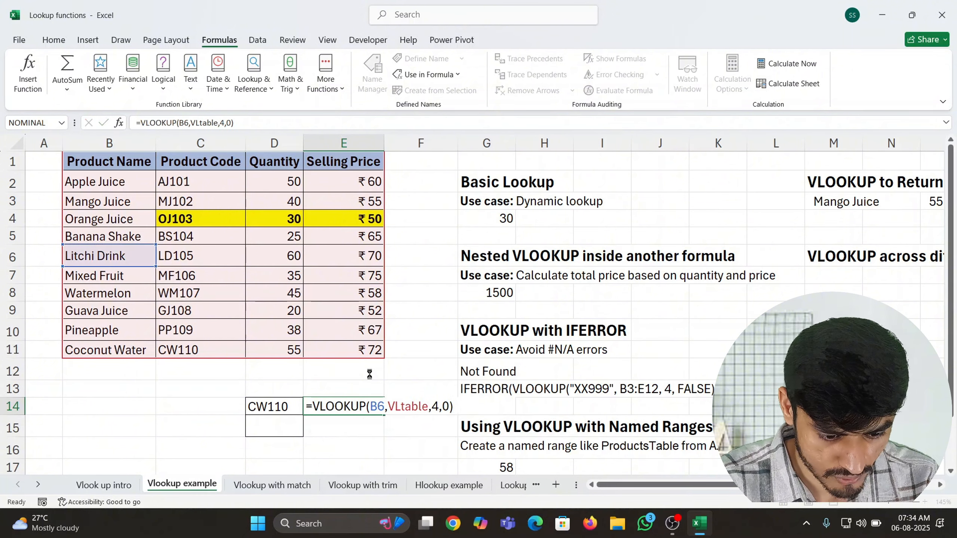
key("Return")
key("Up")
key("Left")
key("Up")
key("Left")
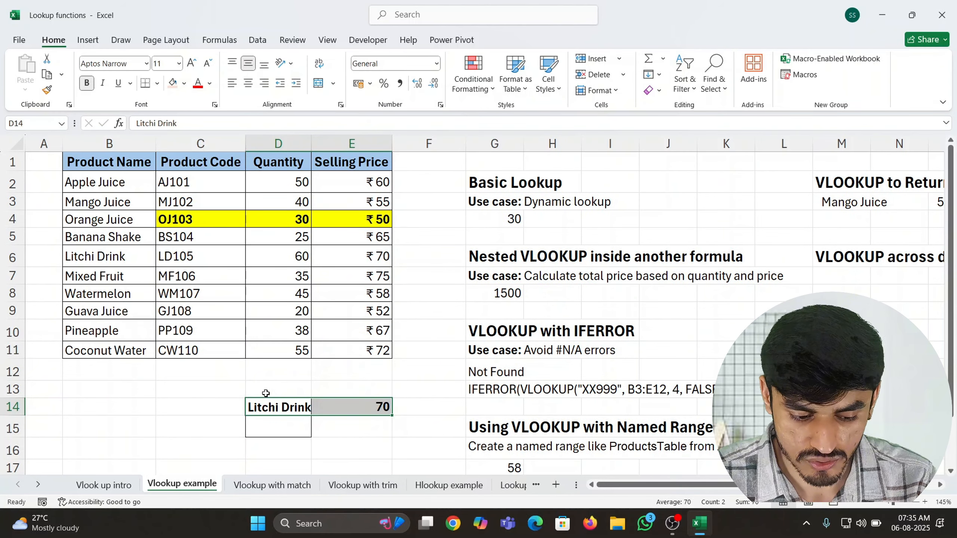
Step: Set the lookup value of the VLOOKUP in E14 to cell D14
left_click_drag(266, 393, 362, 413)
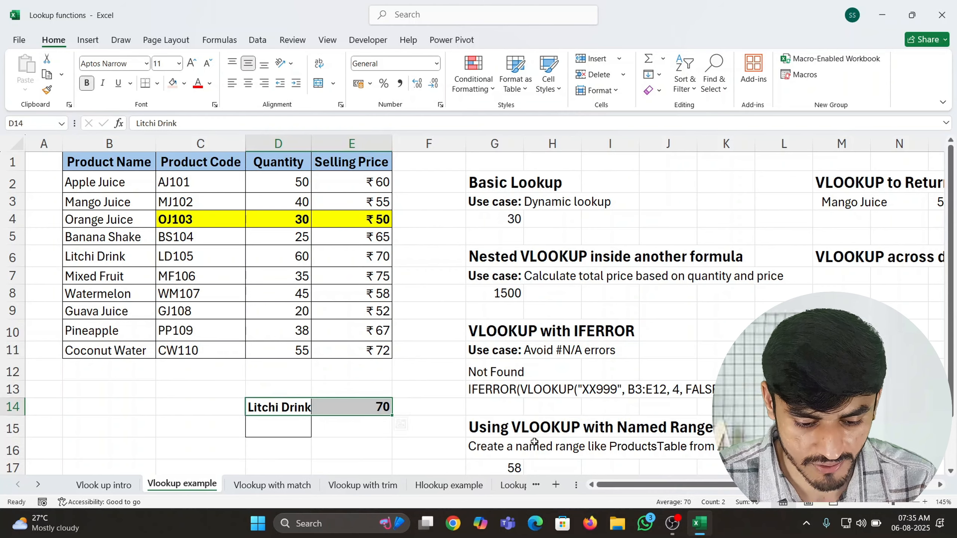
left_click(234, 406)
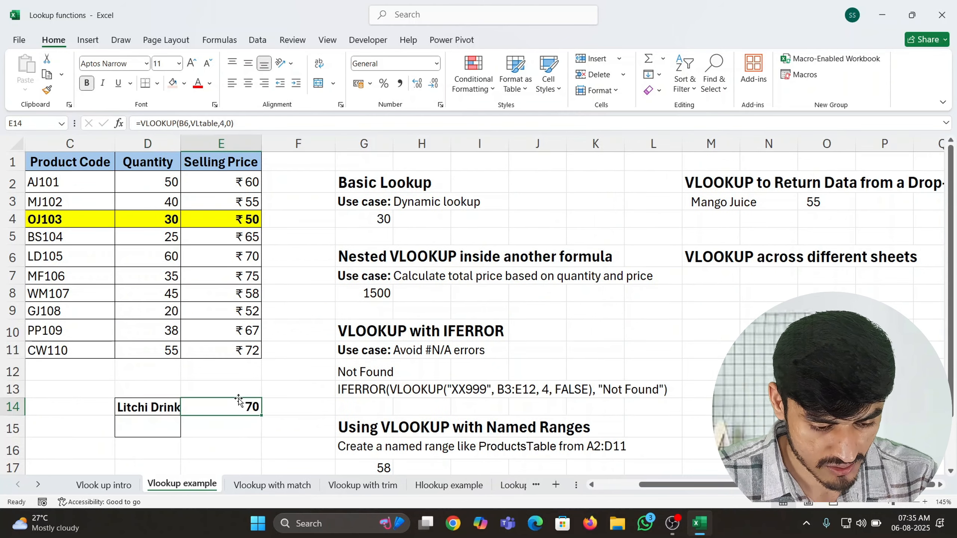
key("F3")
key("Escape")
key("F2")
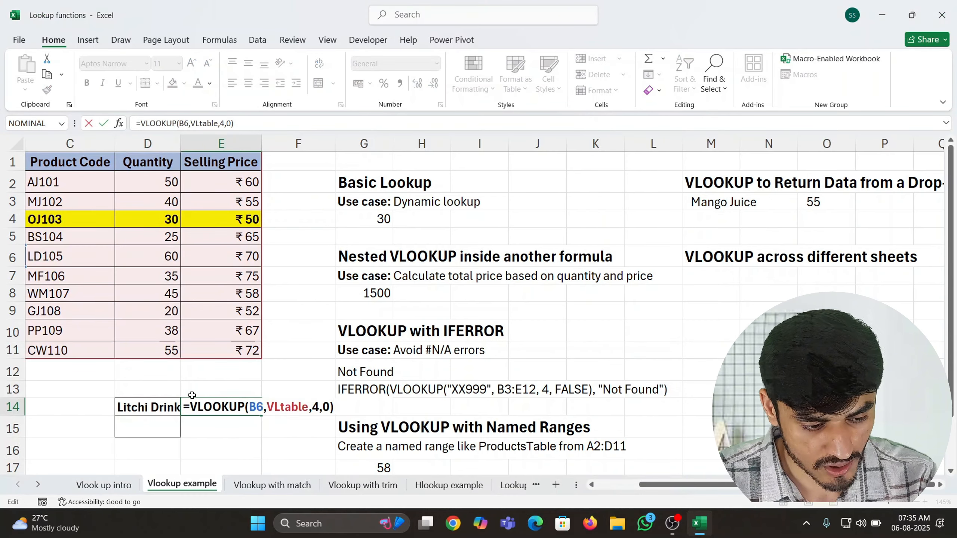
left_click_drag(667, 486, 624, 485)
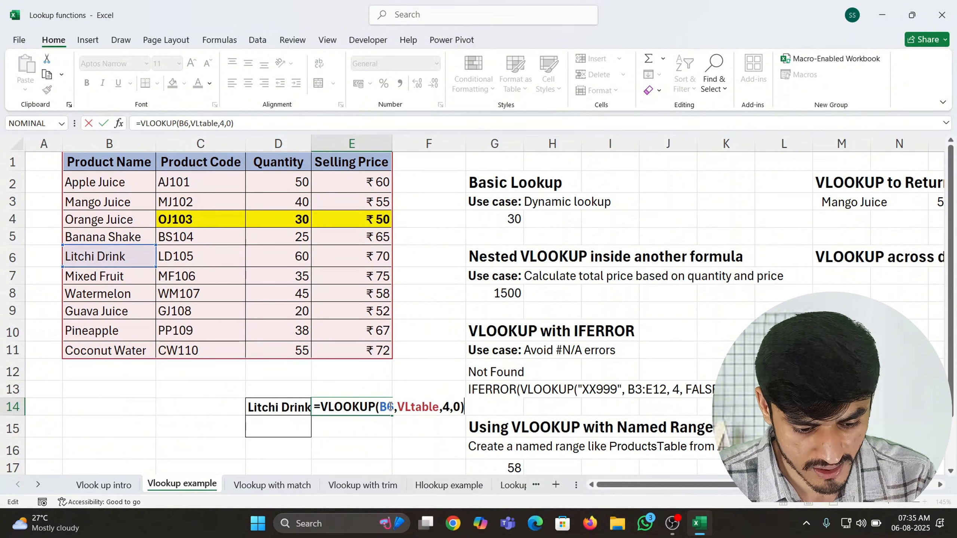
left_click_drag(392, 407, 381, 410)
key("BackSpace")
left_click(294, 409)
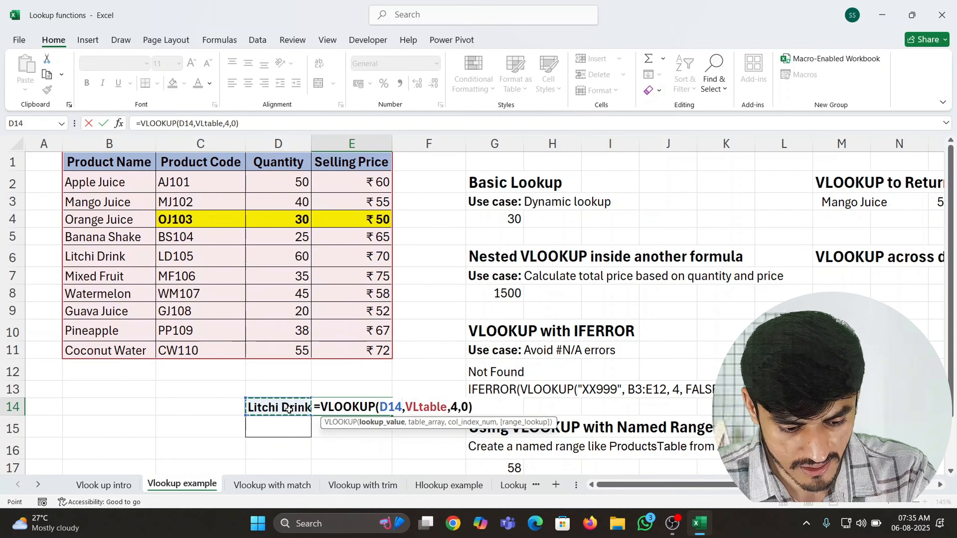
key("Return")
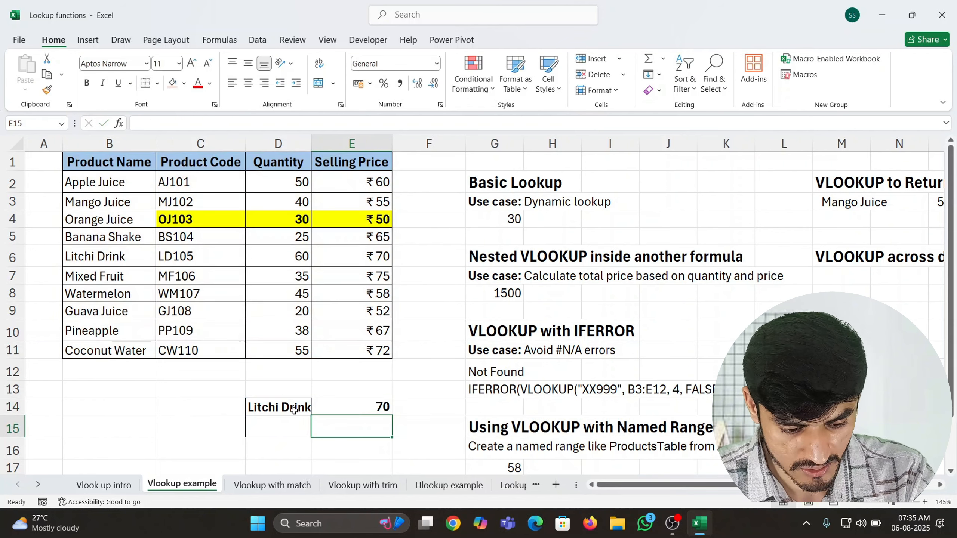
Step: Examine the VLtable argument inside the VLOOKUP formula in E14
left_click(365, 408)
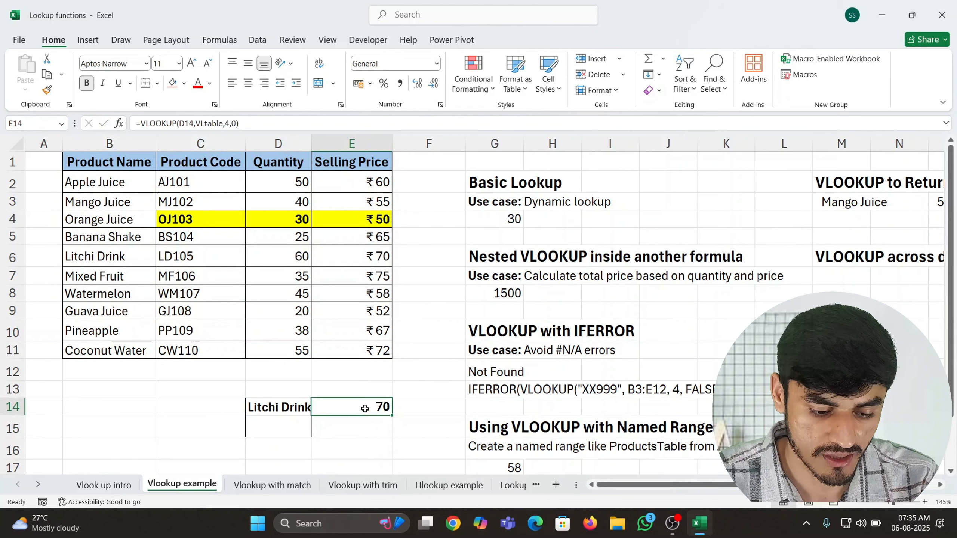
key("F2")
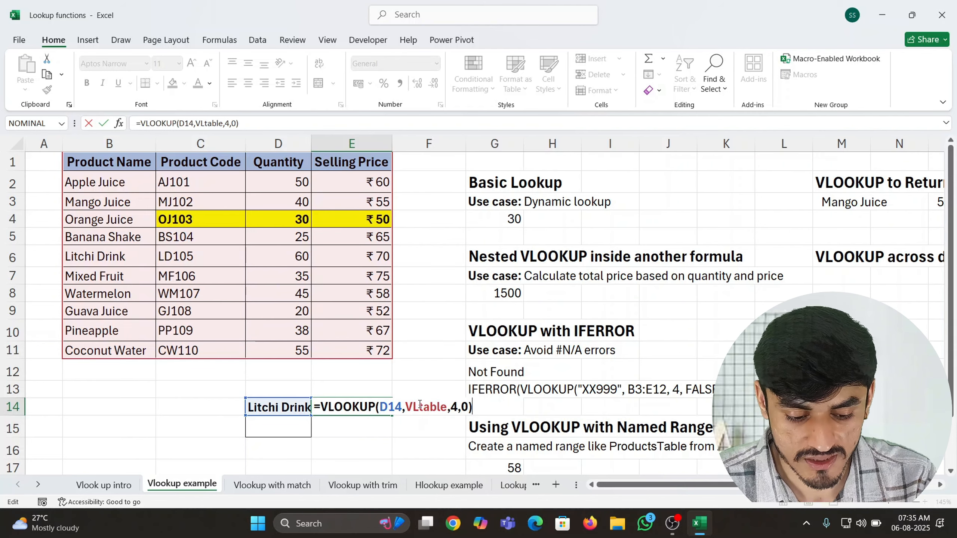
left_click_drag(405, 408, 447, 408)
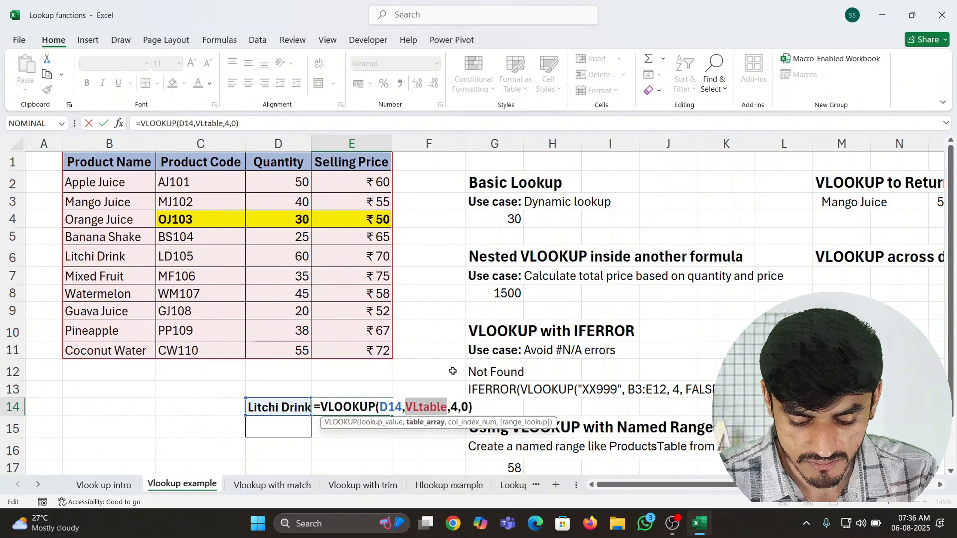
key("Return")
Step: Clear the old lookup result in O3, in the section on returning data from a drop-down list
key("Up")
key("Right")
key("Right")
key("Right")
key("Right")
key("Right")
key("Right")
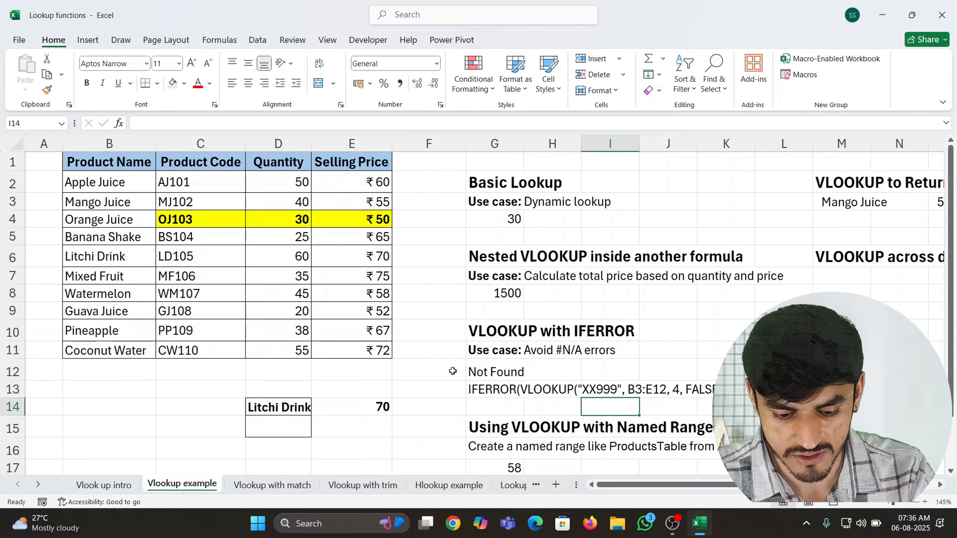
key("Right")
key("Right")
key("Right")
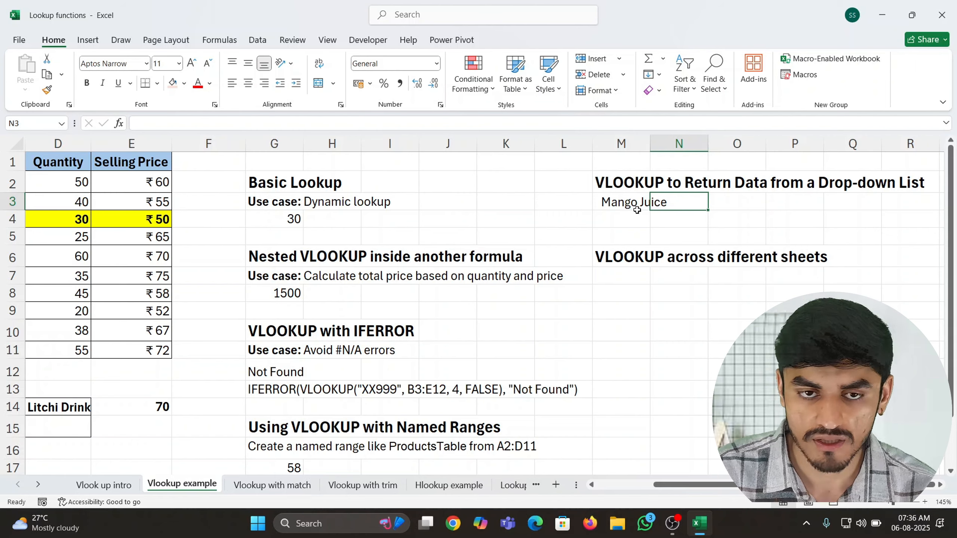
Step: Try several products in the drop-down list of M3, including Banana Shake, and settle on Mixed Fruit
left_click(636, 203)
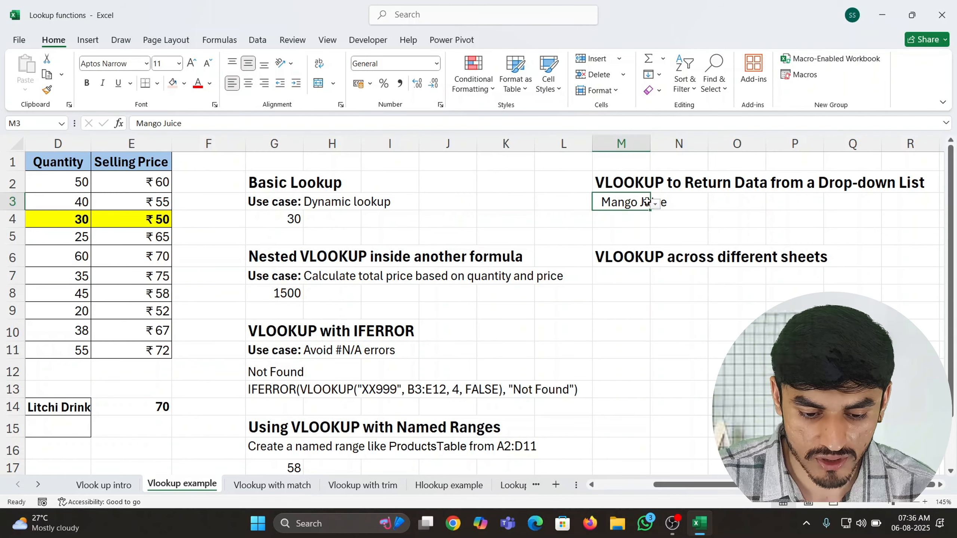
left_click(655, 204)
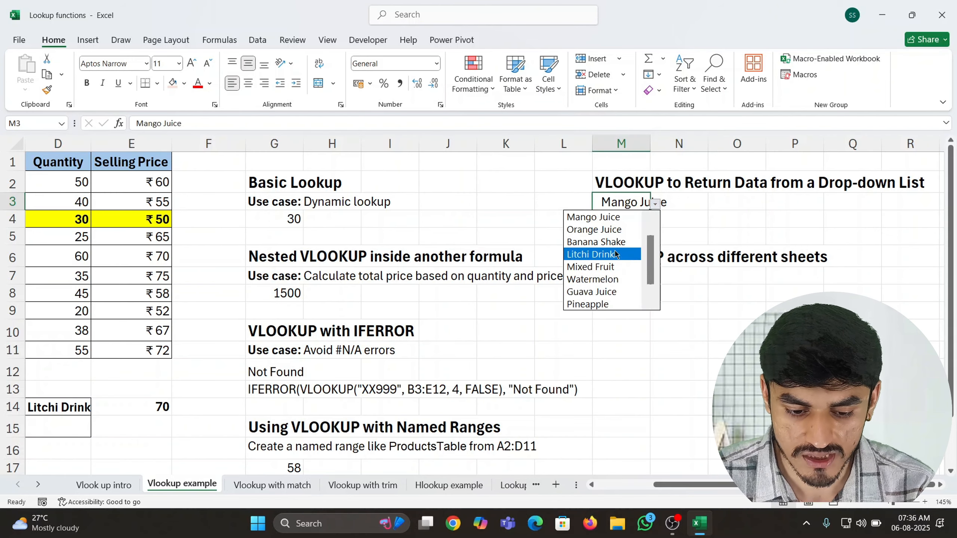
left_click(621, 254)
left_click(655, 204)
left_click(618, 230)
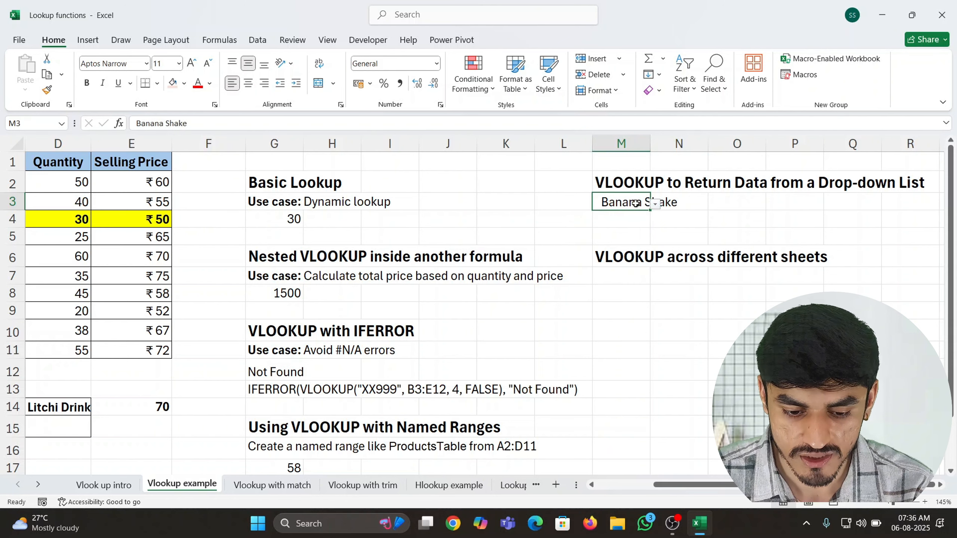
left_click(655, 207)
left_click(620, 256)
Step: Fill the empty result cell O3 with yellow
left_click(732, 199)
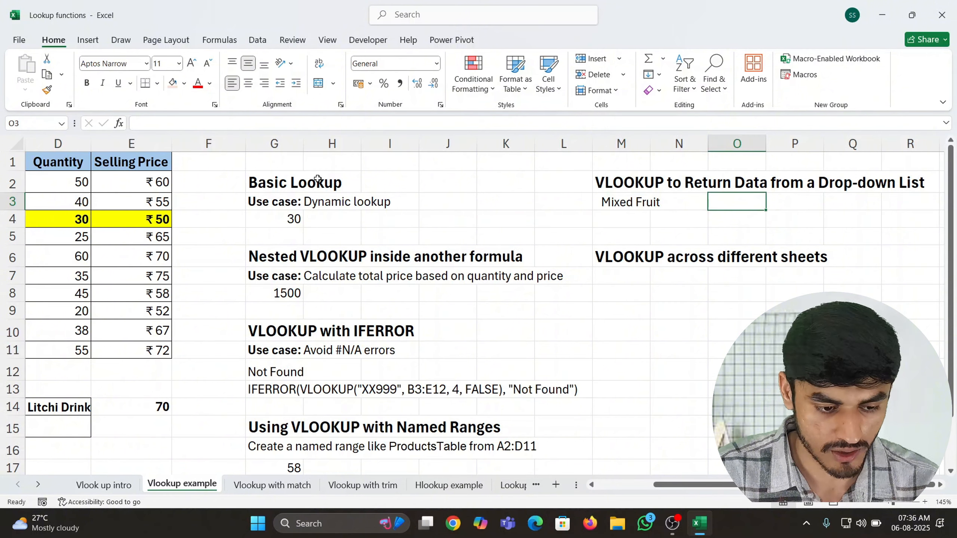
left_click(184, 83)
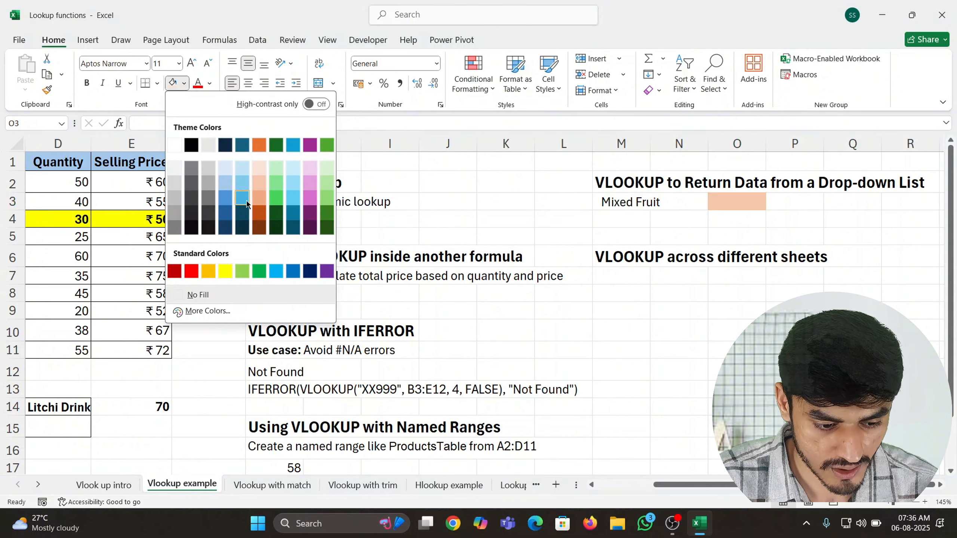
left_click(222, 272)
Step: Fill the drop-down cell M3 with the lightest orange theme colour
left_click(620, 203)
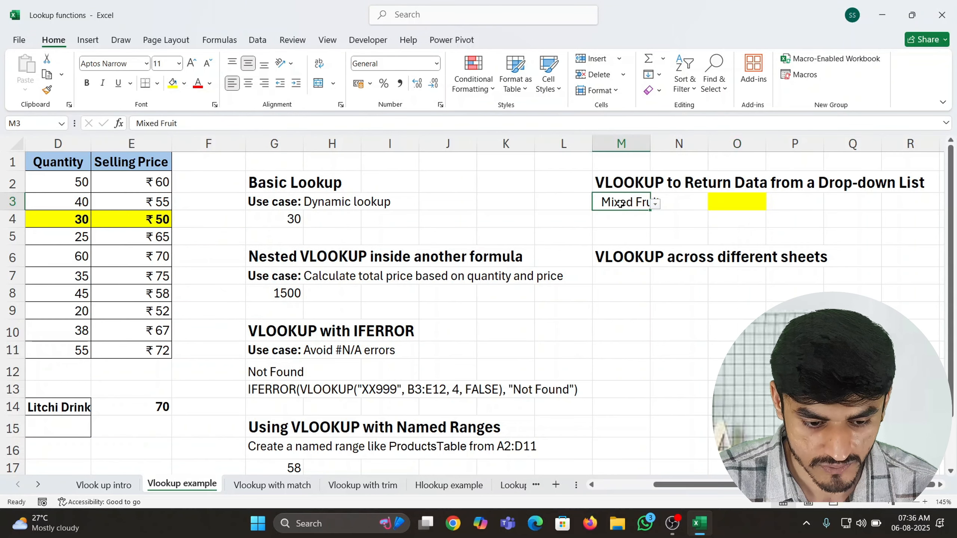
left_click(184, 84)
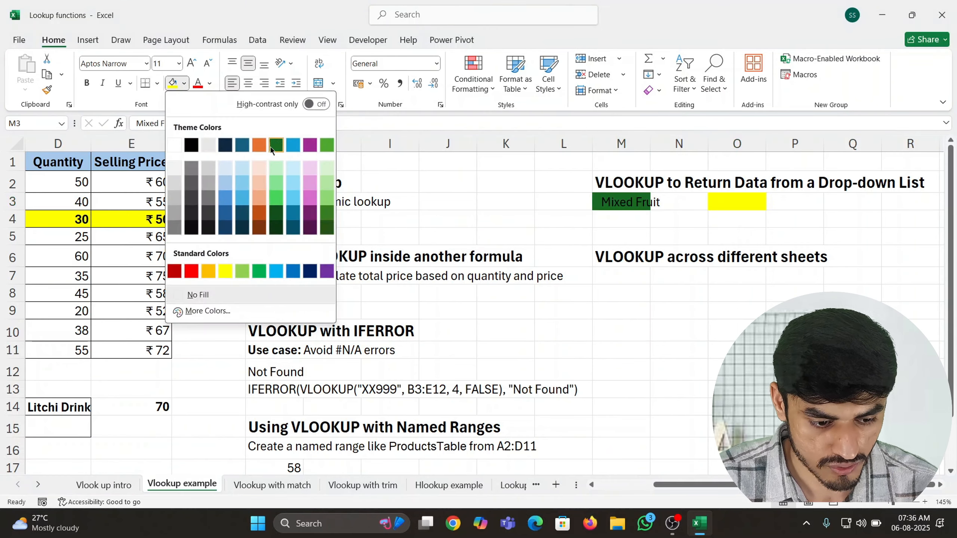
left_click(261, 168)
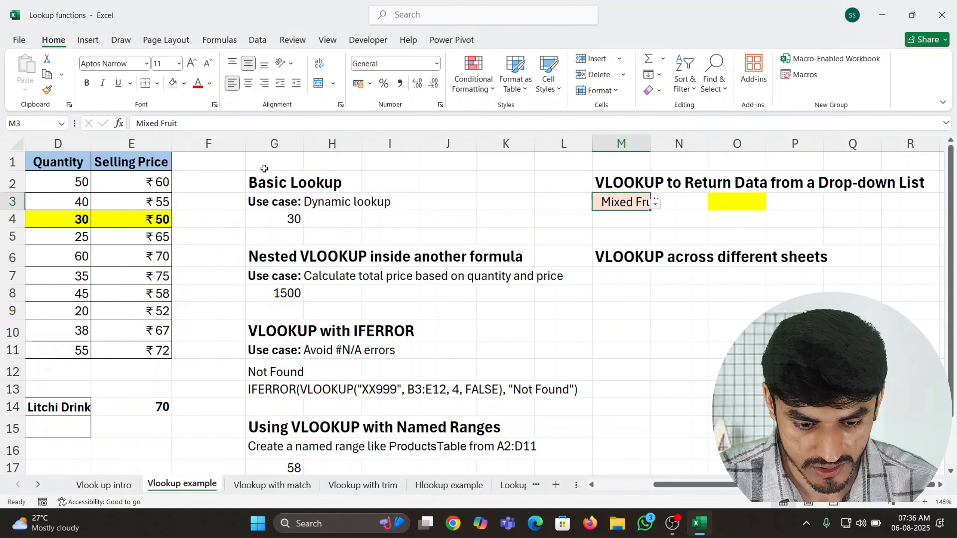
Step: Start a VLOOKUP formula in O3 with M3 as the lookup value
left_click(728, 204)
type("=-v")
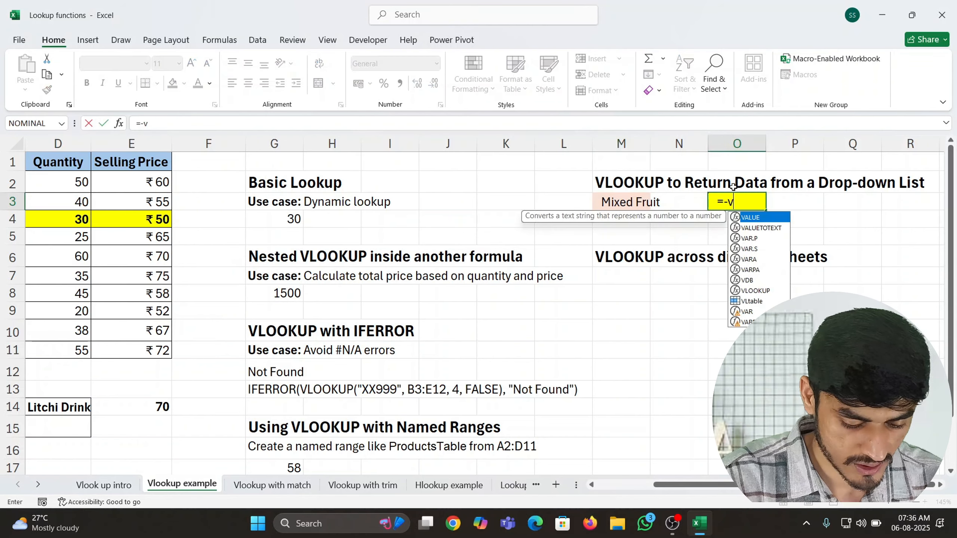
key("BackSpace")
type("vlo")
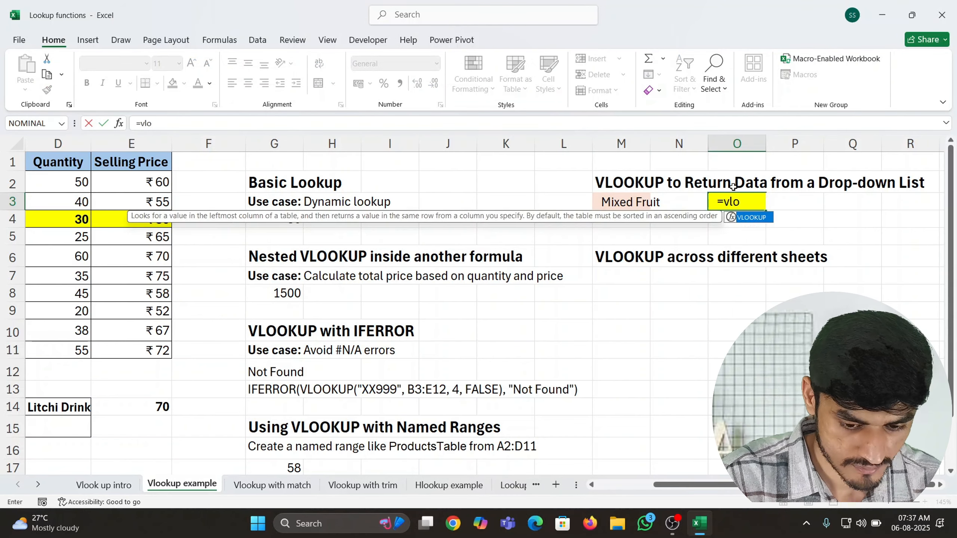
key("Tab")
type("M3,")
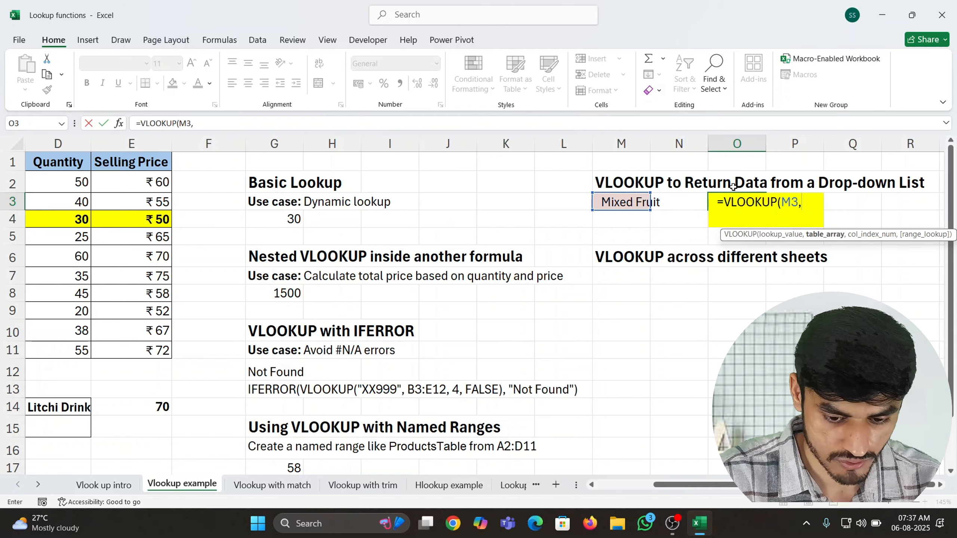
Step: Complete the O3 VLOOKUP with the product table B1:E11 (VLtable) as table array, column 4 and exact match 0
key("Left")
key("Left")
key("Left")
key("Left")
key("Left")
key("Left")
key("Left")
key("Left")
key("Left")
key("Left")
key("Left")
key("Left")
key("Left")
key("Up")
key("Up")
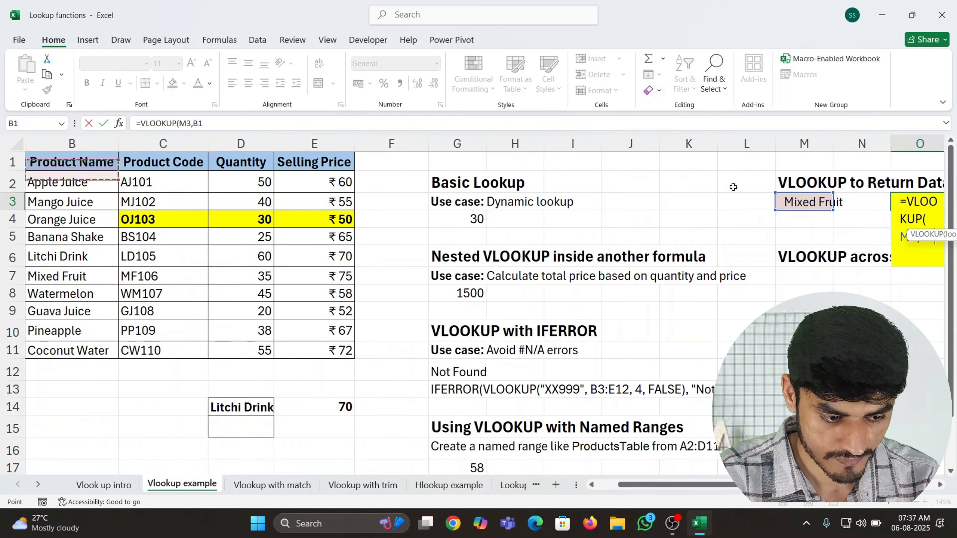
key("ctrl+shift+Right")
key("ctrl+shift+Down")
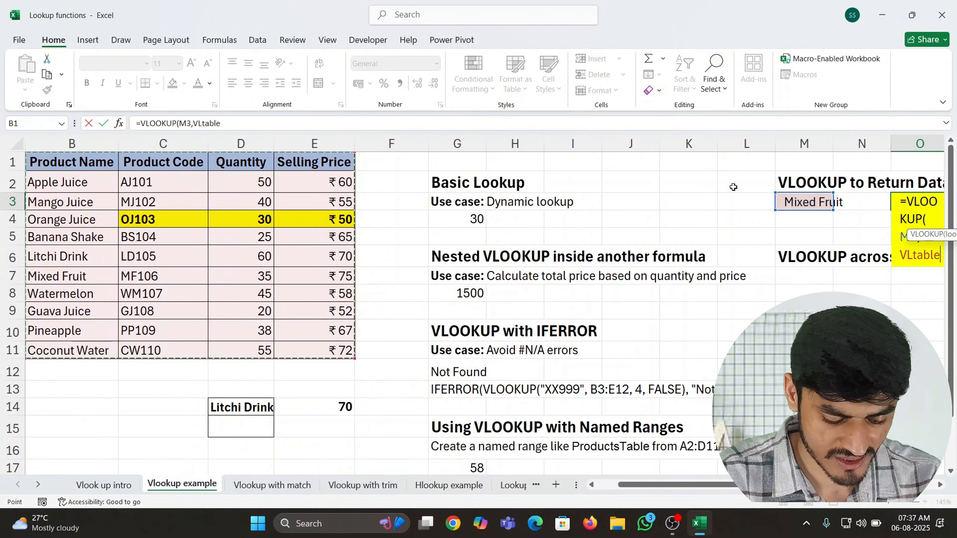
type(",4,")
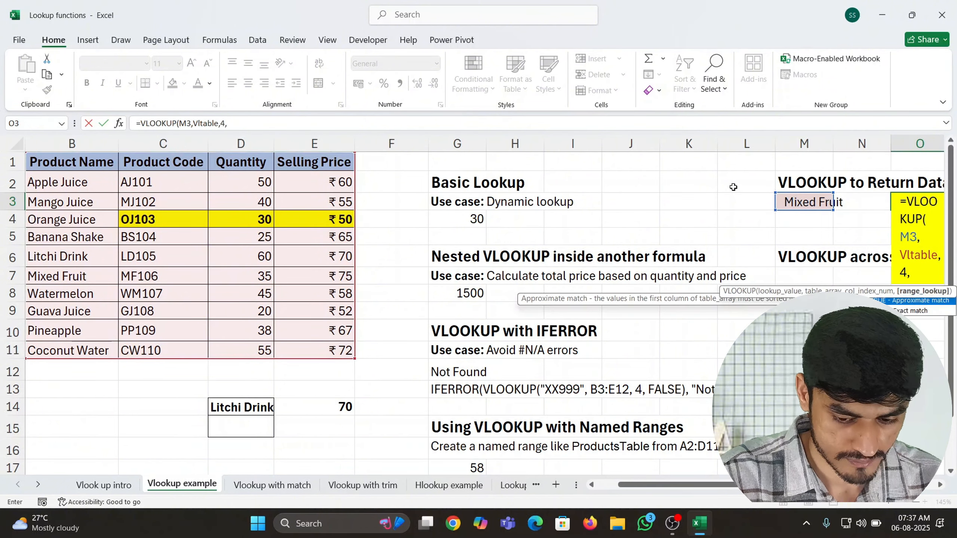
type("0")
key("Return")
Step: Test the O3 lookup by choosing Pineapple and then Coconut Water in M3's drop-down list
key("Up")
key("Up")
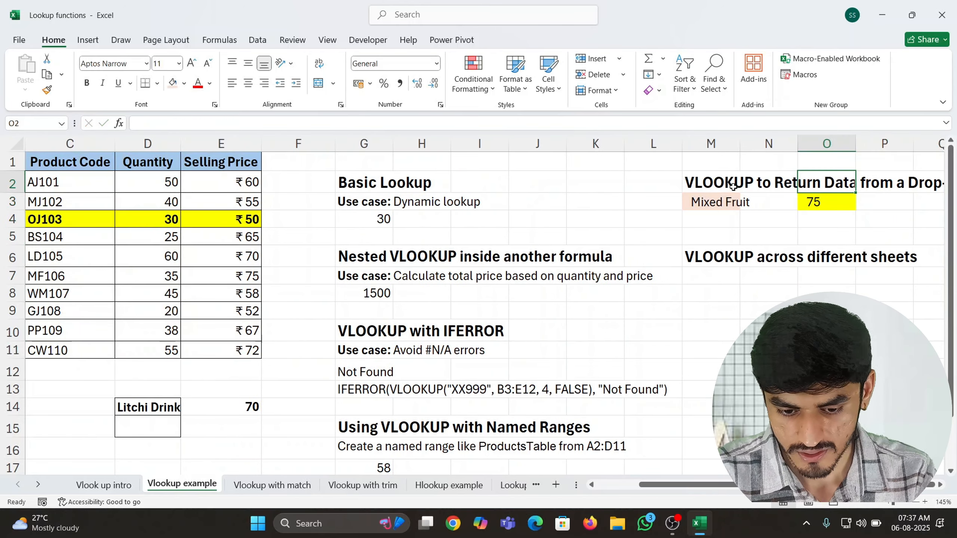
key("Left")
key("Down")
key("Left")
key("alt+Down")
key("Down")
key("Down")
key("Down")
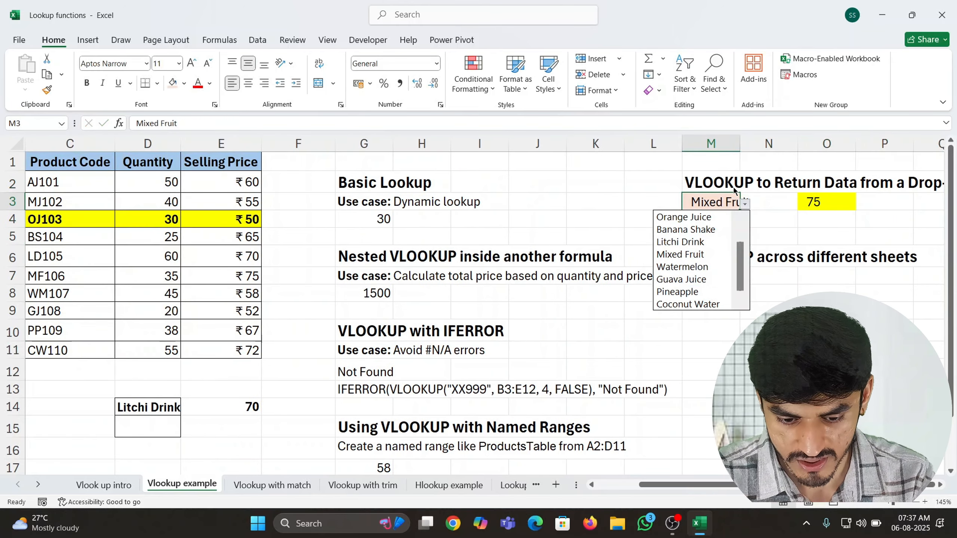
key("Up")
key("Down")
key("Return")
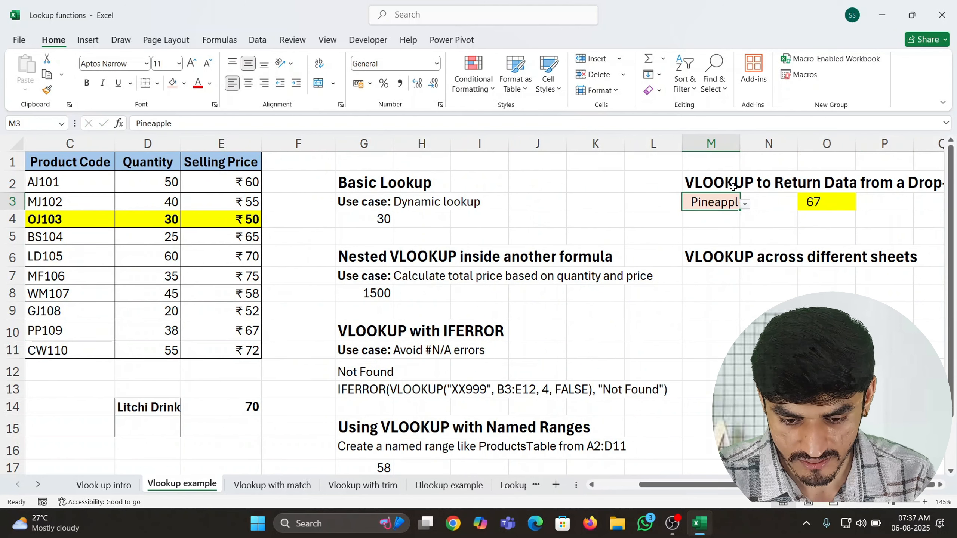
key("Up")
key("Down")
key("alt+Down")
key("Down")
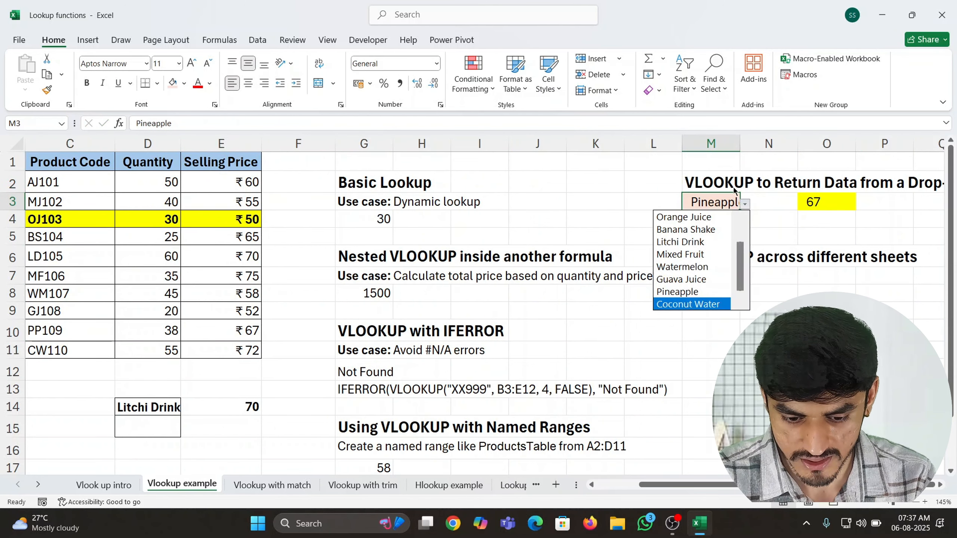
key("Return")
Step: Choose Banana Shake in M3's drop-down list and leave the cell
key("Up")
key("Down")
key("alt+Down")
key("Up")
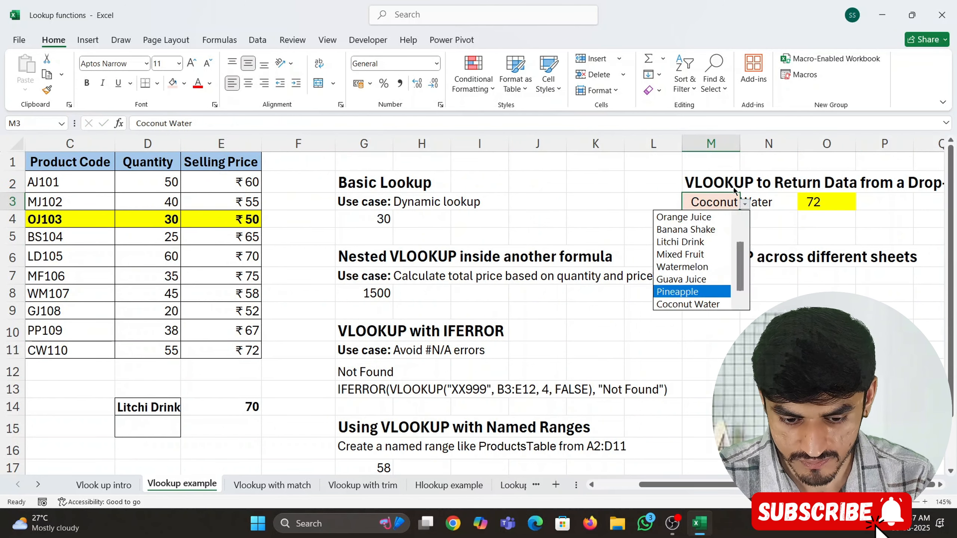
key("Up")
key("Up")
key("Up")
key("Up")
key("Up")
key("Return")
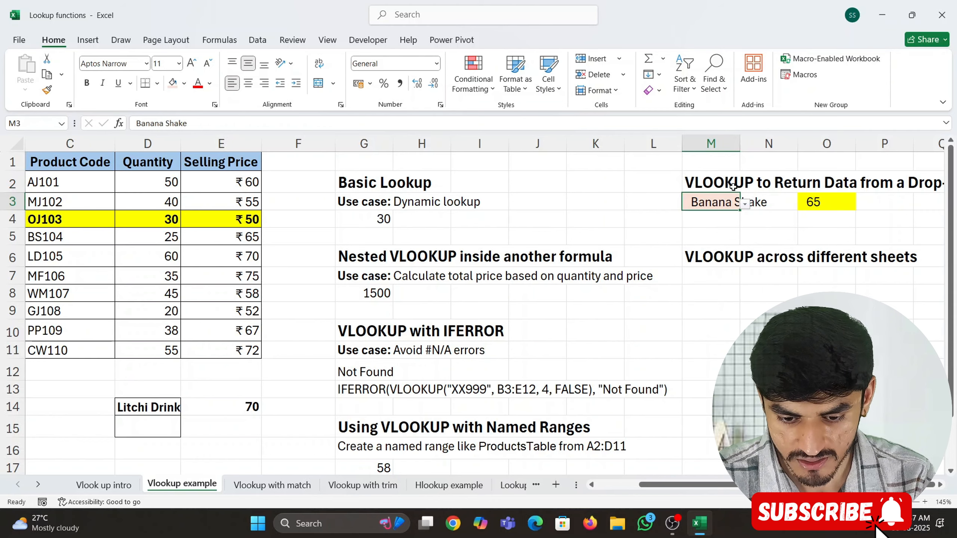
key("Right")
key("Right")
key("Right")
key("Right")
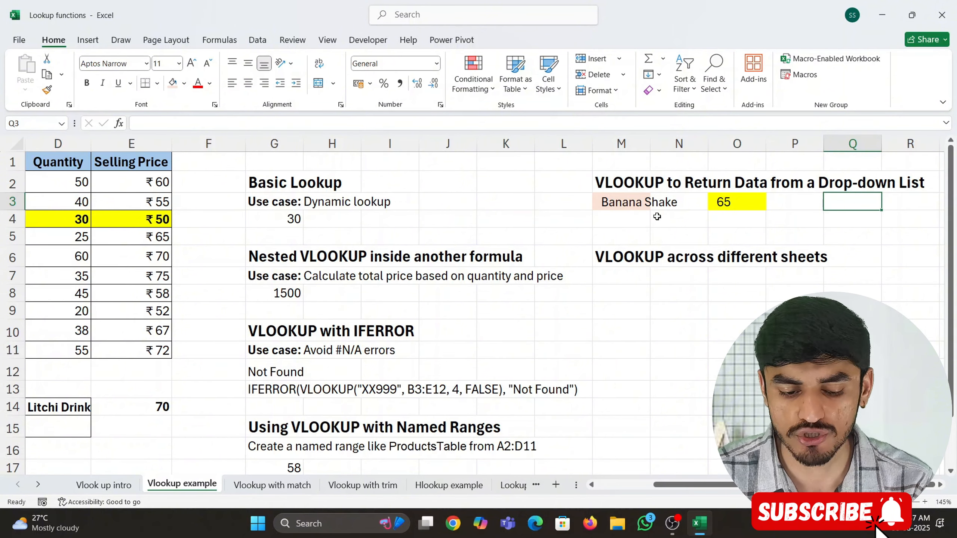
Step: Add List data validation to M4 with the product name column =$B$1:$B$11 as its source
left_click(605, 219)
left_click(256, 44)
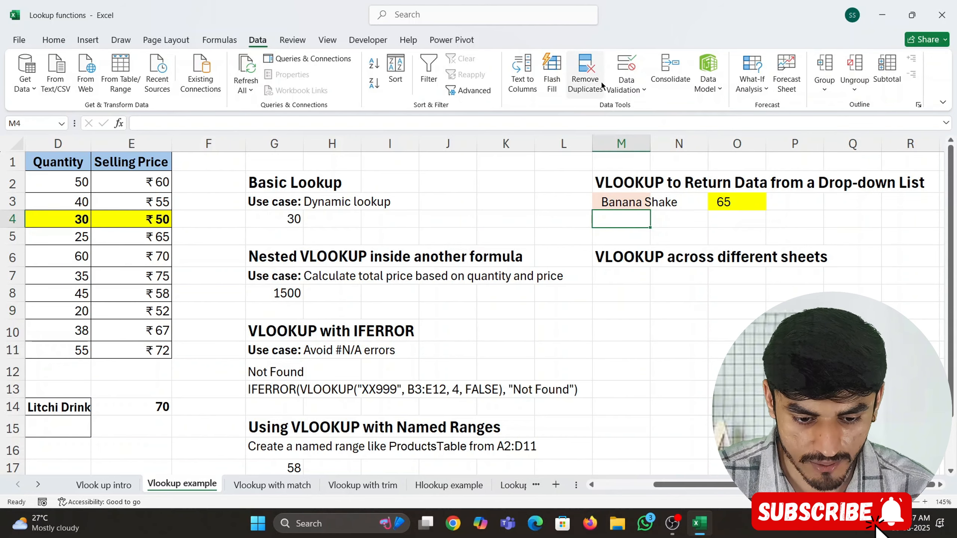
left_click(637, 89)
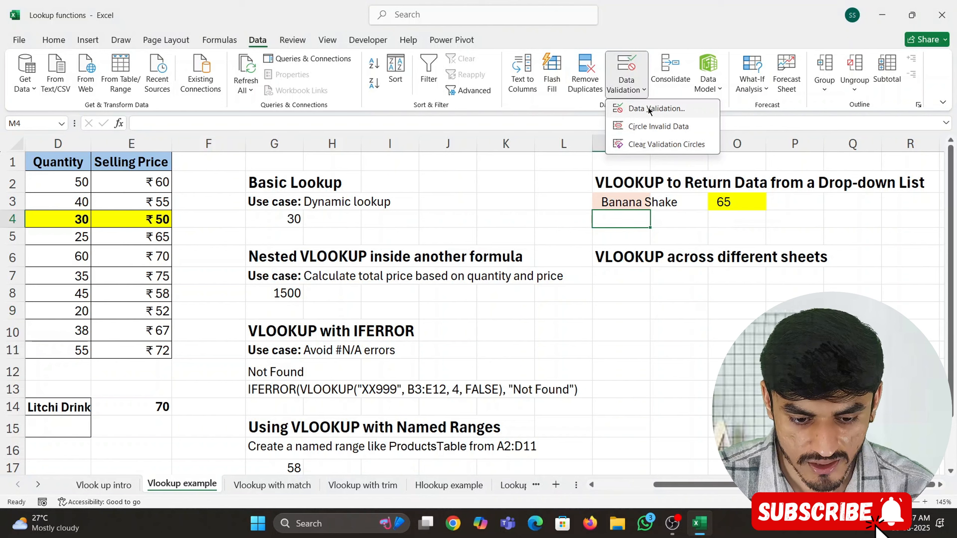
left_click(649, 109)
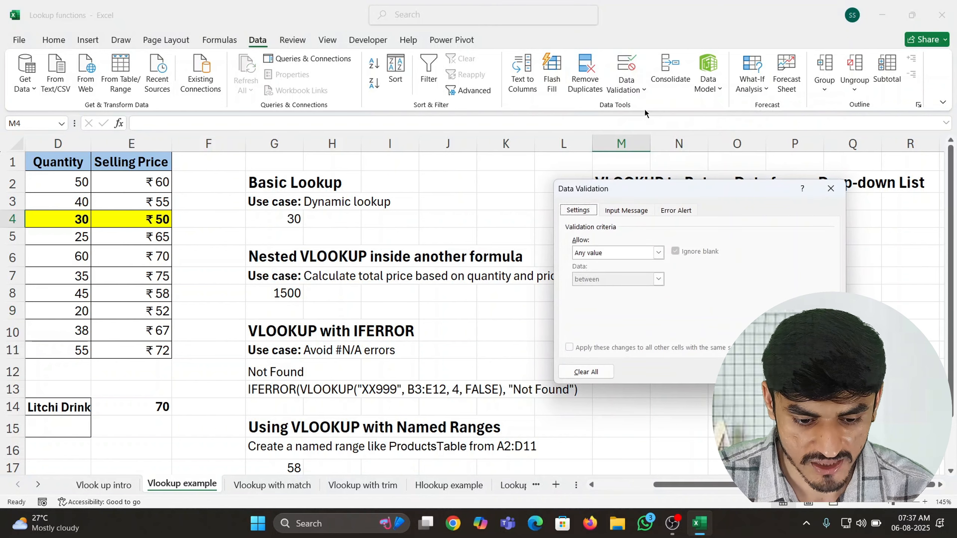
left_click(659, 253)
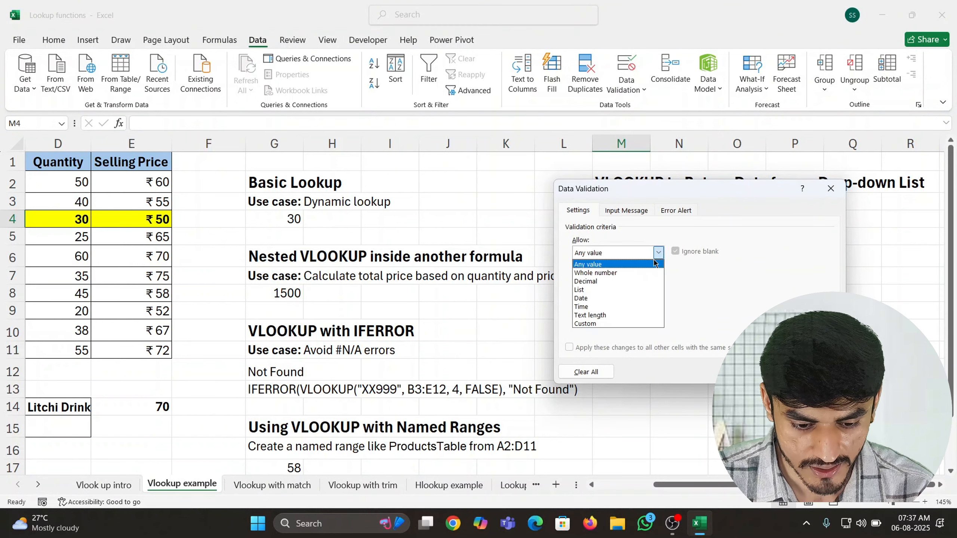
left_click(590, 290)
left_click(606, 306)
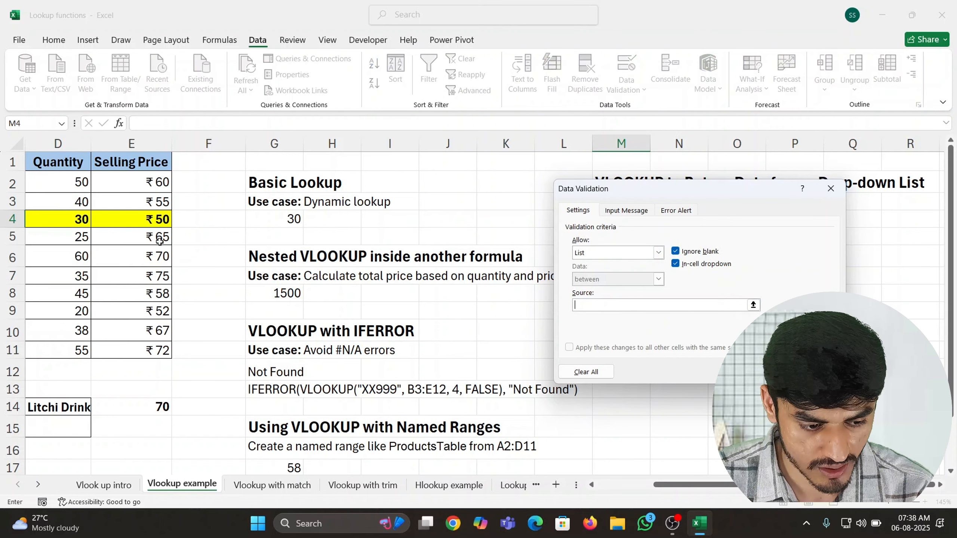
left_click_drag(829, 485, 610, 485)
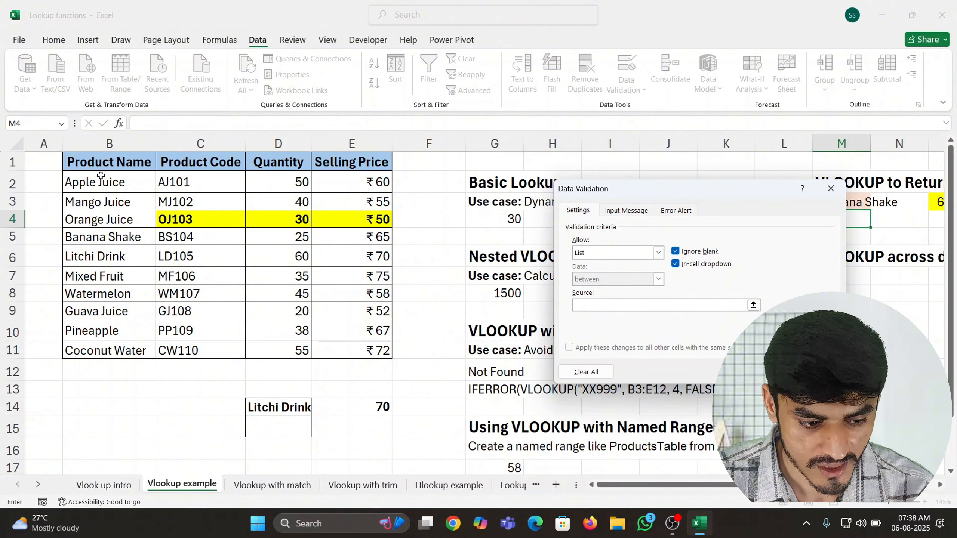
left_click_drag(105, 172, 142, 352)
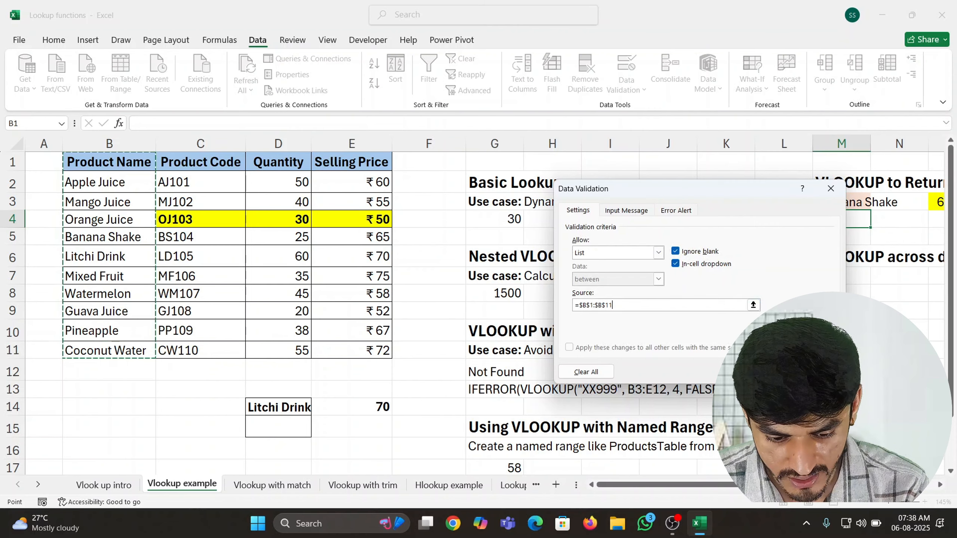
key("Return")
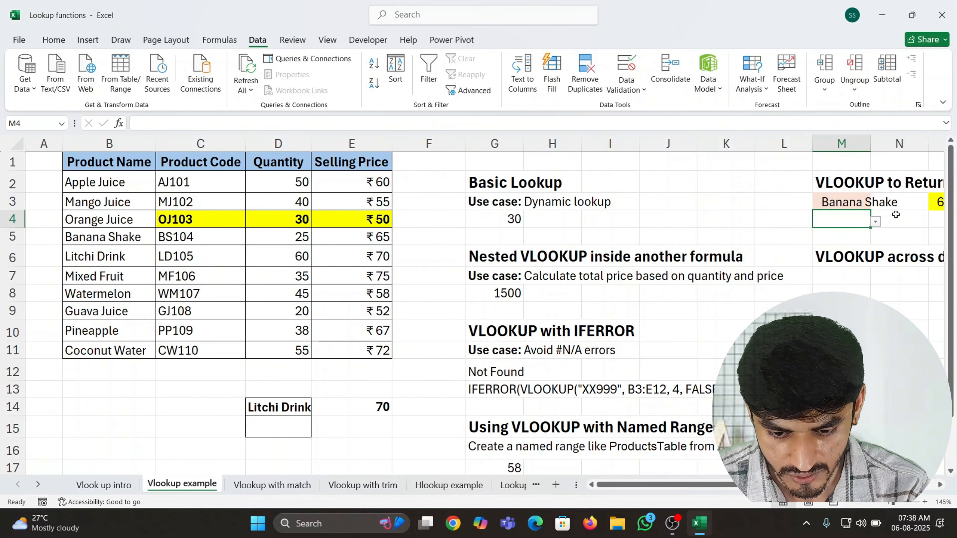
Step: Try the drop-down list in M4 by choosing Banana Shake and then Guava Juice
left_click(875, 222)
left_click(827, 285)
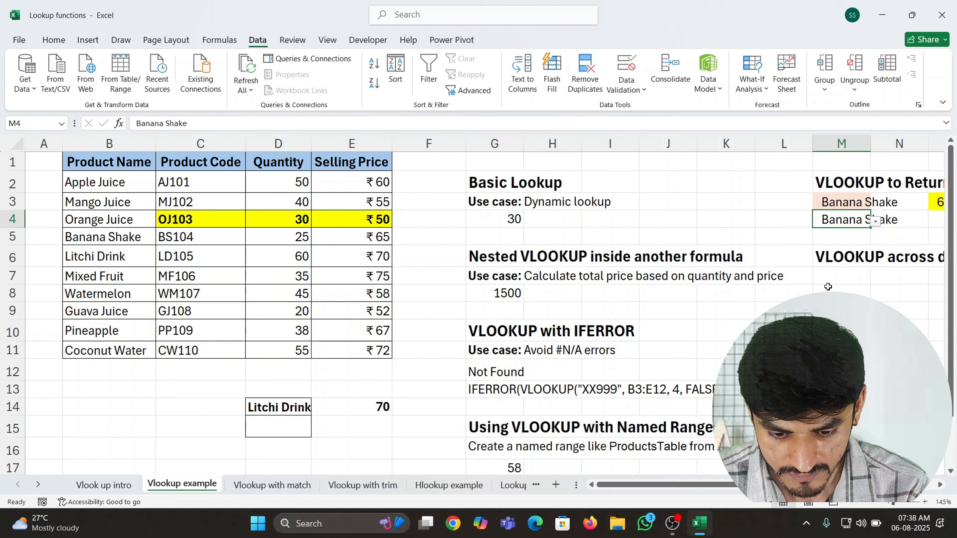
left_click(871, 233)
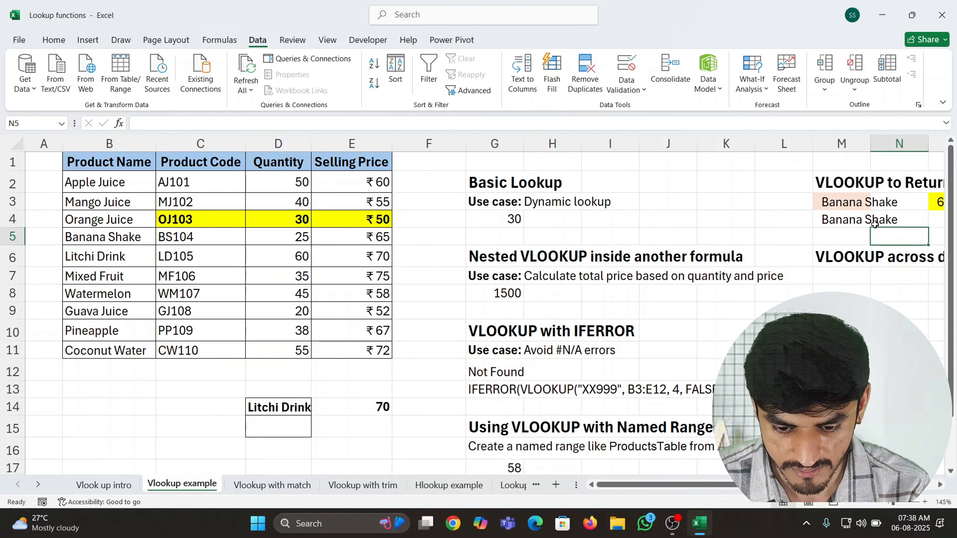
left_click(855, 224)
left_click(875, 222)
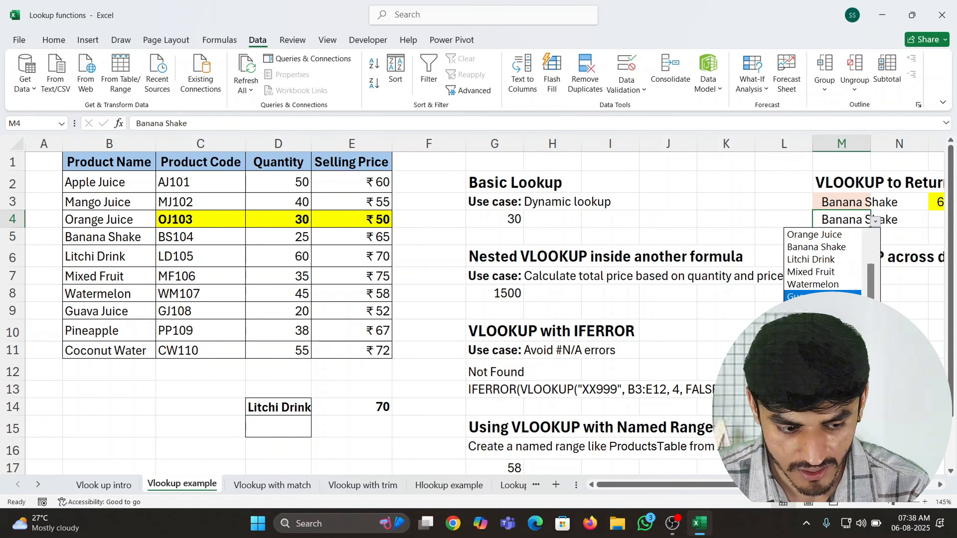
left_click(828, 296)
left_click(814, 239)
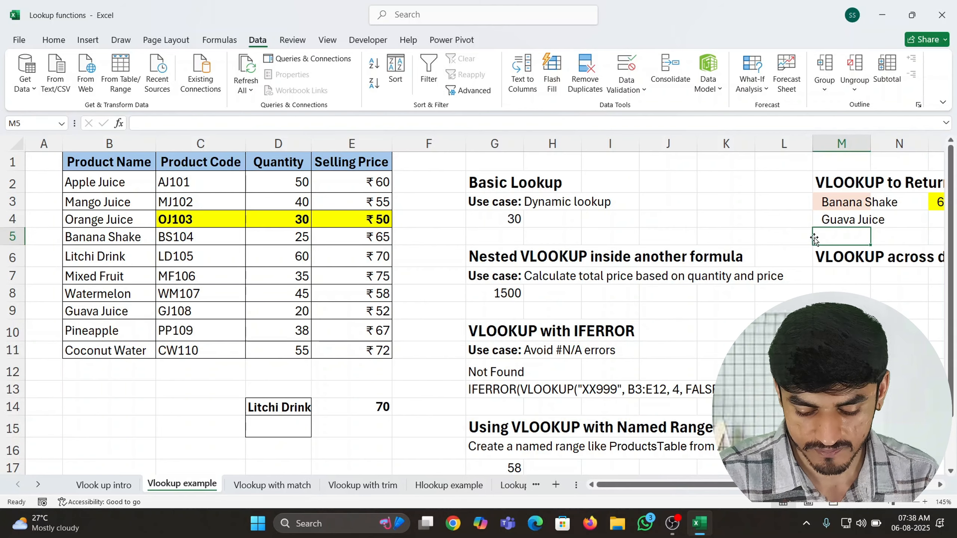
Step: Remove the demo drop-down from M4 by copying the blank cell O5 over it
key("Right")
key("Right")
key("ctrl+c")
key("Left")
key("Up")
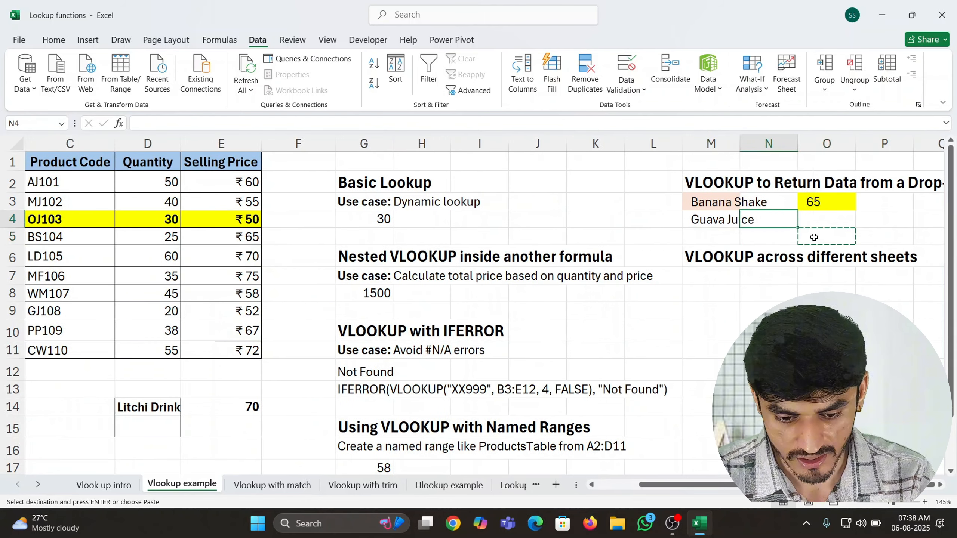
key("Left")
key("ctrl+v")
Step: Copy the Mixed Fruit product name from B7 into M7, below the heading for VLOOKUP across different sheets
key("Down")
key("Down")
key("Up")
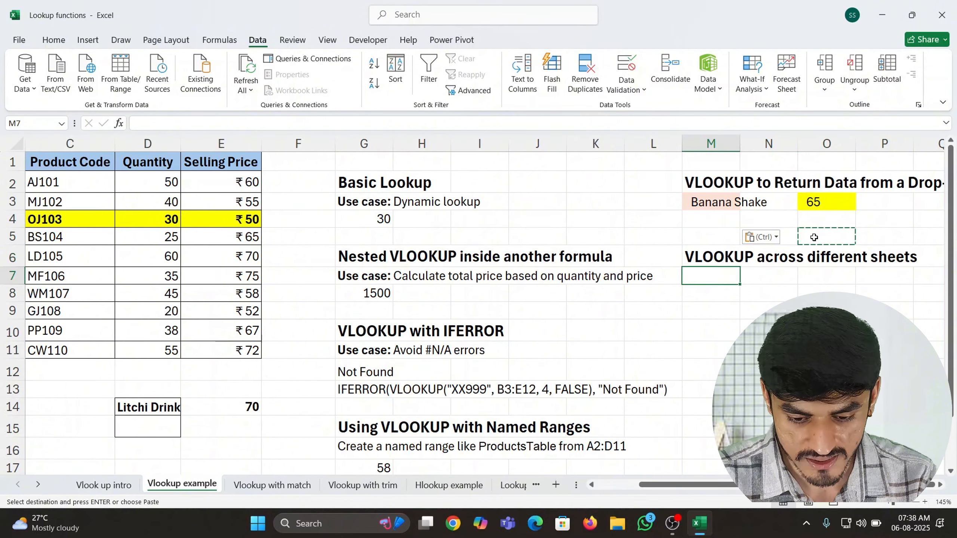
key("Down")
key("Up")
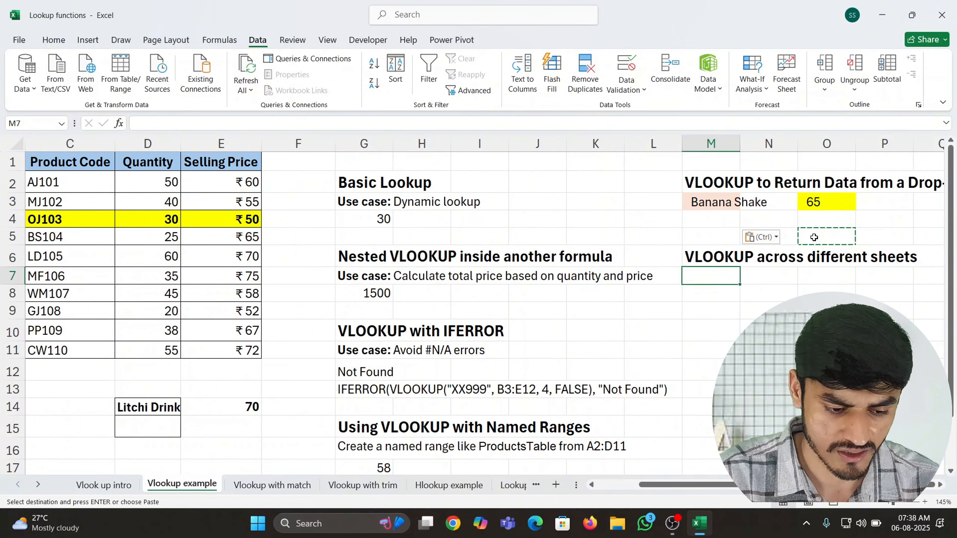
key("ctrl+Left")
key("ctrl+Left")
key("ctrl+Left")
key("ctrl+c")
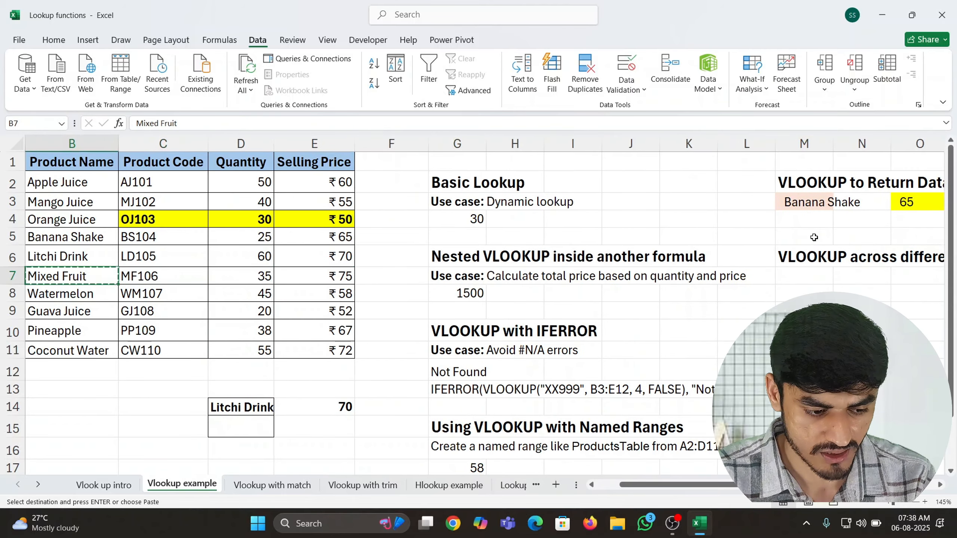
key("Right")
key("Right")
key("Right")
key("Right")
key("Right")
key("Right")
key("Right")
key("Right")
key("Right")
key("Right")
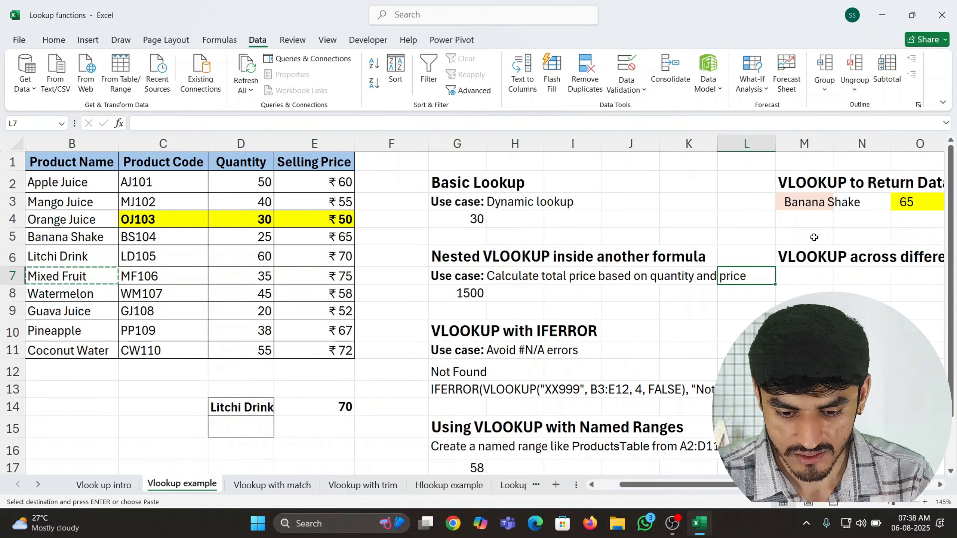
key("Right")
key("ctrl+v")
Step: Start a VLOOKUP formula in N7 with the product name in M7 as its lookup value
key("Right")
type("=vl")
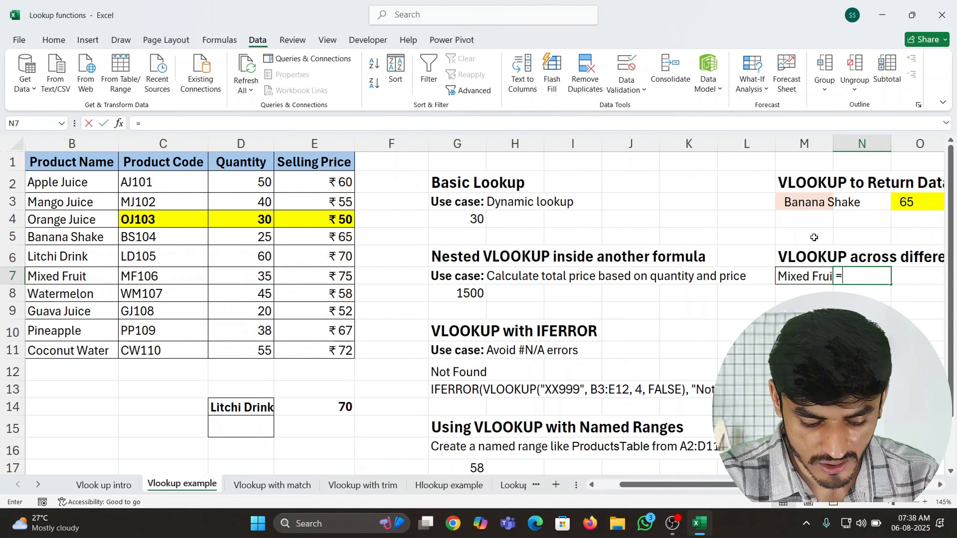
key("Tab")
key("Left")
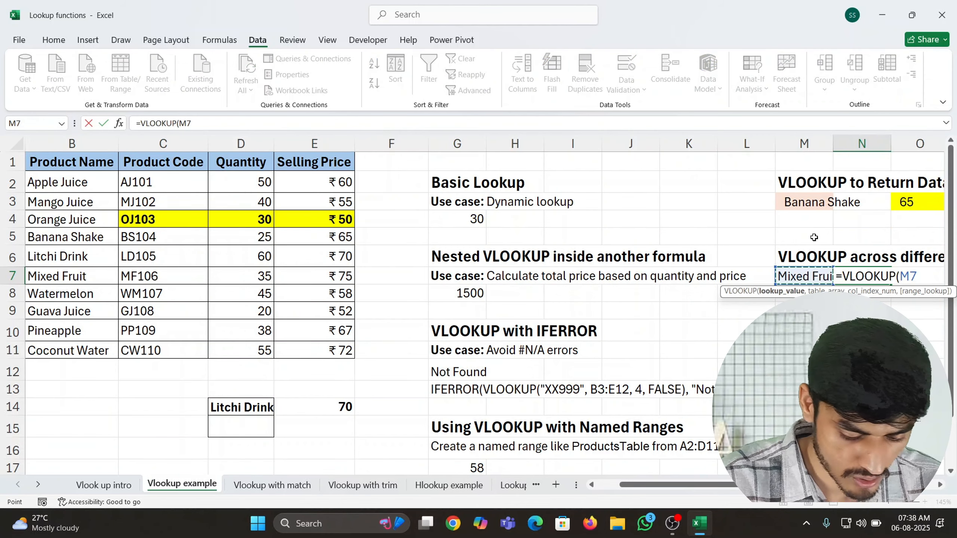
type(",")
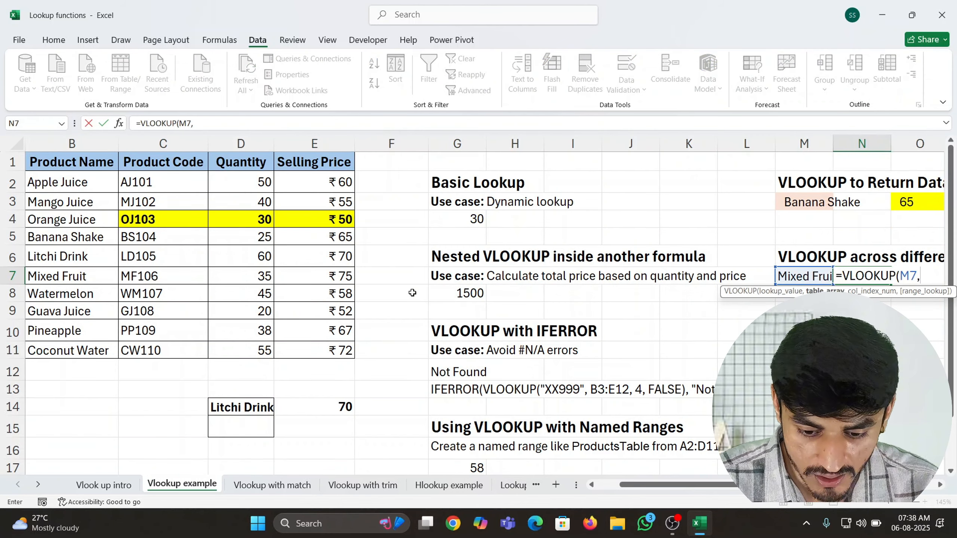
Step: Set the formula's table array to the product table B12:E22 on the Vlook up intro sheet, headers included
left_click(94, 493)
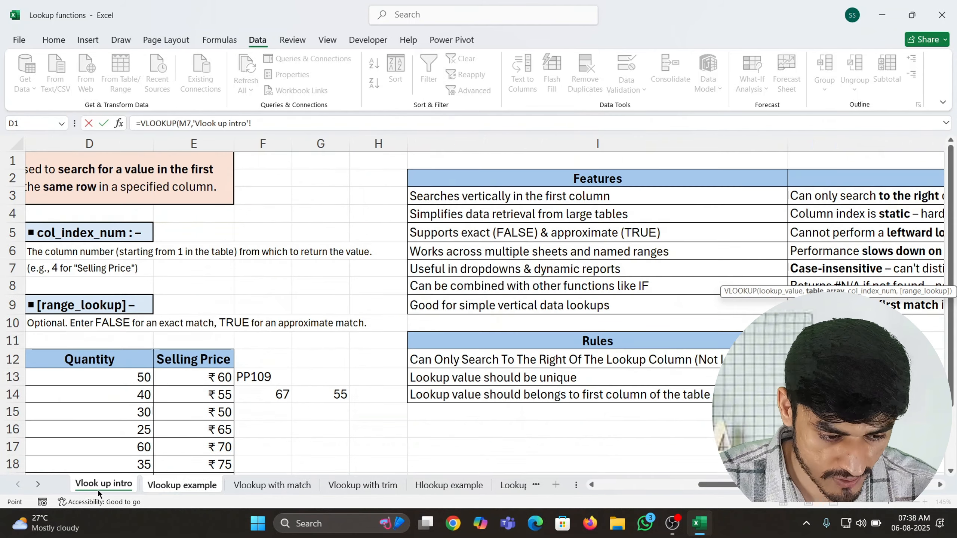
scroll(127, 305, "down", 3)
left_click(127, 306)
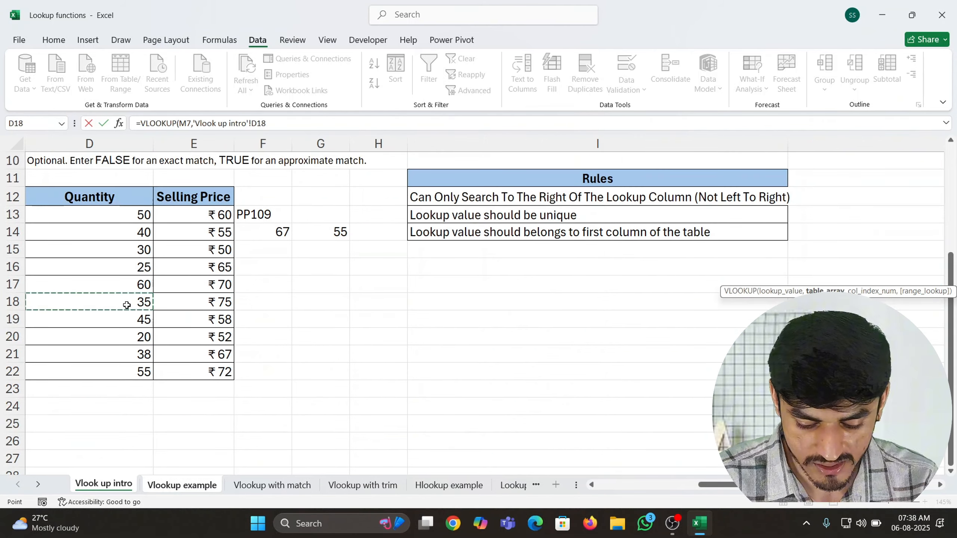
key("Left")
key("Left")
key("Up")
key("Up")
key("Up")
key("Up")
key("Up")
key("Up")
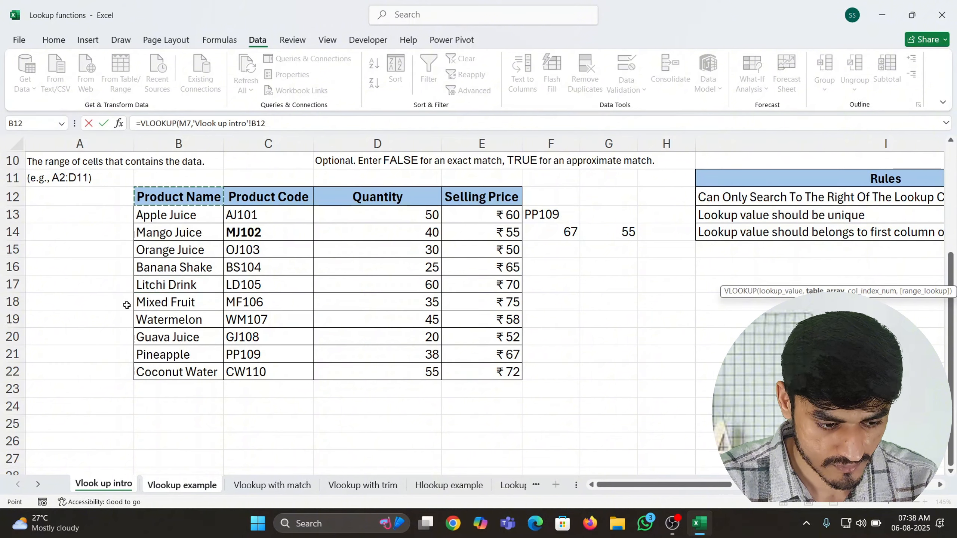
key("ctrl+shift+Right")
key("ctrl+shift+Down")
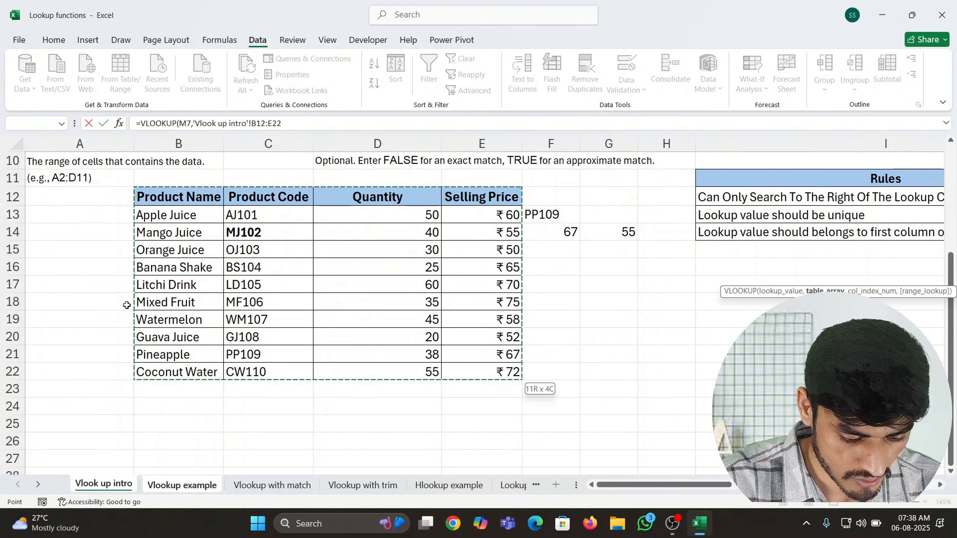
Step: Complete the cross-sheet VLOOKUP with column index 4 and 0 for an exact match
type(",4,0")
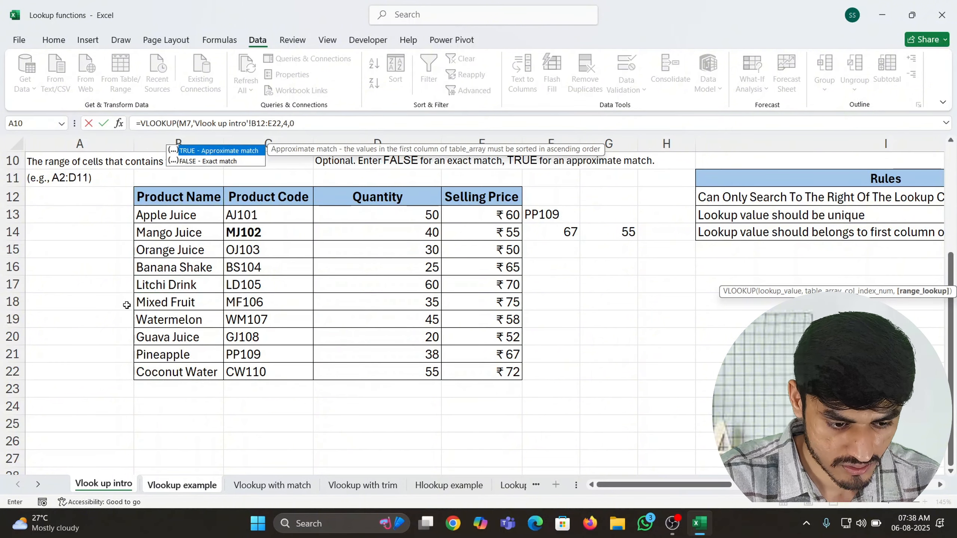
type(")")
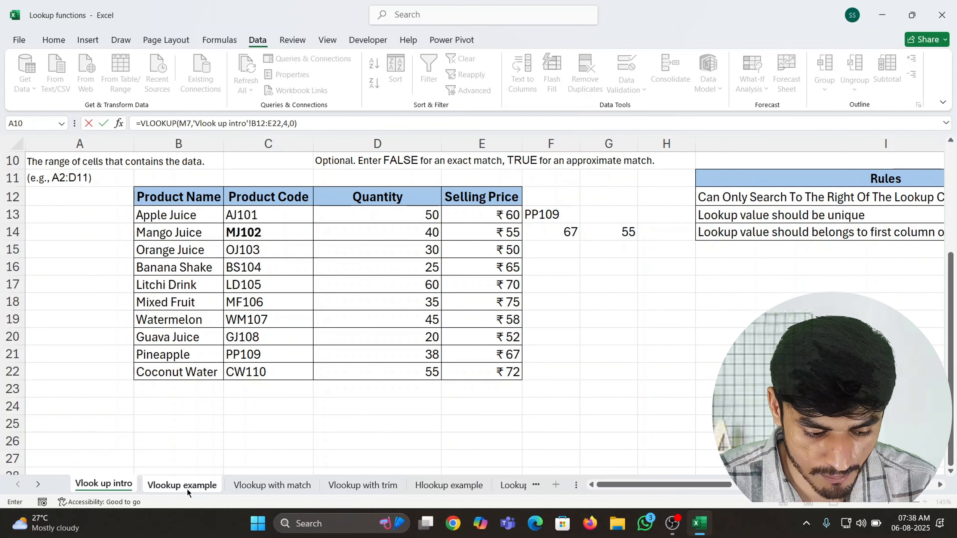
key("Return")
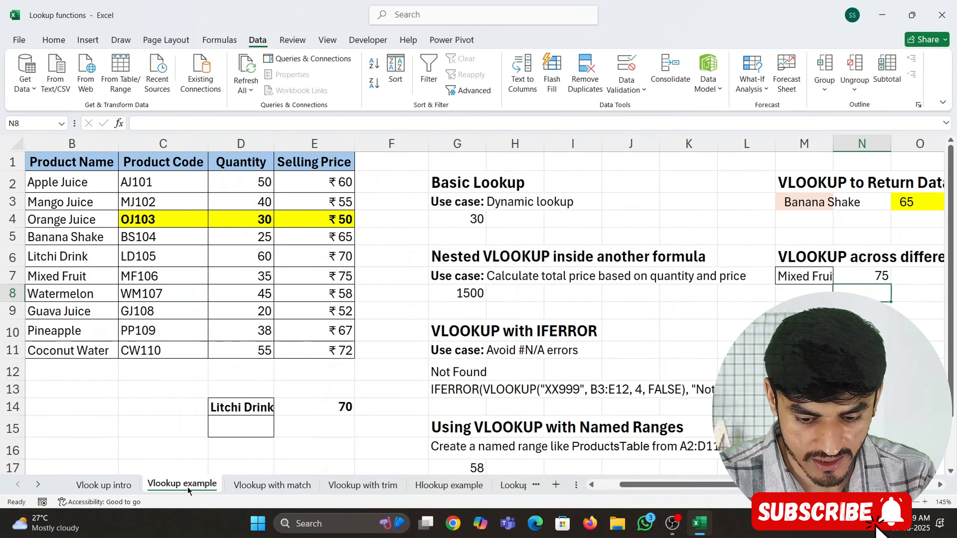
Step: AutoFit the width of column M to the product name in M7
key("Up")
key("Left")
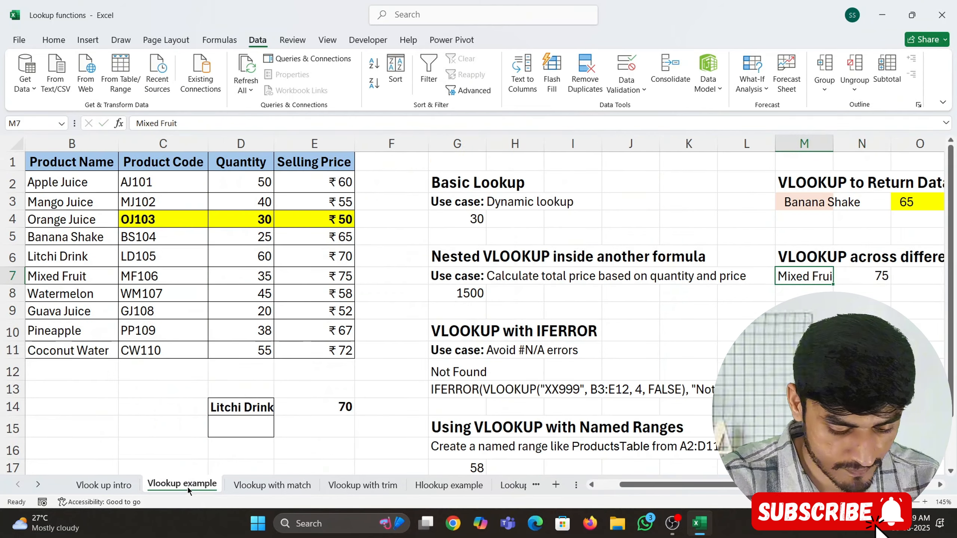
key("alt+h")
key("o")
key("i")
Step: Review the cross-sheet VLOOKUP formula in N7 in edit mode, leaving it as it is
key("Right")
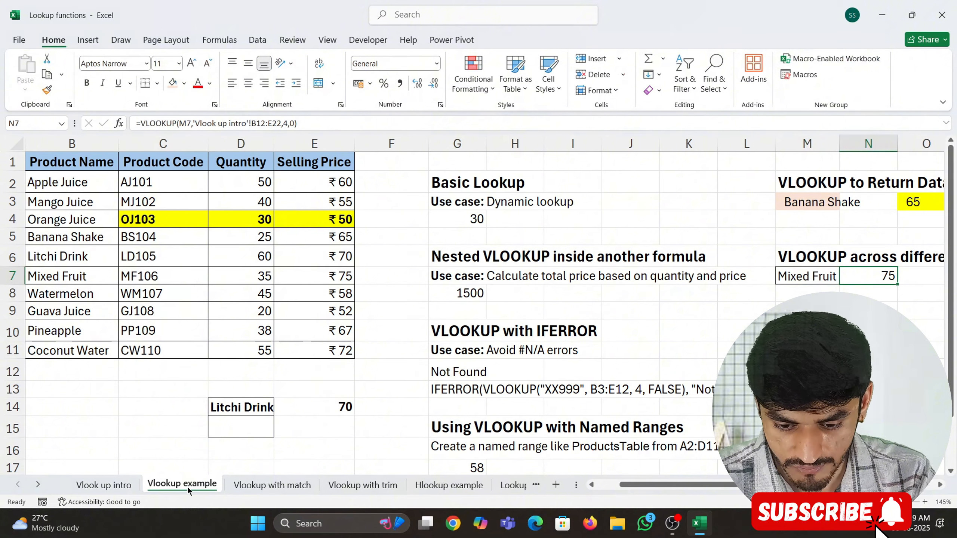
key("F3")
key("Escape")
key("F2")
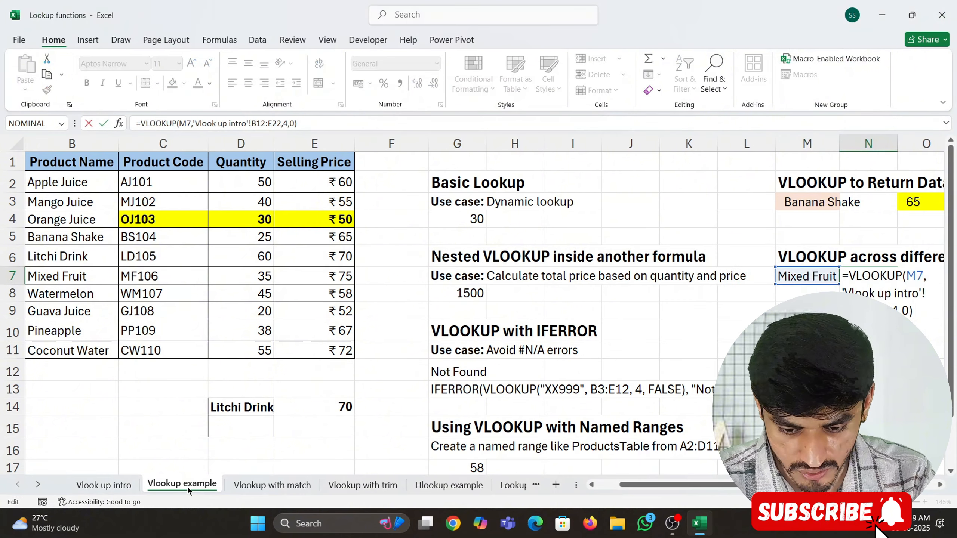
scroll(846, 283, "up", 2)
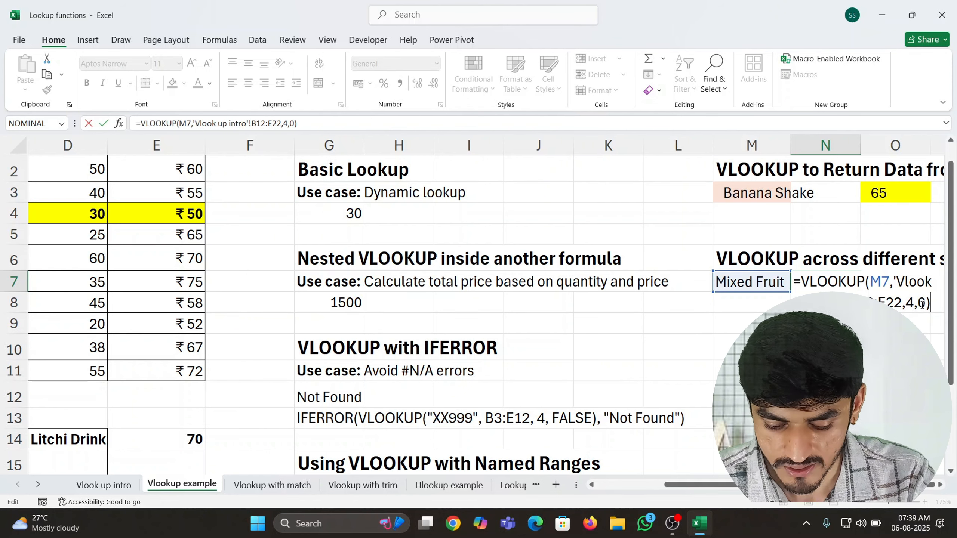
key("Return")
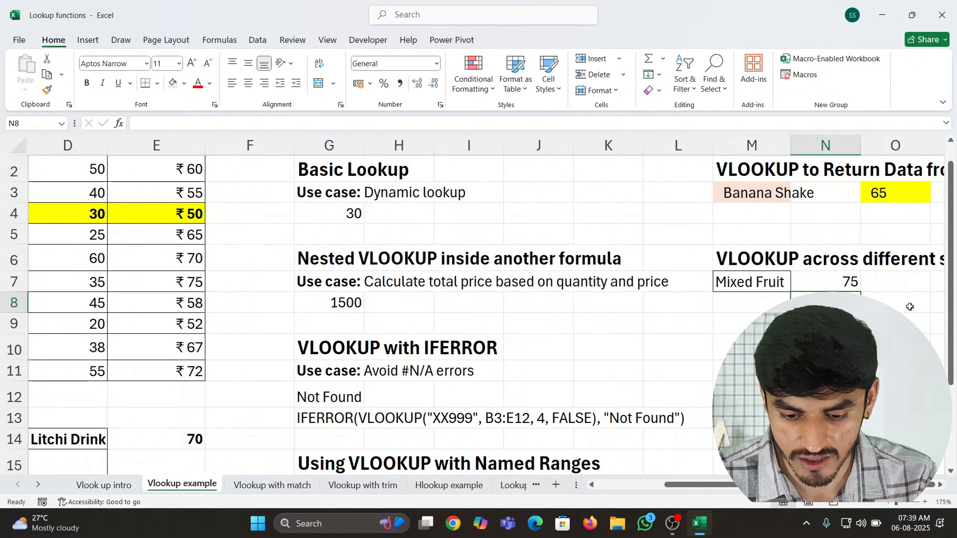
scroll(794, 261, "down", 3)
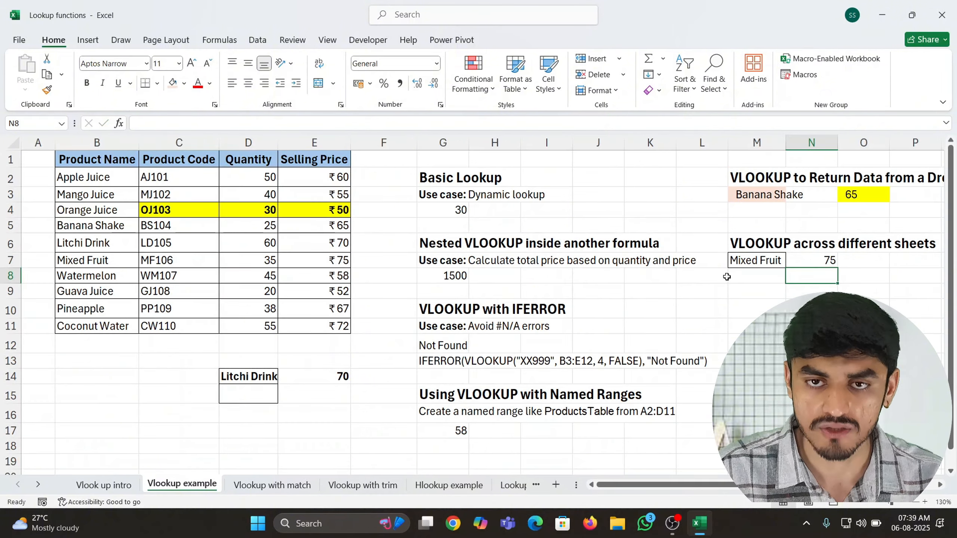